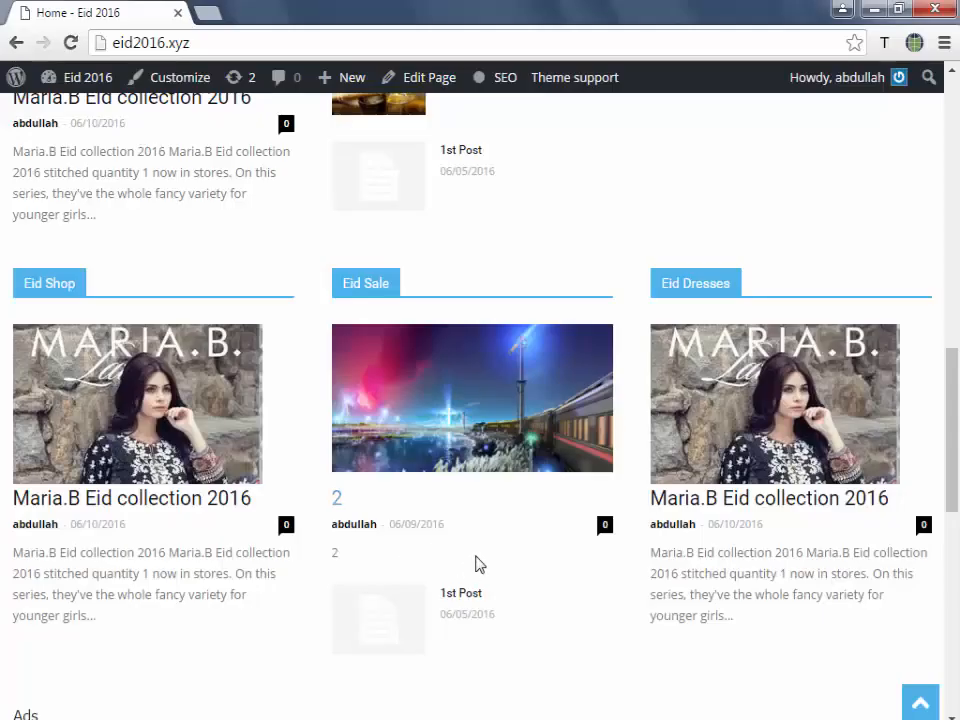
Open the Maria.B Eid collection 2016 post from the Recent Post section in a new tab and switch to it.
scroll(215, 440, "up", 3)
scroll(100, 230, "up", 1)
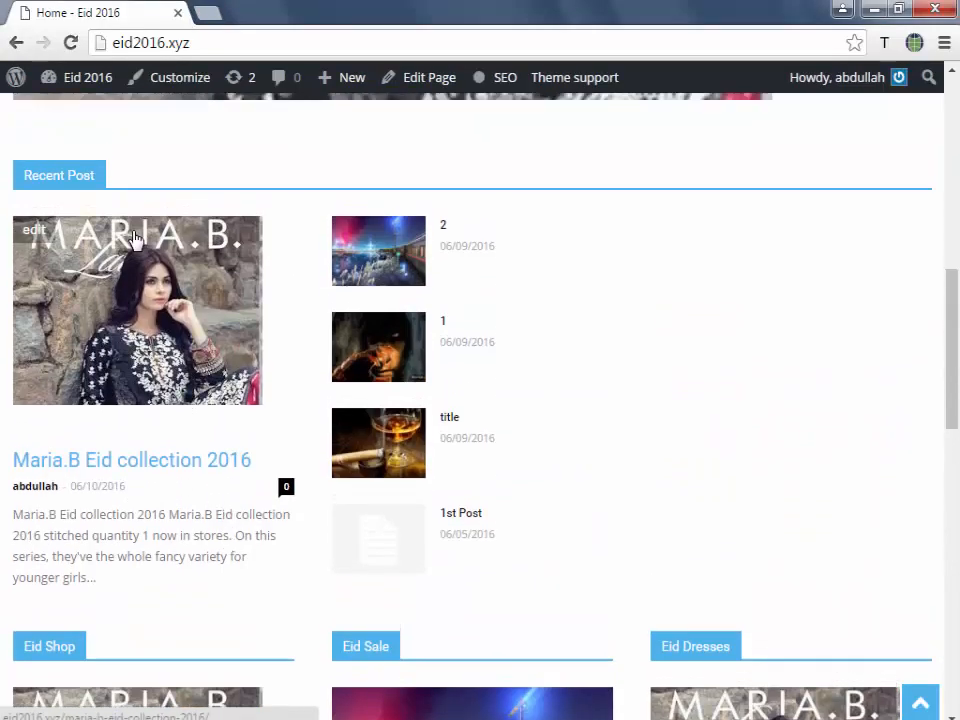
middle_click(127, 479)
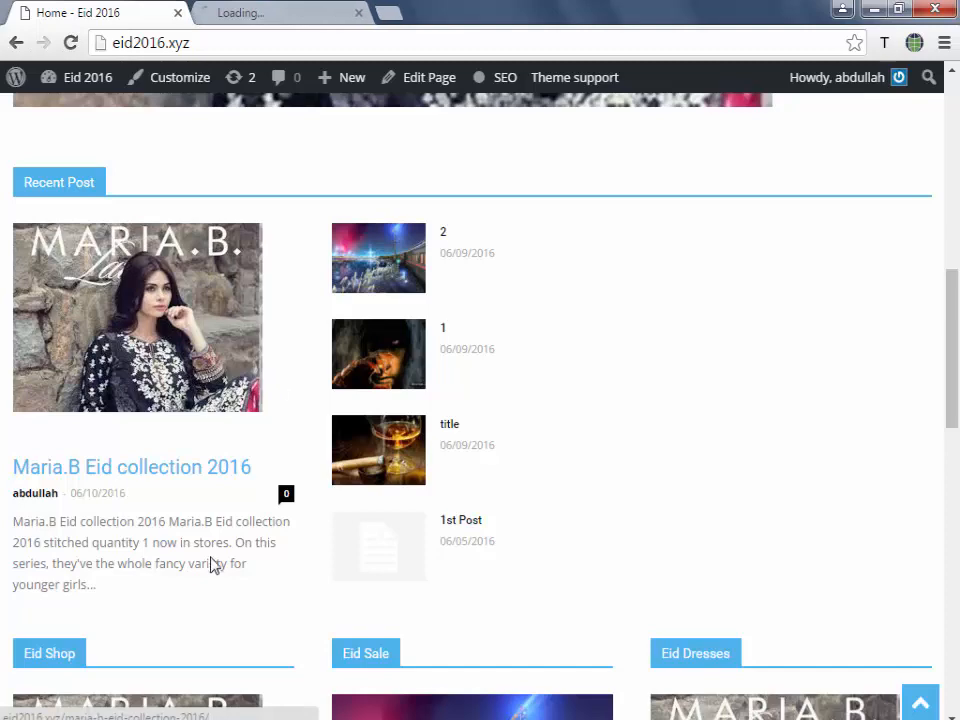
left_click(268, 14)
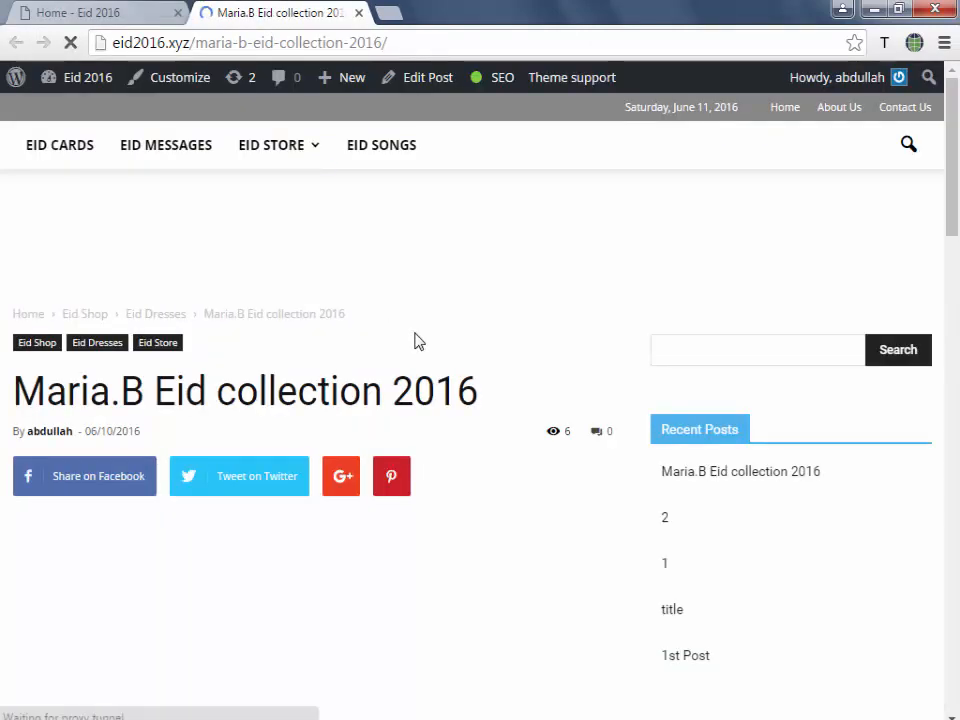
Examine the published post's title, image, in-article heading and body text, highlighting the parts of its layout.
scroll(418, 341, "down", 4)
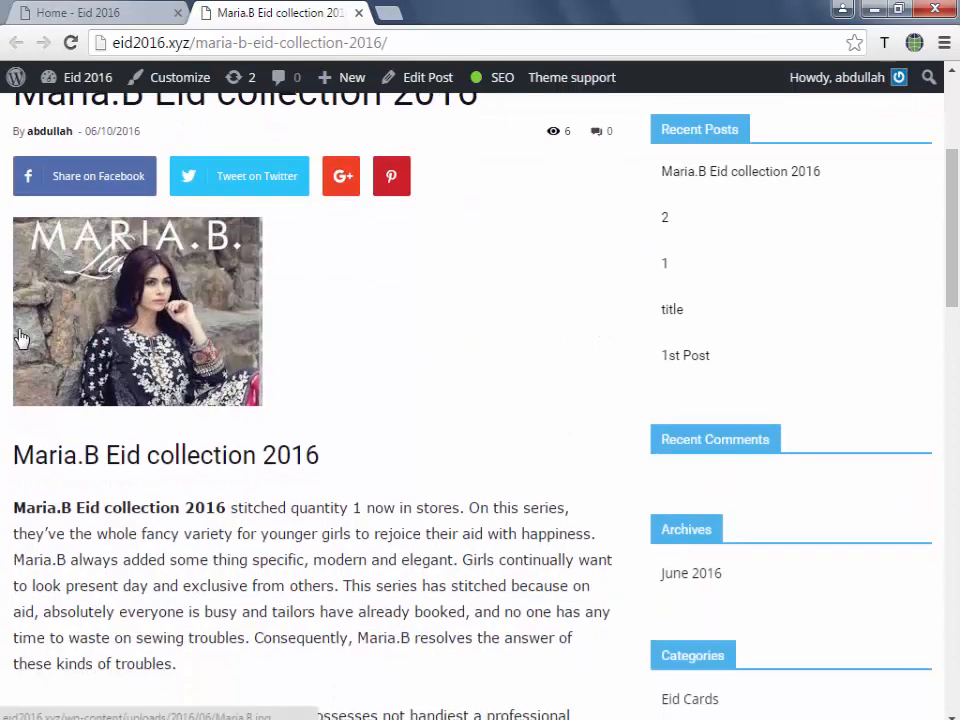
scroll(79, 336, "up", 1)
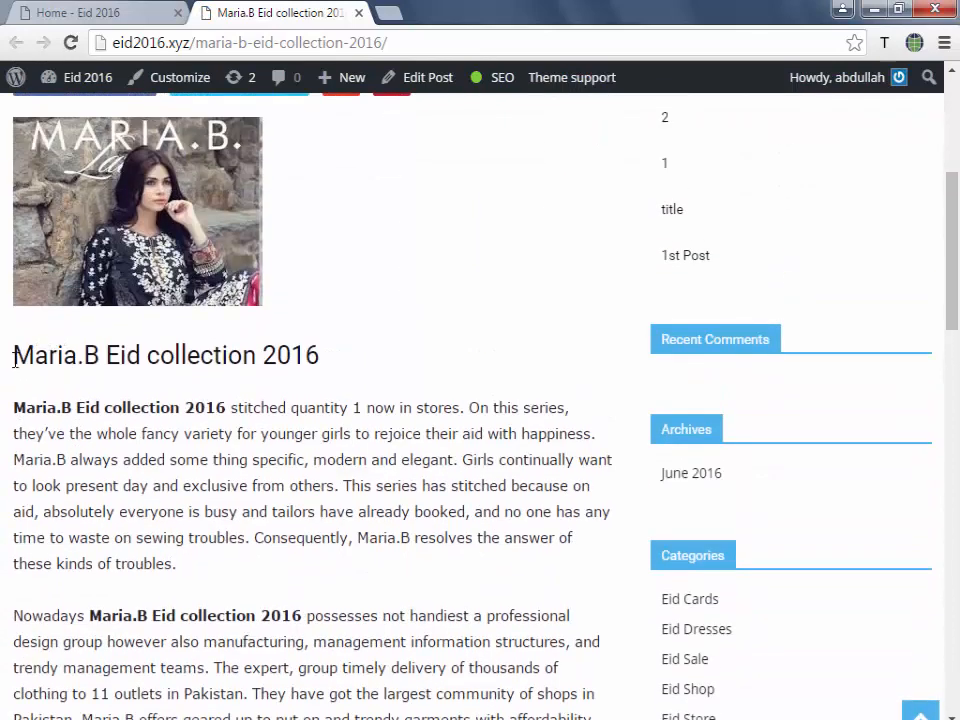
left_click_drag(26, 361, 378, 363)
left_click(378, 363)
scroll(242, 293, "down", 1)
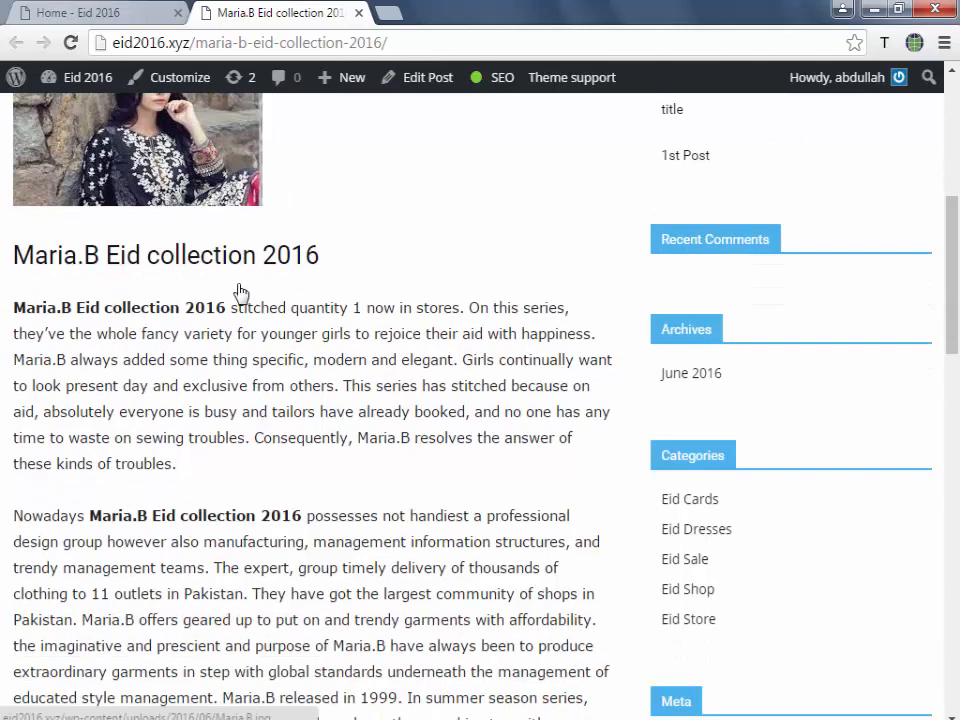
left_click_drag(13, 310, 205, 567)
scroll(205, 560, "down", 5)
scroll(191, 204, "up", 2)
left_click_drag(320, 530, 47, 176)
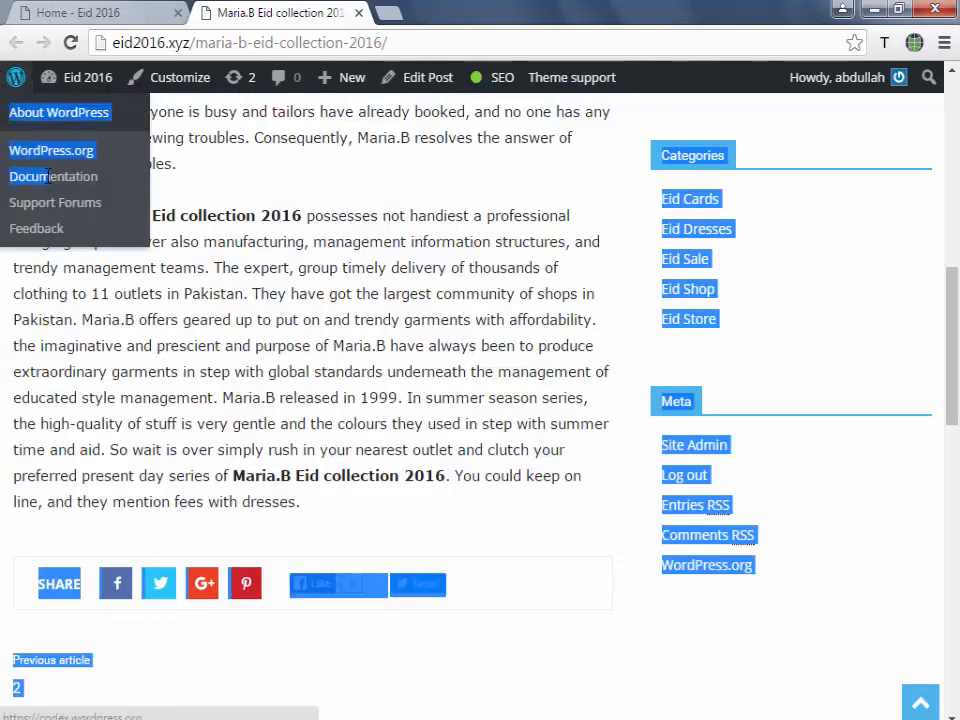
left_click(369, 261)
scroll(369, 261, "up", 3)
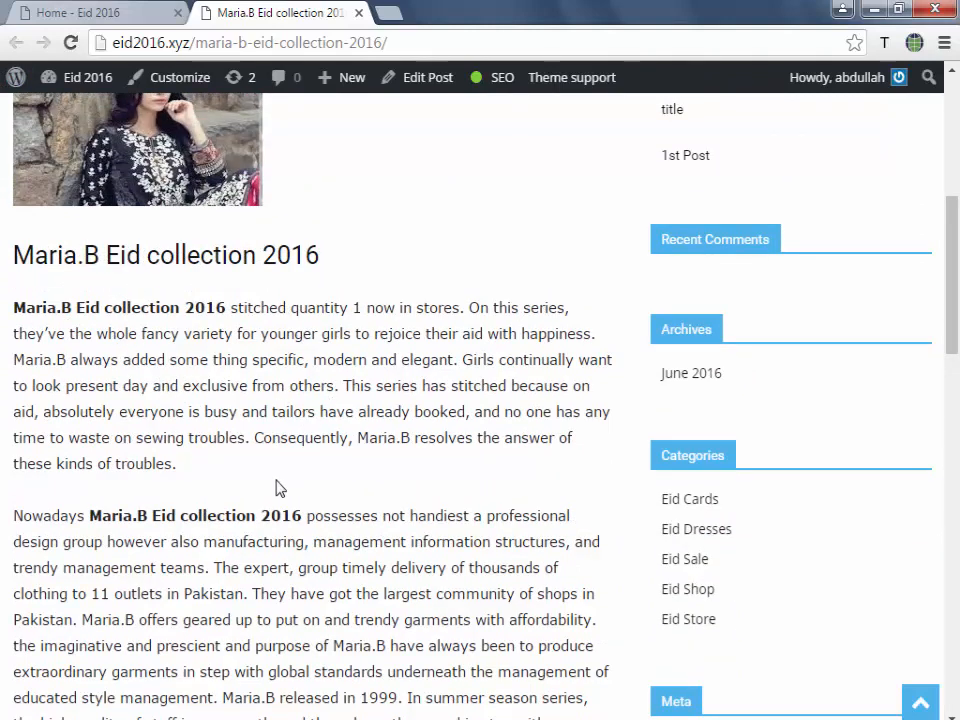
Review the post from its body text down to the share and author sections and back up to the title.
scroll(280, 488, "down", 1)
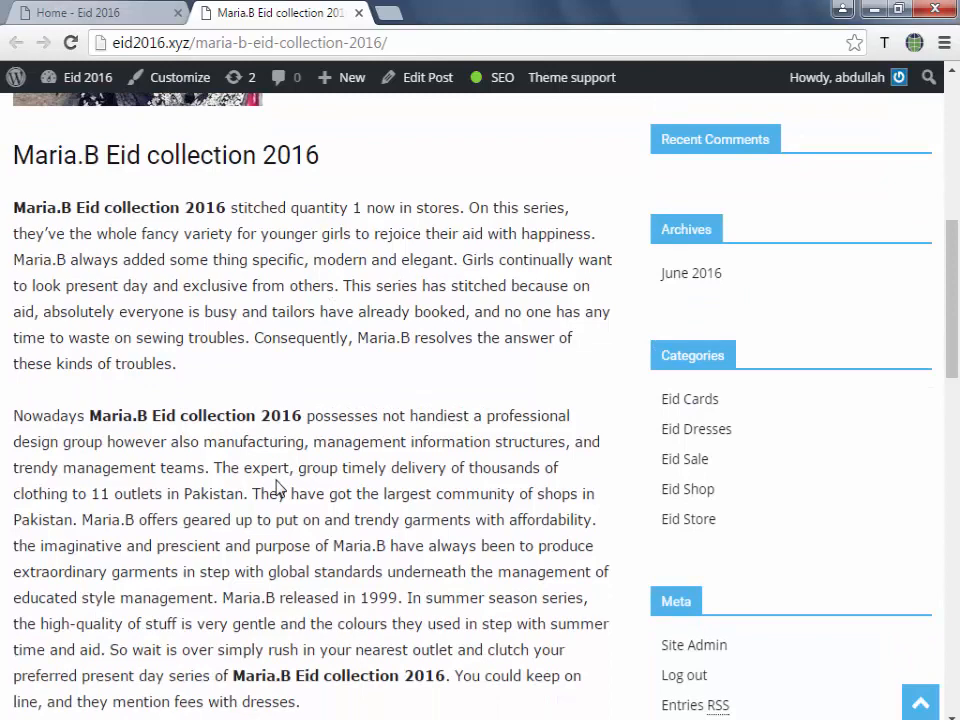
scroll(278, 488, "down", 3)
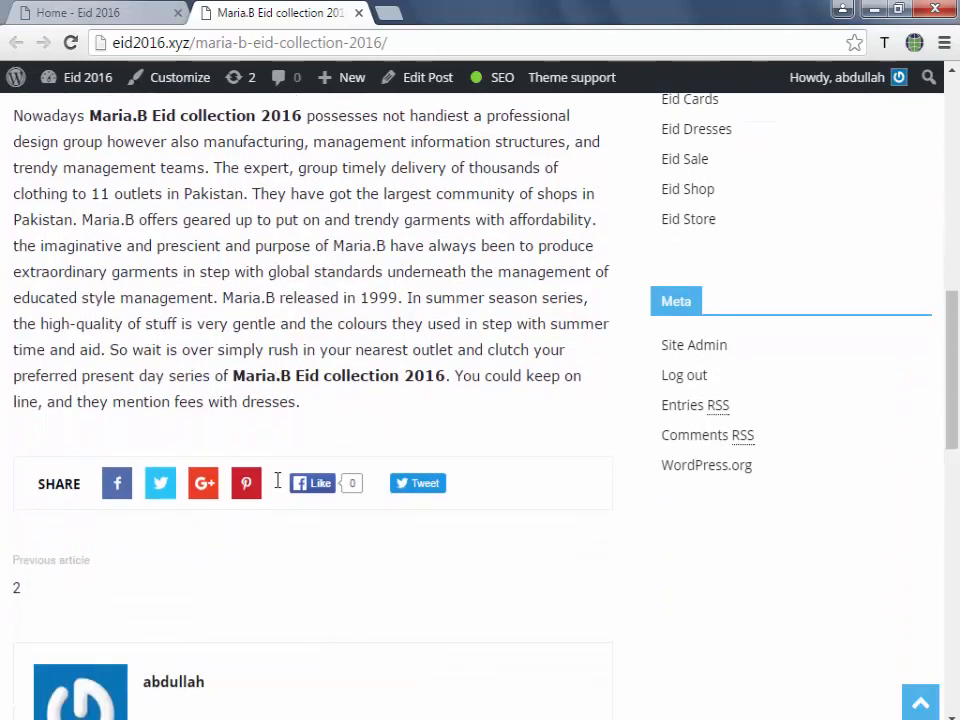
scroll(277, 485, "down", 5)
scroll(276, 480, "up", 8)
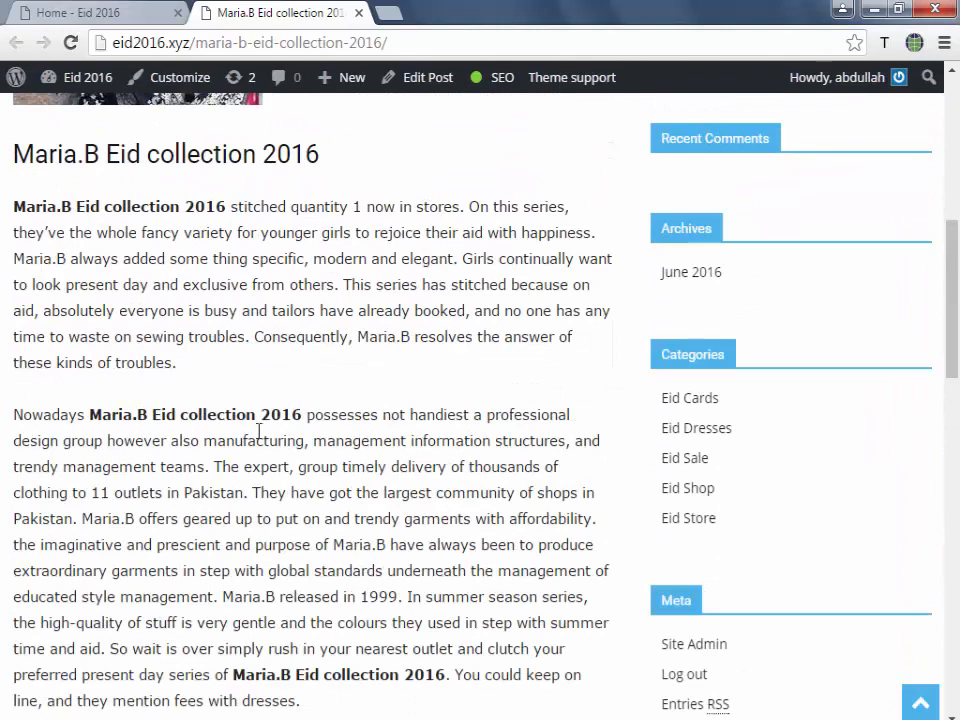
scroll(86, 345, "up", 2)
scroll(446, 381, "up", 2)
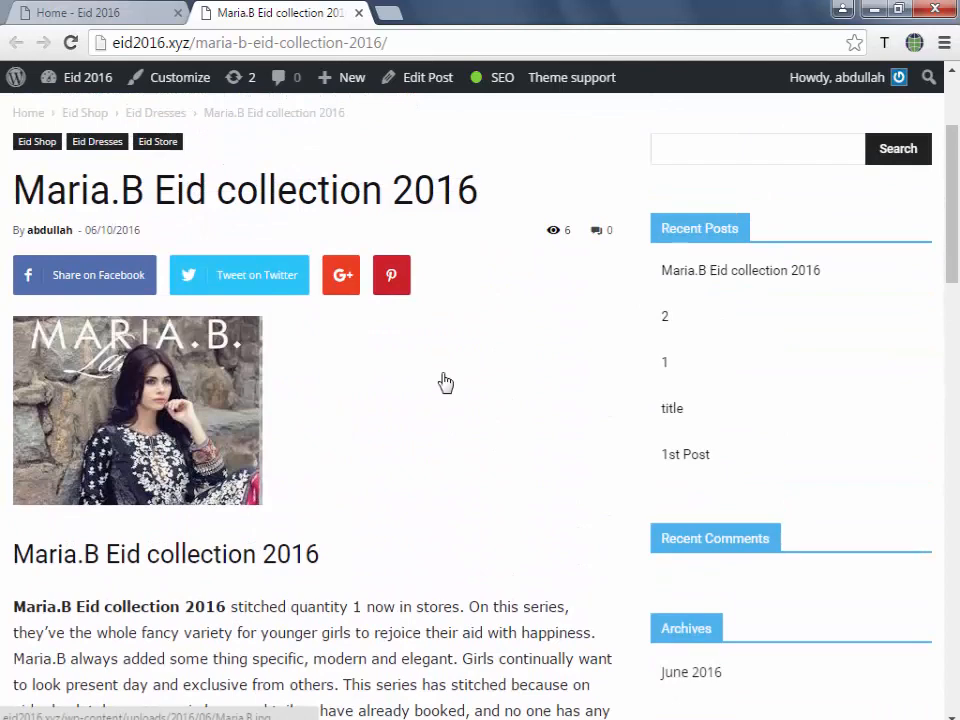
scroll(446, 383, "down", 3)
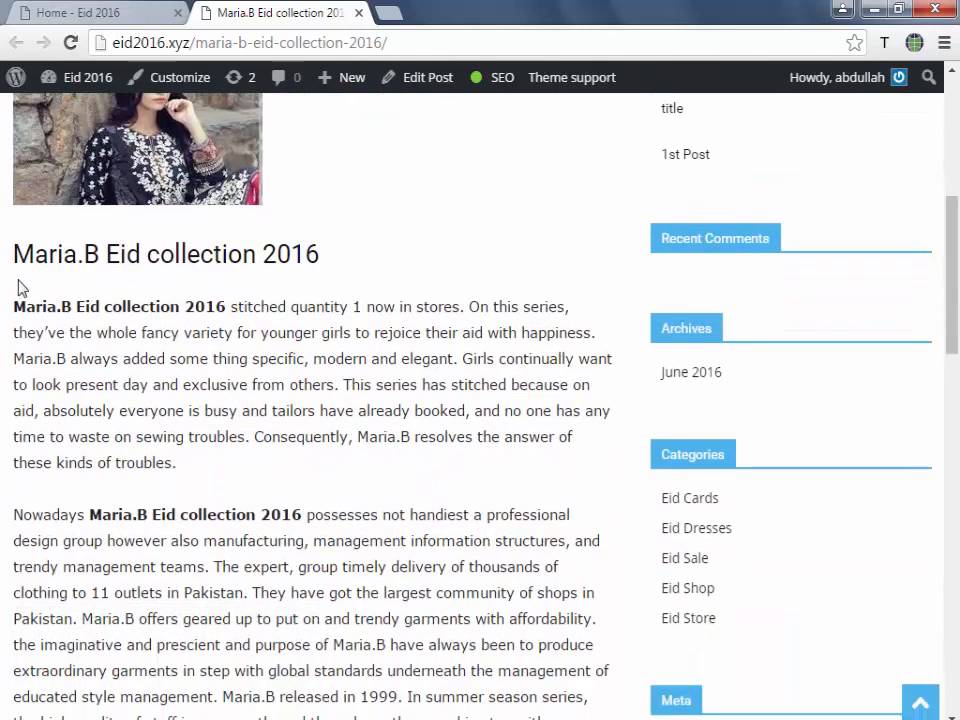
Highlight both body paragraphs below the article heading, clear the selection and review how the text is structured.
left_click_drag(13, 306, 319, 553)
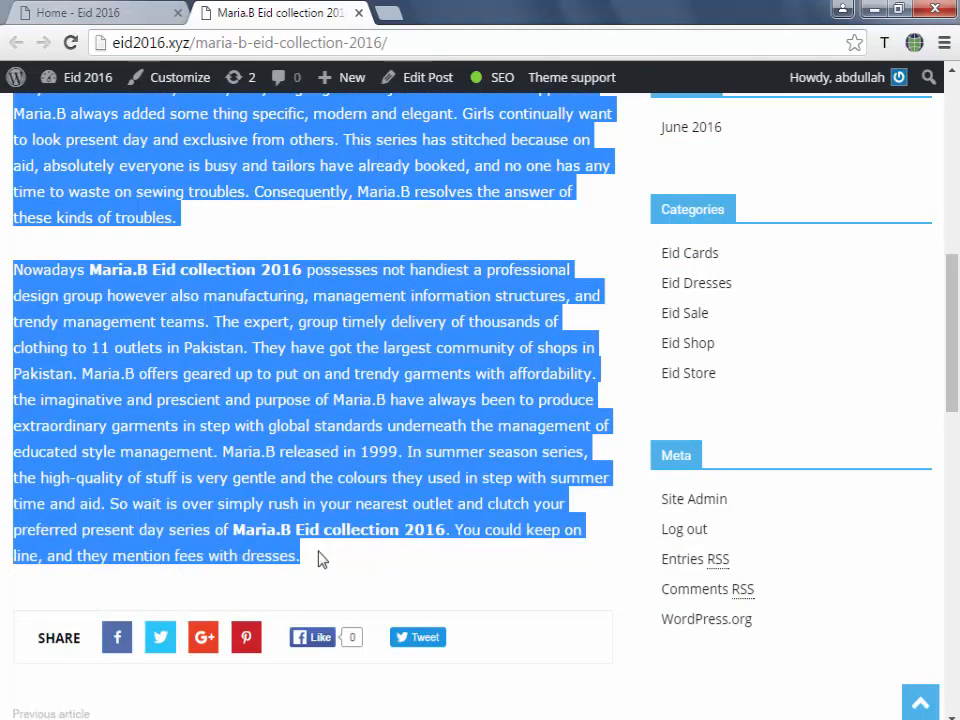
scroll(315, 368, "up", 2)
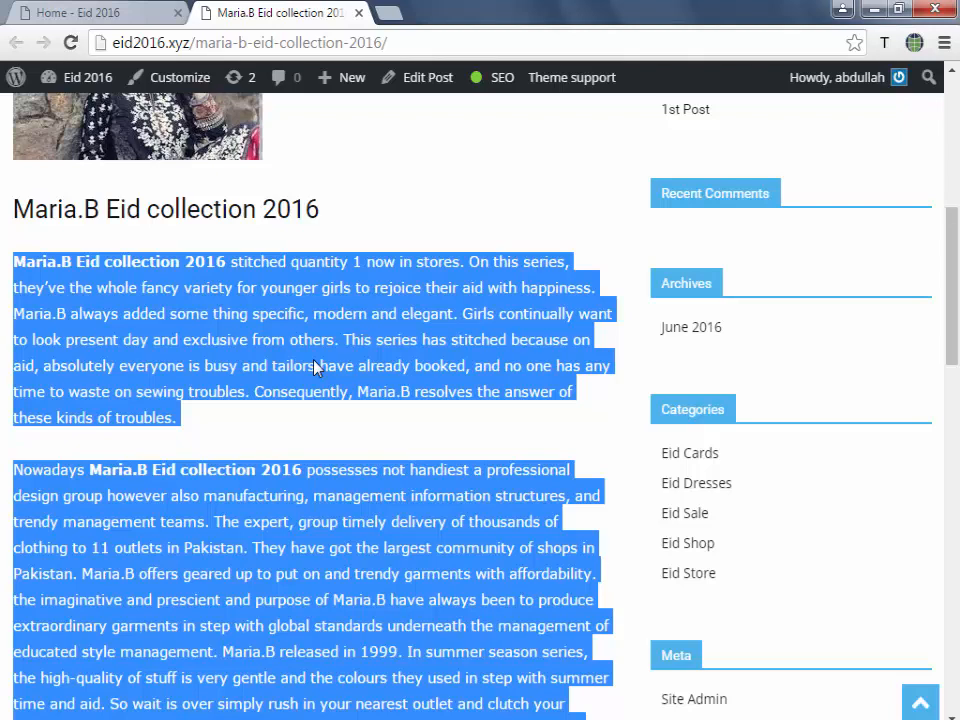
left_click(276, 426)
scroll(272, 428, "up", 2)
scroll(270, 425, "up", 1)
scroll(264, 415, "down", 2)
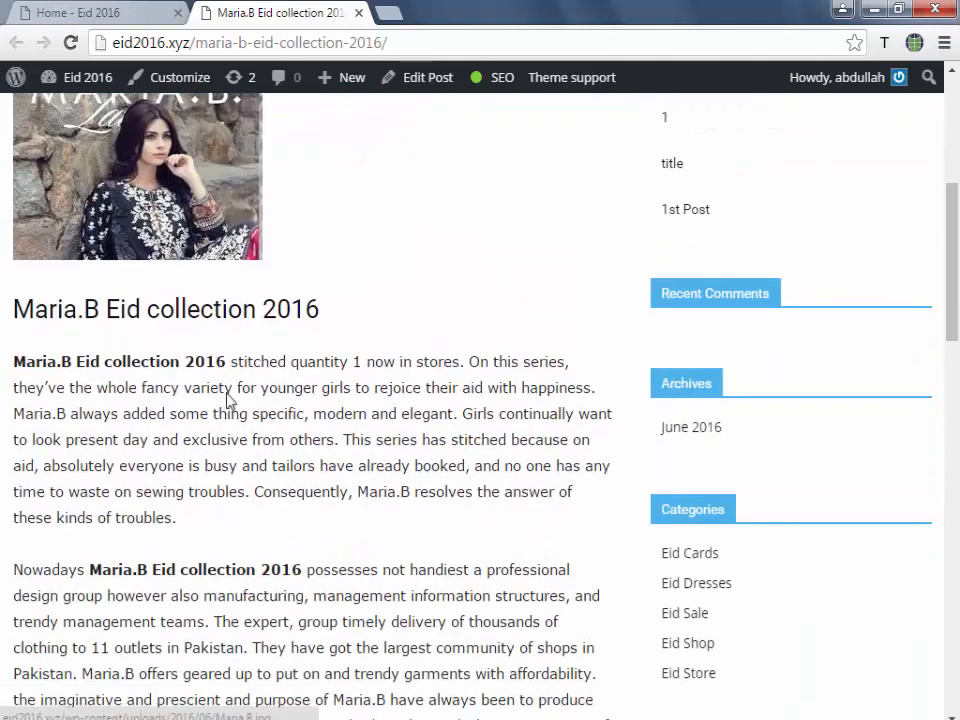
scroll(114, 517, "down", 1)
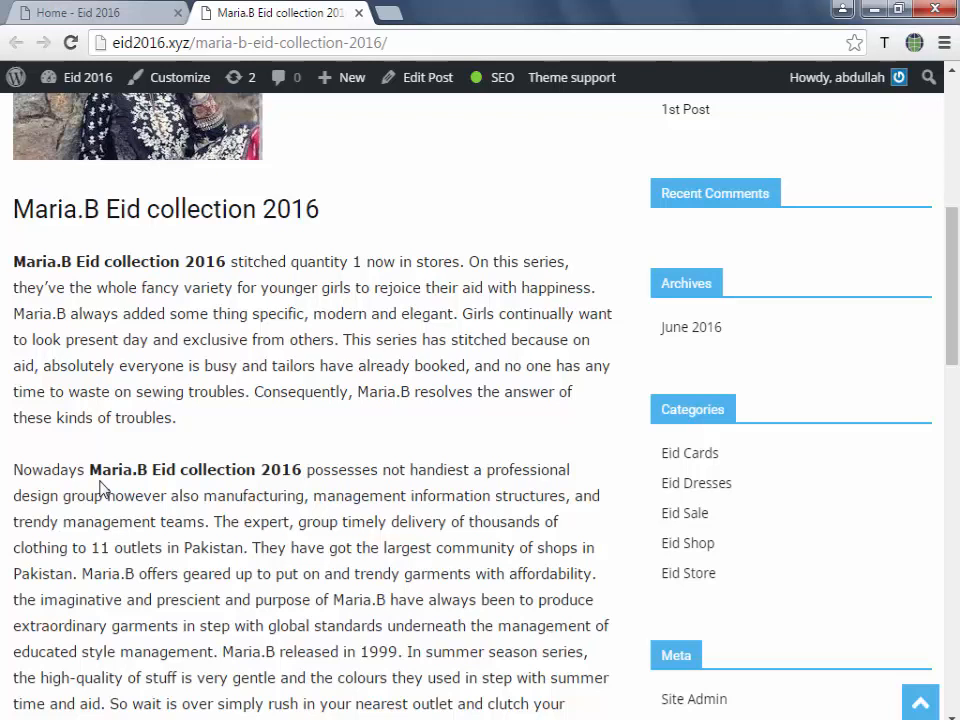
Return to the home page tab, open the site's WordPress dashboard and list all posts.
scroll(242, 321, "up", 5)
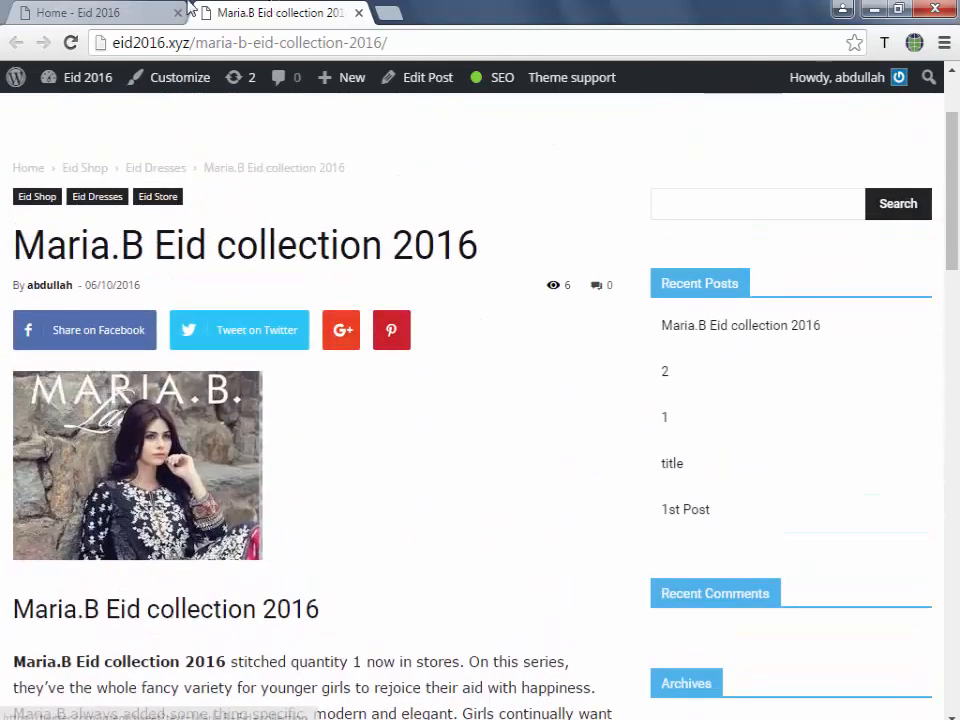
left_click(113, 14)
scroll(150, 70, "down", 1)
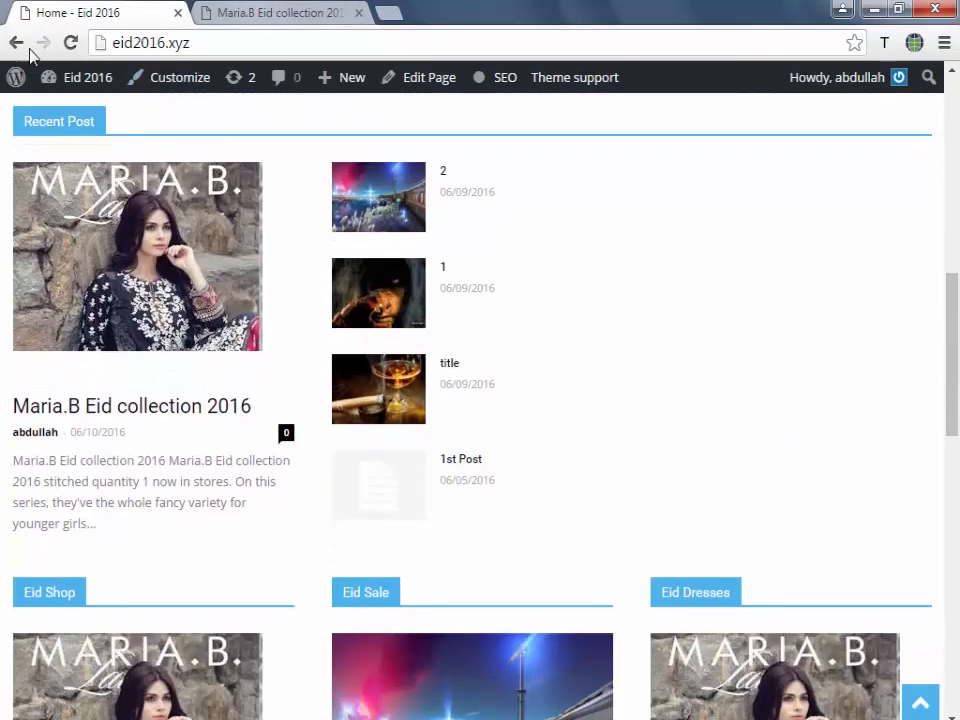
mouse_move(66, 84)
left_click(70, 113)
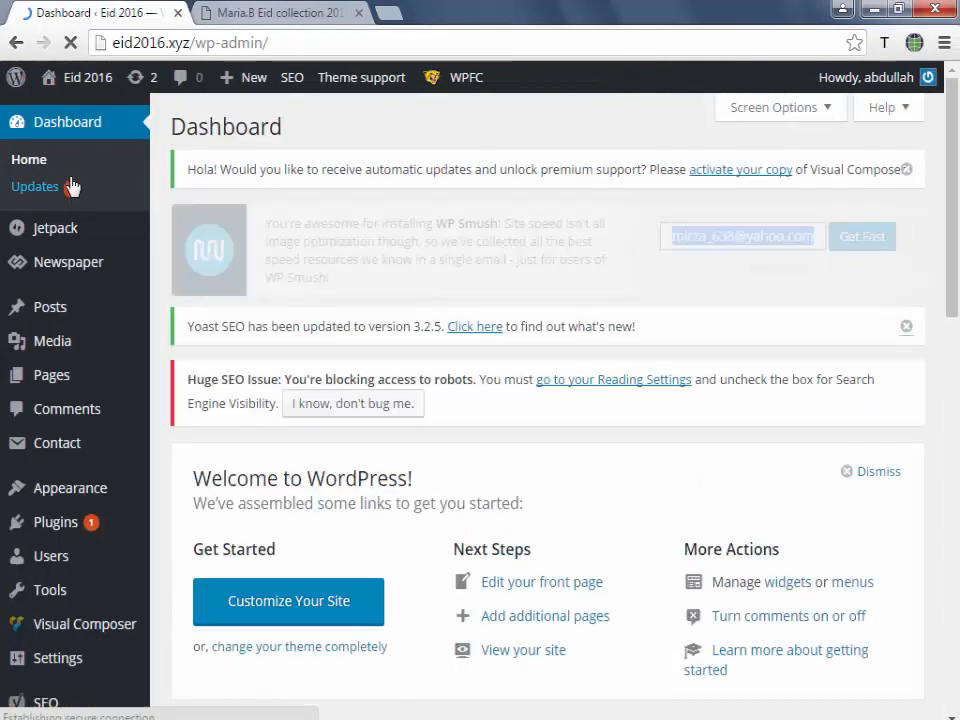
mouse_move(88, 316)
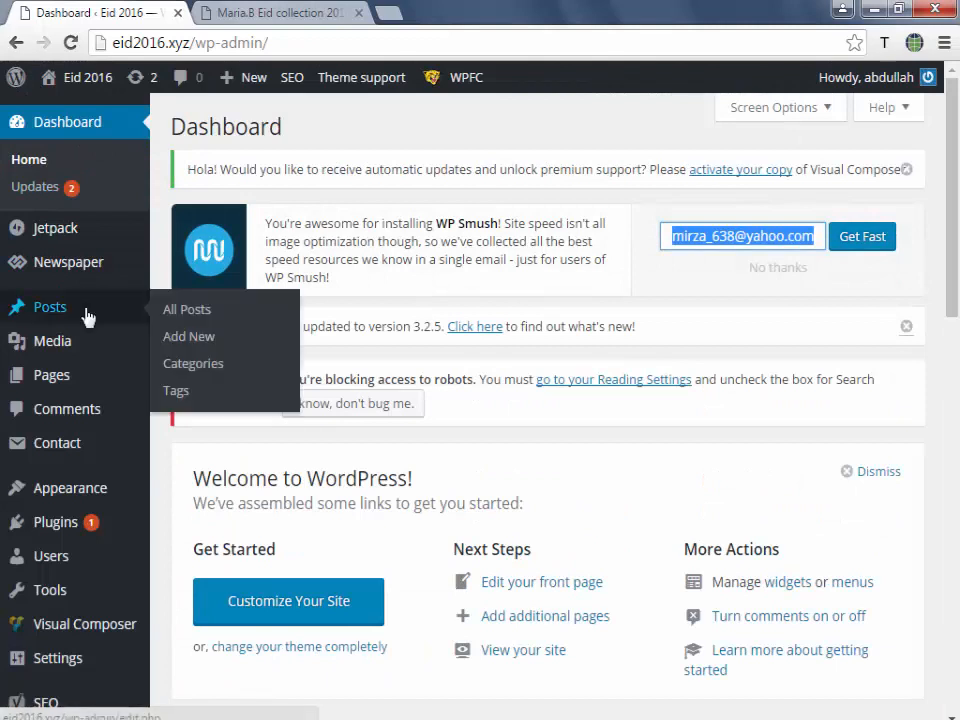
left_click(188, 314)
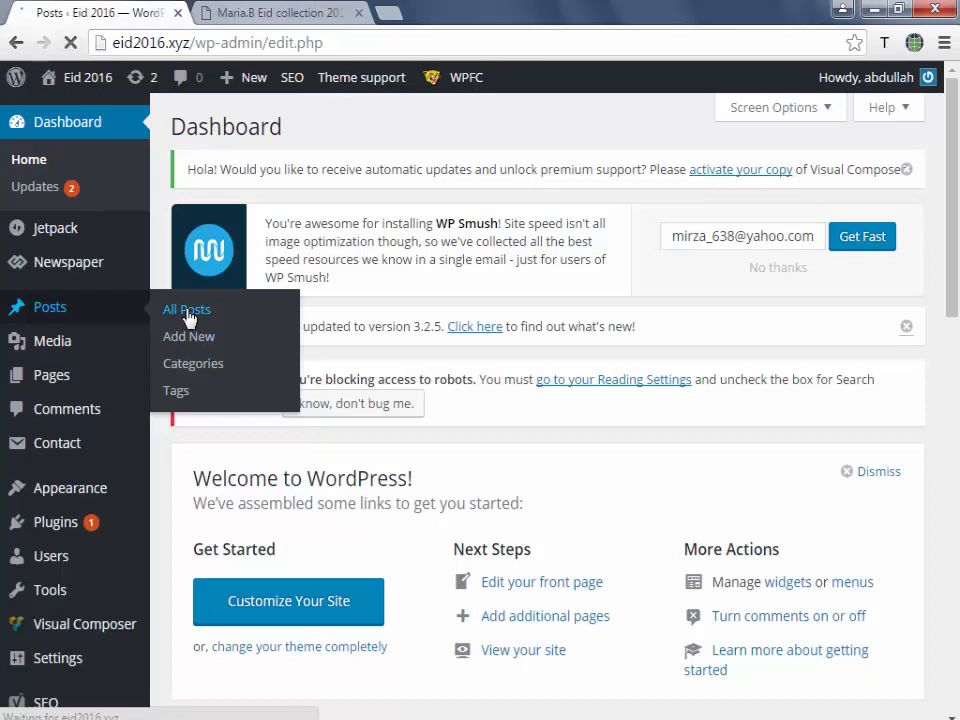
Look through the list of posts, checking their titles, categories and publication status.
scroll(189, 317, "down", 5)
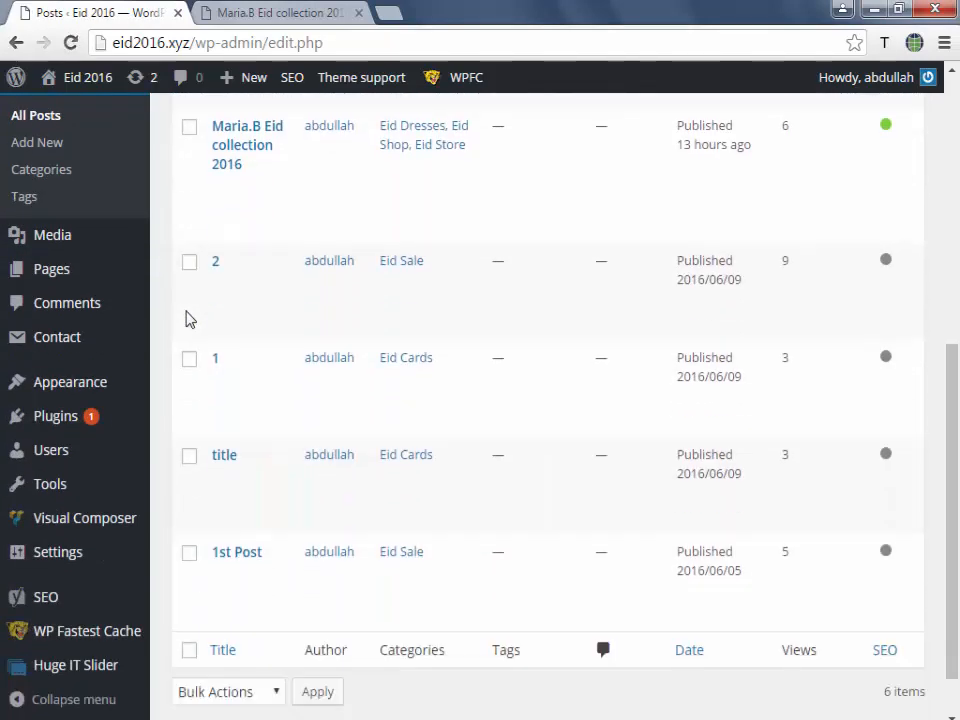
scroll(190, 320, "down", 1)
scroll(194, 280, "up", 1)
scroll(194, 280, "up", 3)
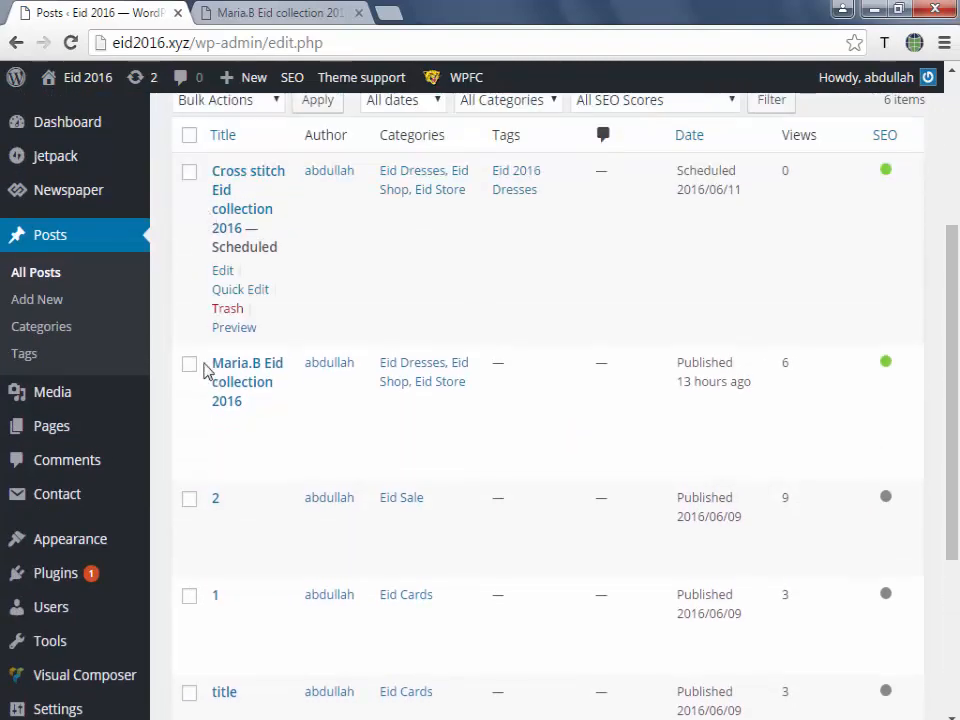
scroll(207, 514, "down", 2)
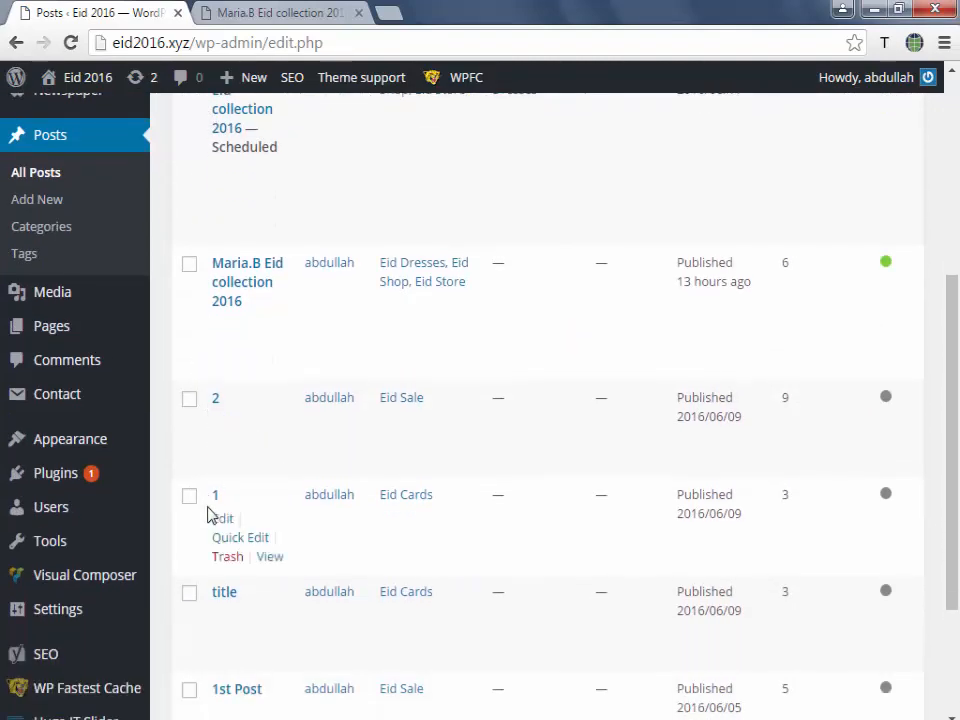
scroll(207, 514, "up", 1)
scroll(207, 514, "down", 1)
scroll(207, 514, "down", 1)
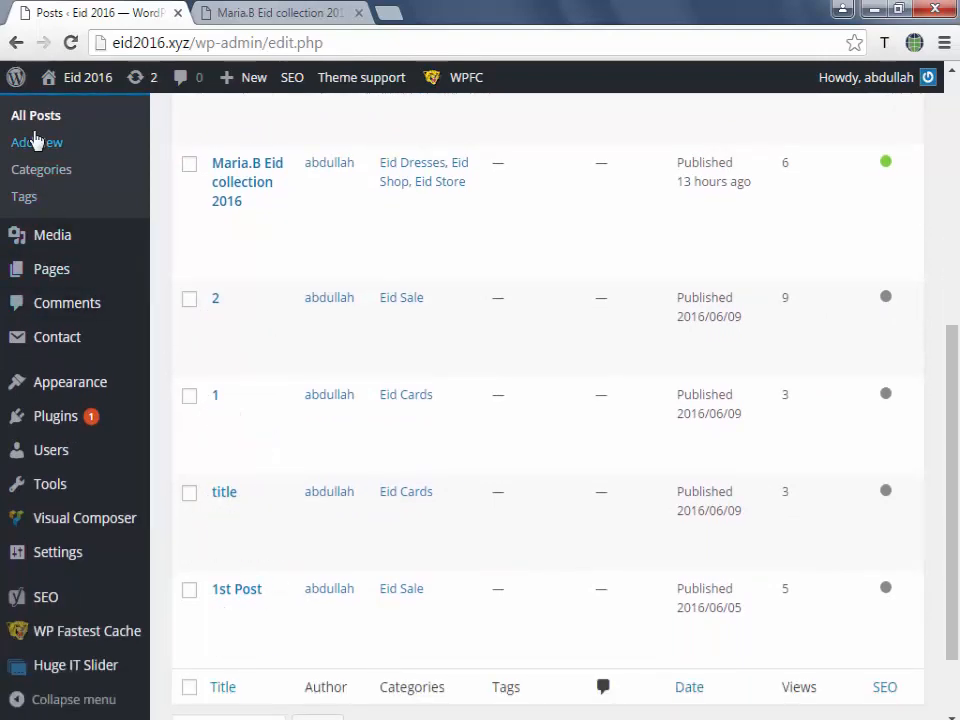
Start a new post and check the published Maria.B post's title as a reference for the empty title field.
left_click(95, 201)
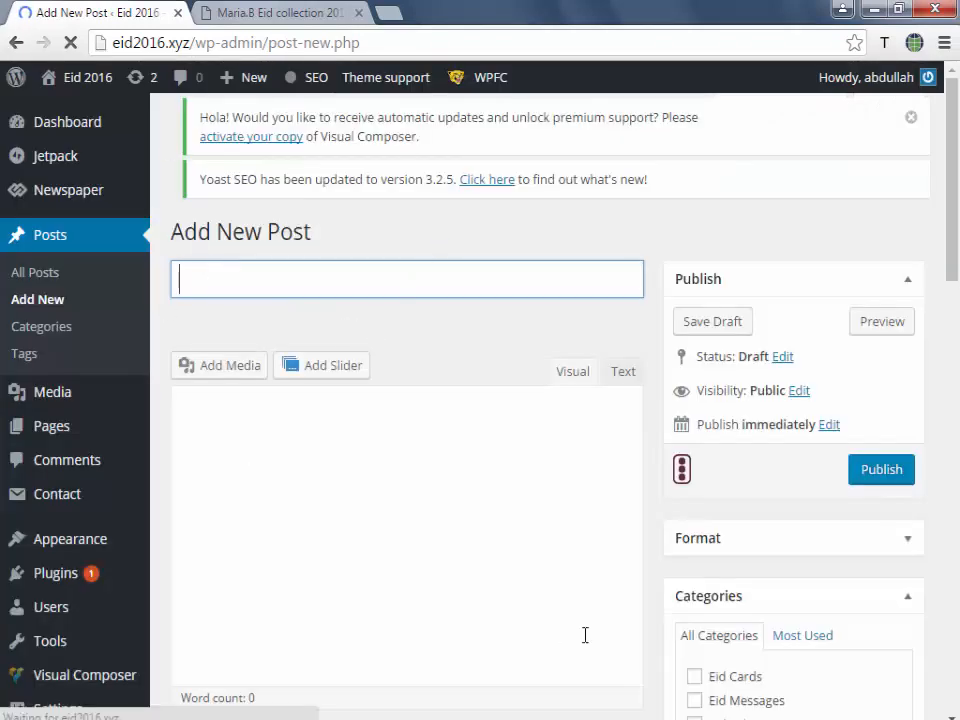
scroll(217, 387, "down", 1)
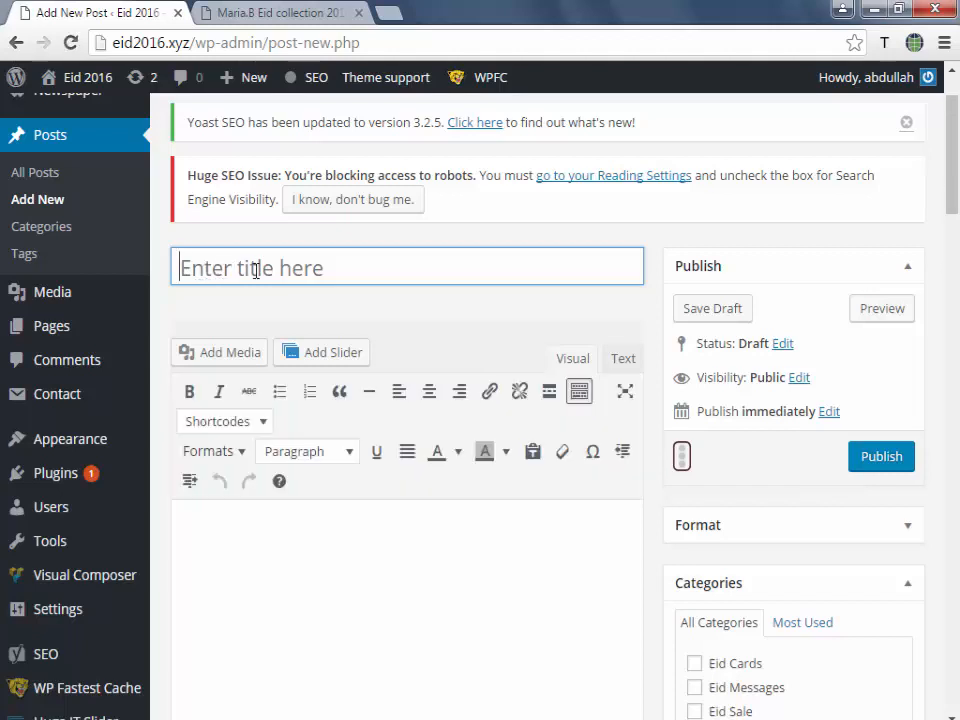
left_click(285, 12)
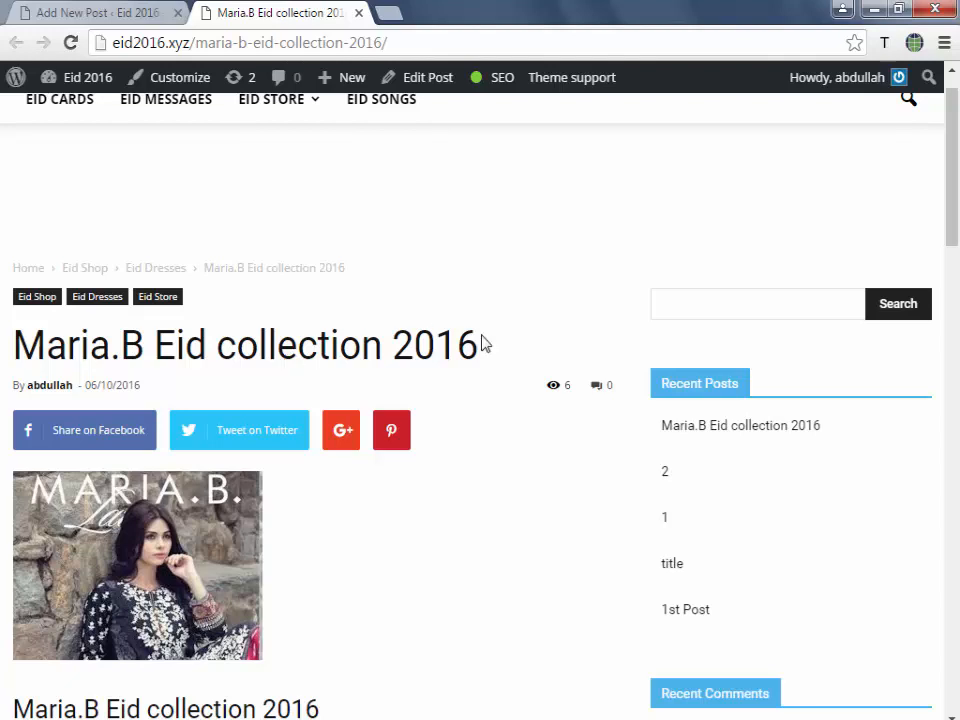
left_click(118, 12)
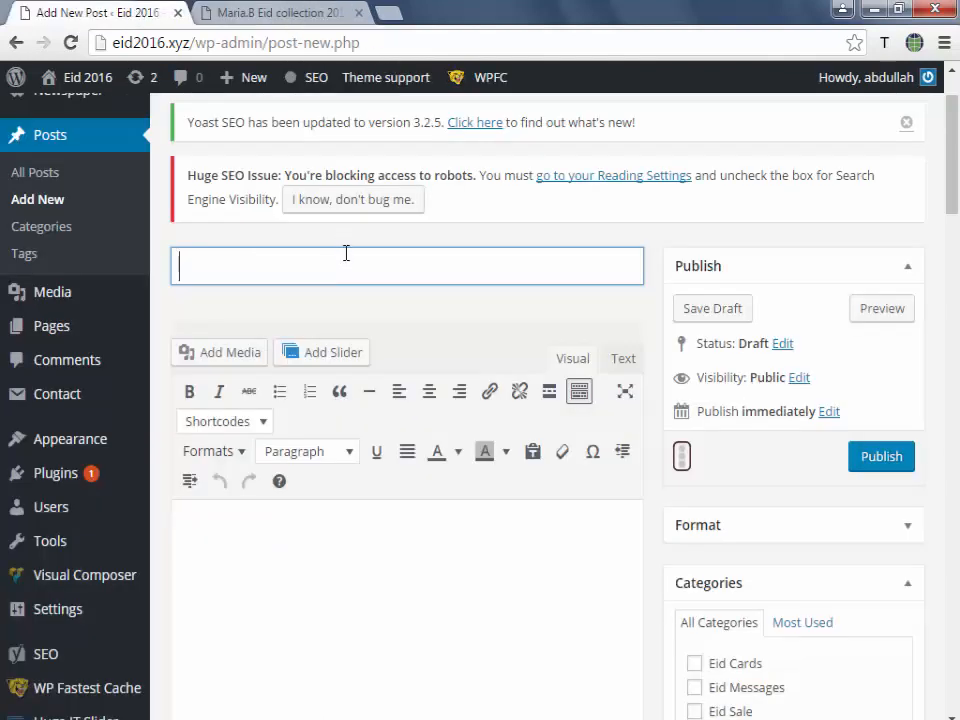
left_click(364, 303)
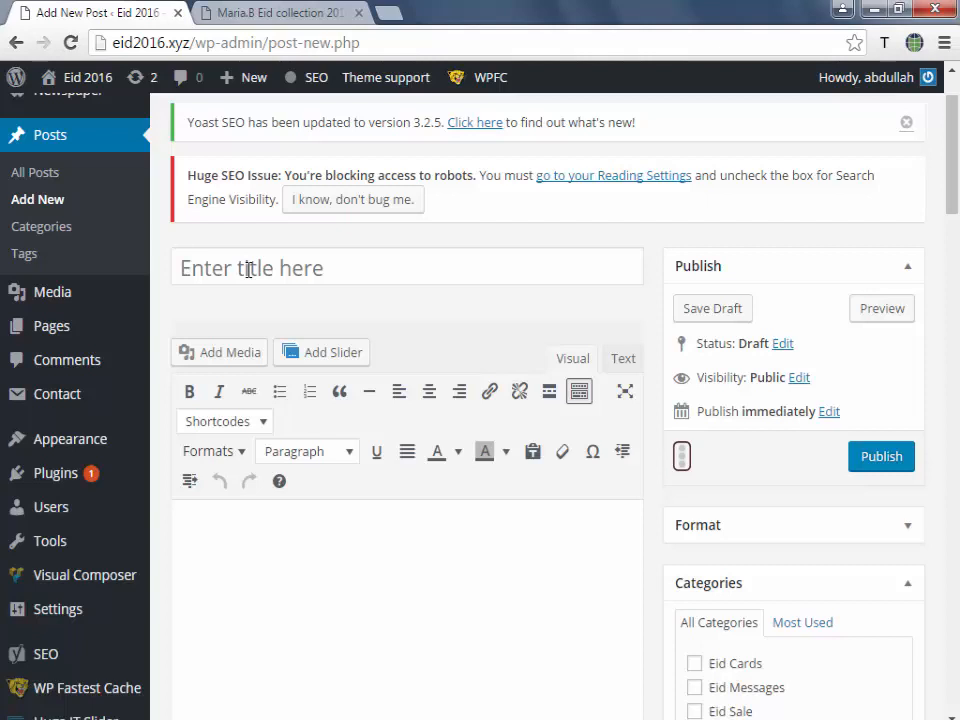
Examine the new post's title field and formatting tools, and place the cursor in the empty content area.
scroll(248, 270, "down", 1)
scroll(249, 275, "up", 2)
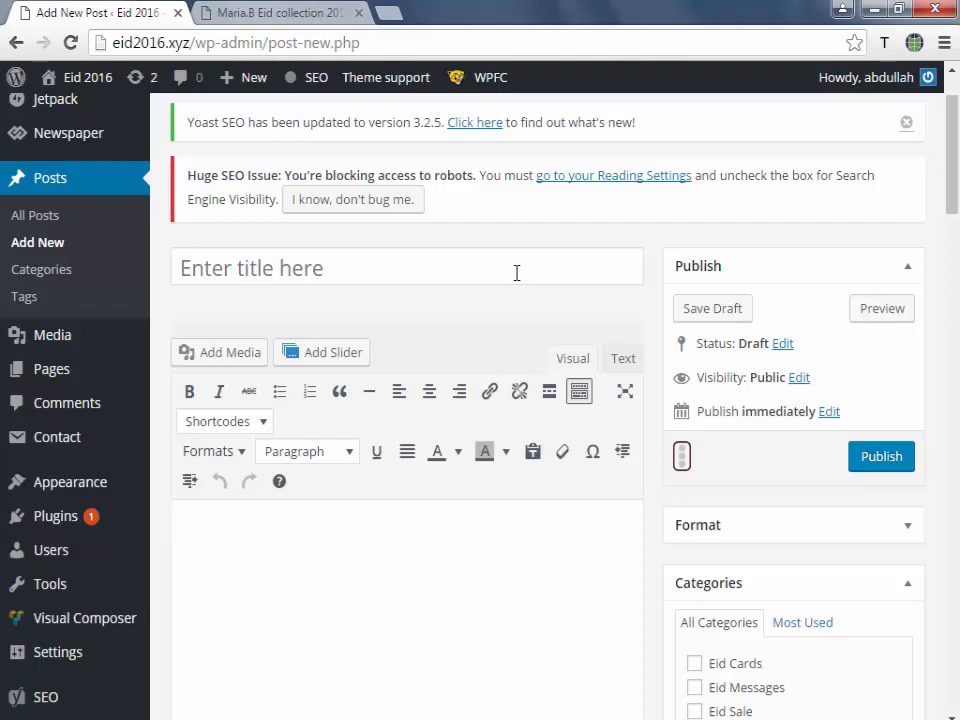
scroll(516, 276, "down", 2)
scroll(200, 194, "up", 1)
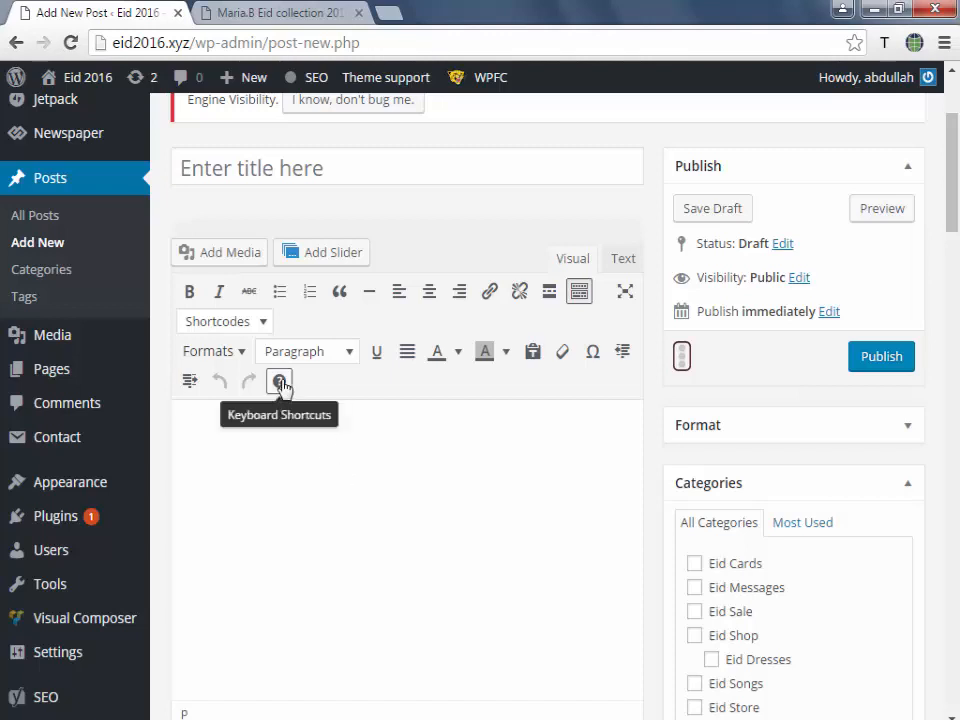
left_click(251, 448)
scroll(241, 380, "down", 1)
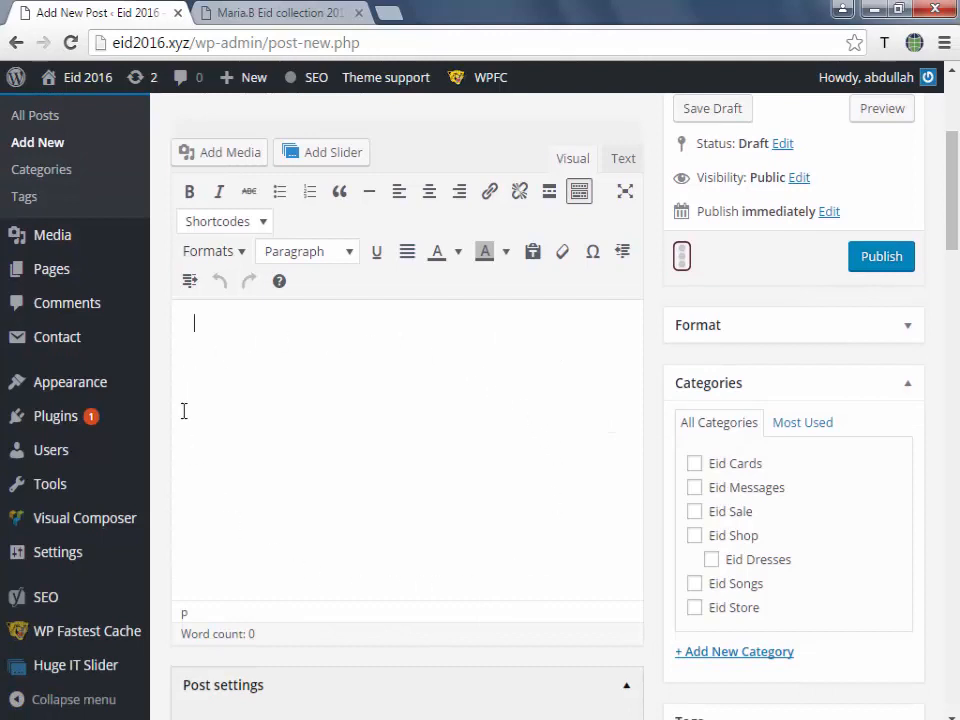
Review the published Maria.B post's body text as a reference for the new post's empty content area.
left_click(270, 14)
scroll(257, 263, "down", 5)
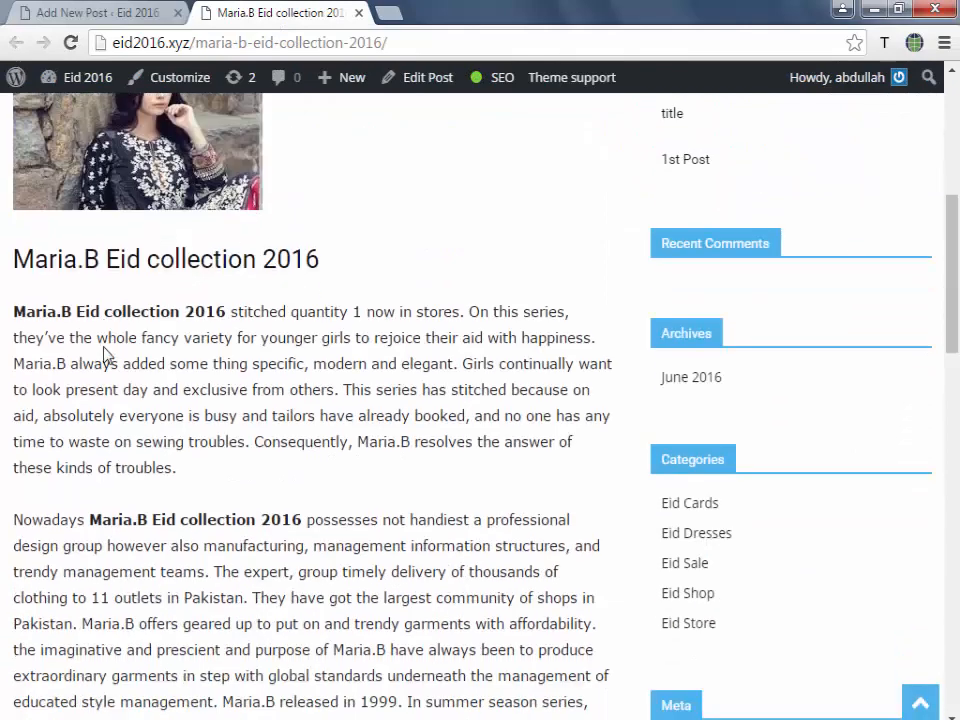
scroll(17, 290, "down", 2)
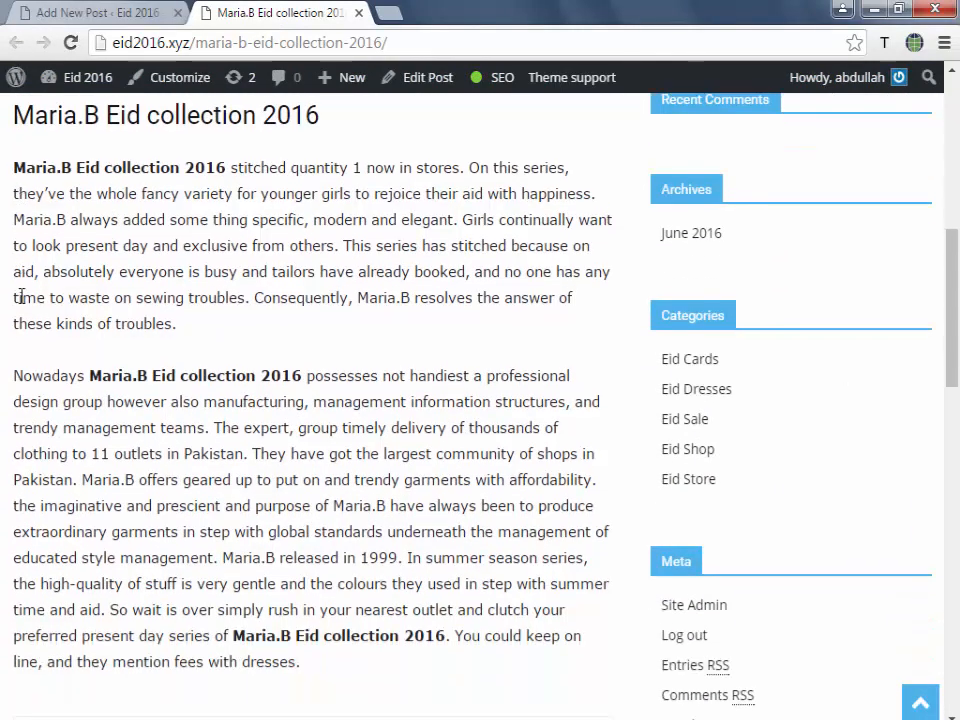
scroll(253, 454, "up", 1)
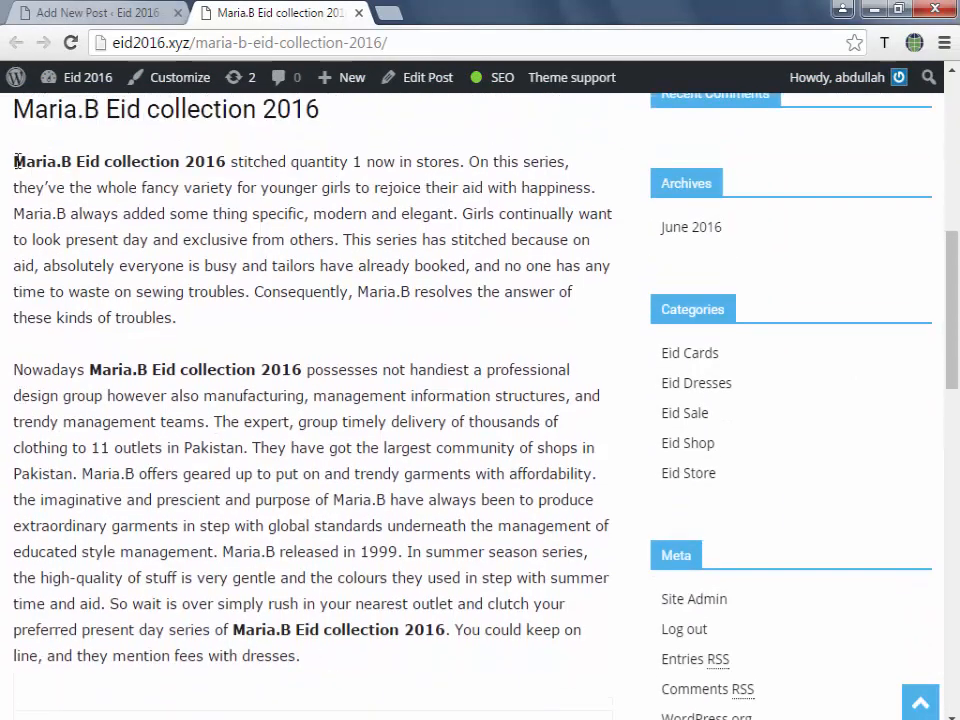
left_click(80, 12)
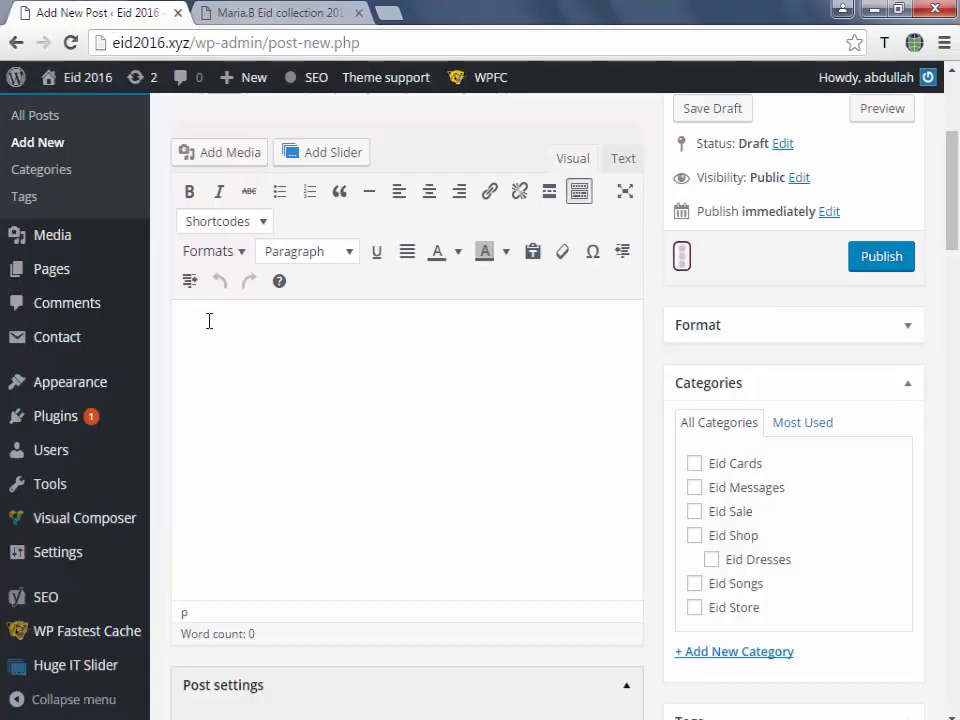
scroll(210, 325, "down", 1)
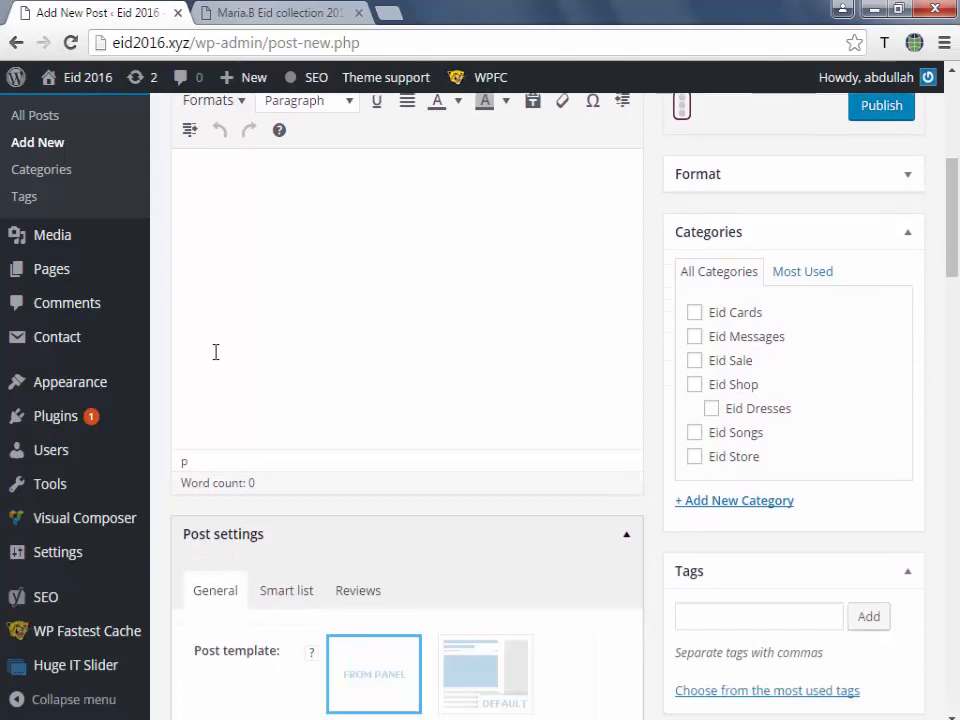
Compare the Visual and Text editing modes of the new post's content area.
scroll(214, 351, "up", 3)
left_click(620, 258)
left_click(588, 262)
left_click(619, 260)
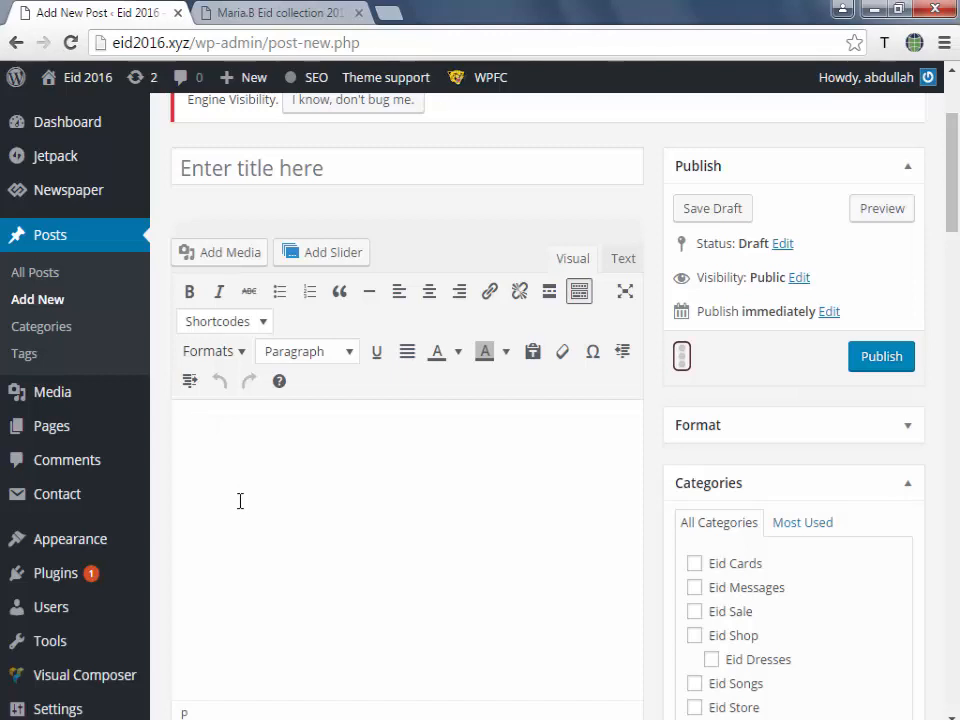
Enter "Wordpress Expert Course" as the first line of the post content.
type("bdy")
key("BackSpace")
key("BackSpace")
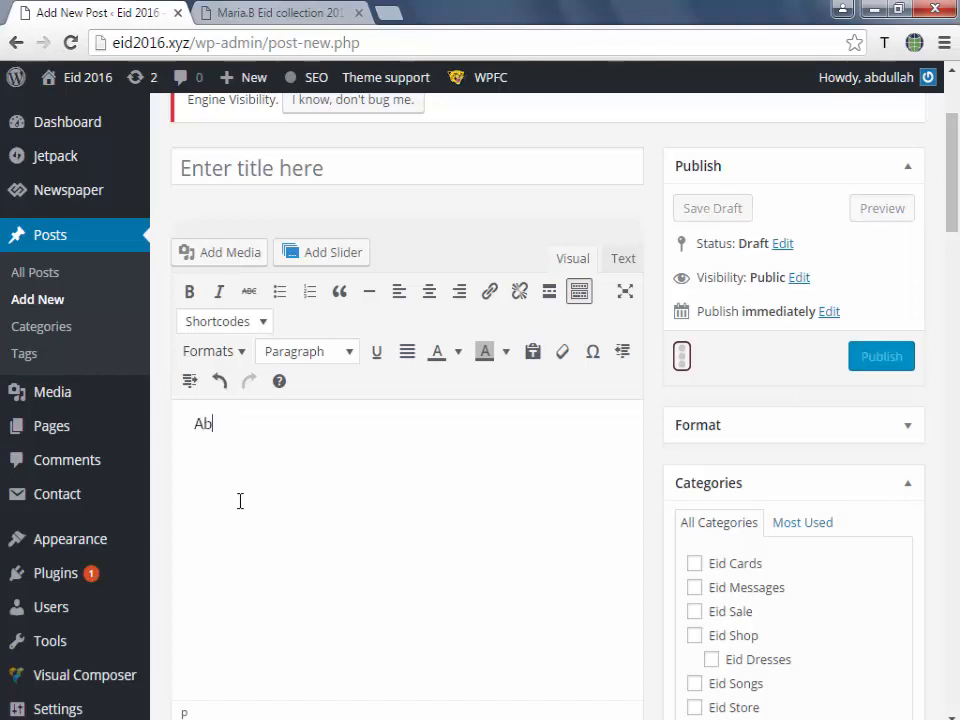
type("Wordp")
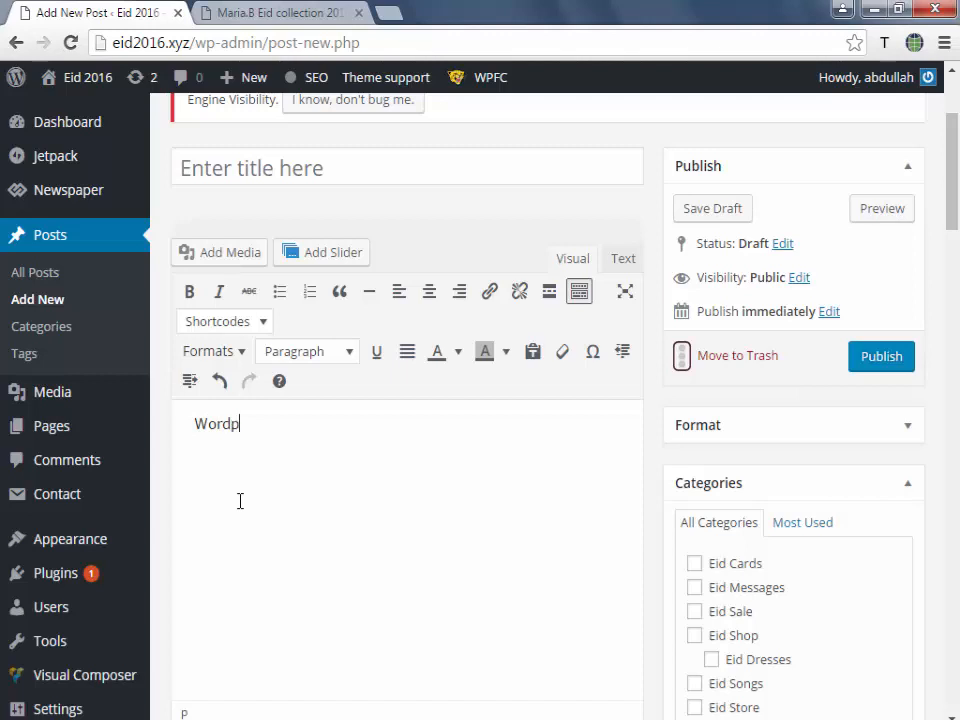
type("ress Exper")
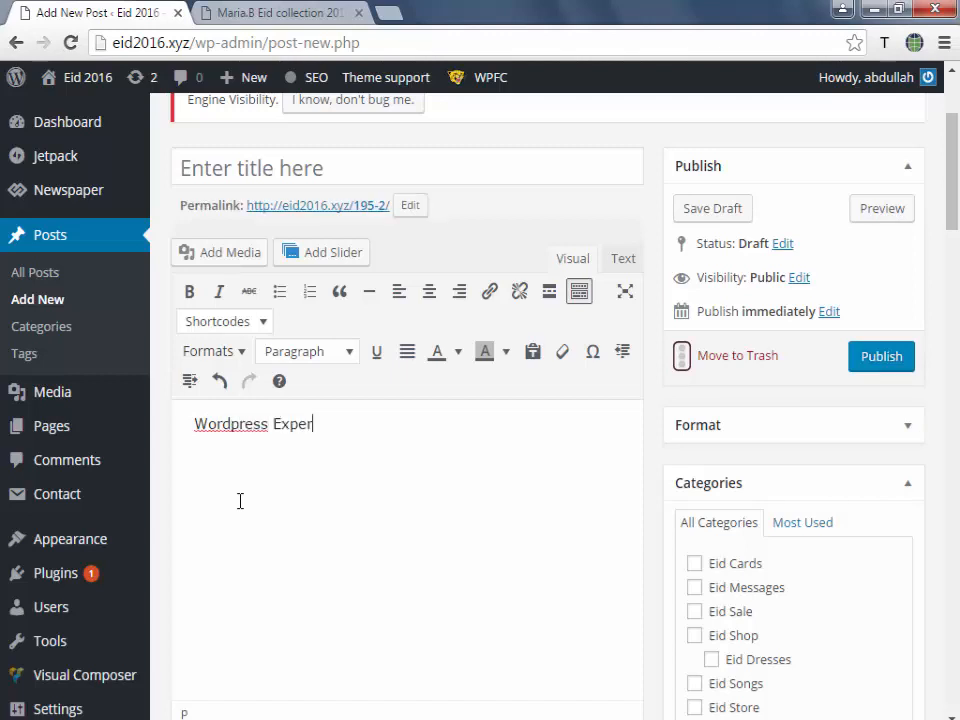
type("t Cource")
key("BackSpace")
key("BackSpace")
Make the line "Wordpress Expert Course" bold and italic.
left_click_drag(371, 448, 179, 433)
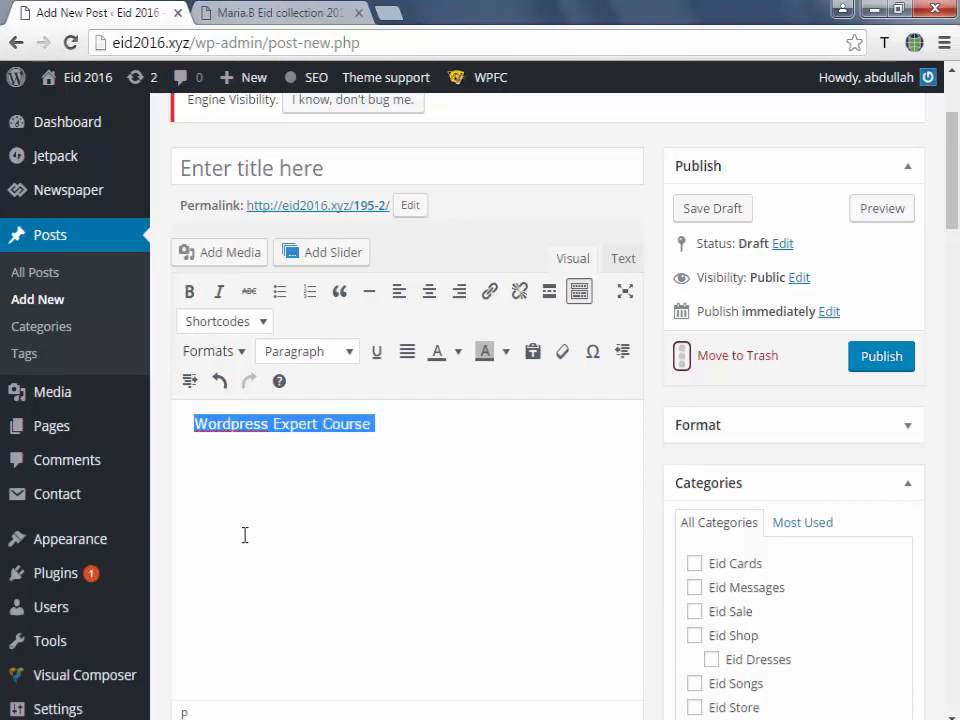
left_click(189, 291)
left_click(230, 467)
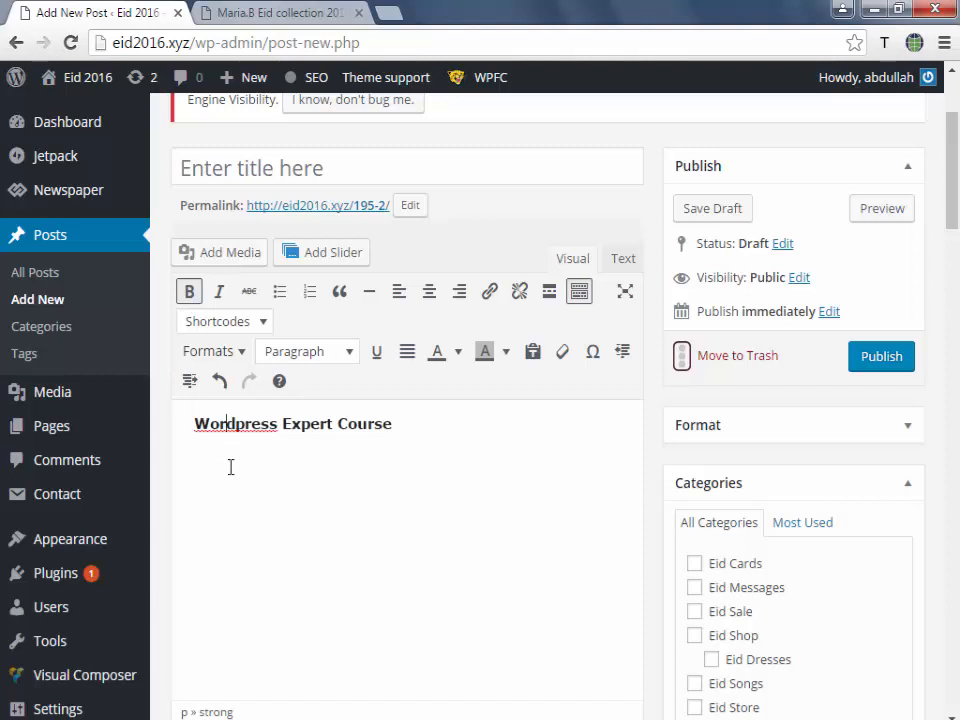
left_click_drag(452, 428, 190, 424)
left_click(219, 291)
left_click(253, 465)
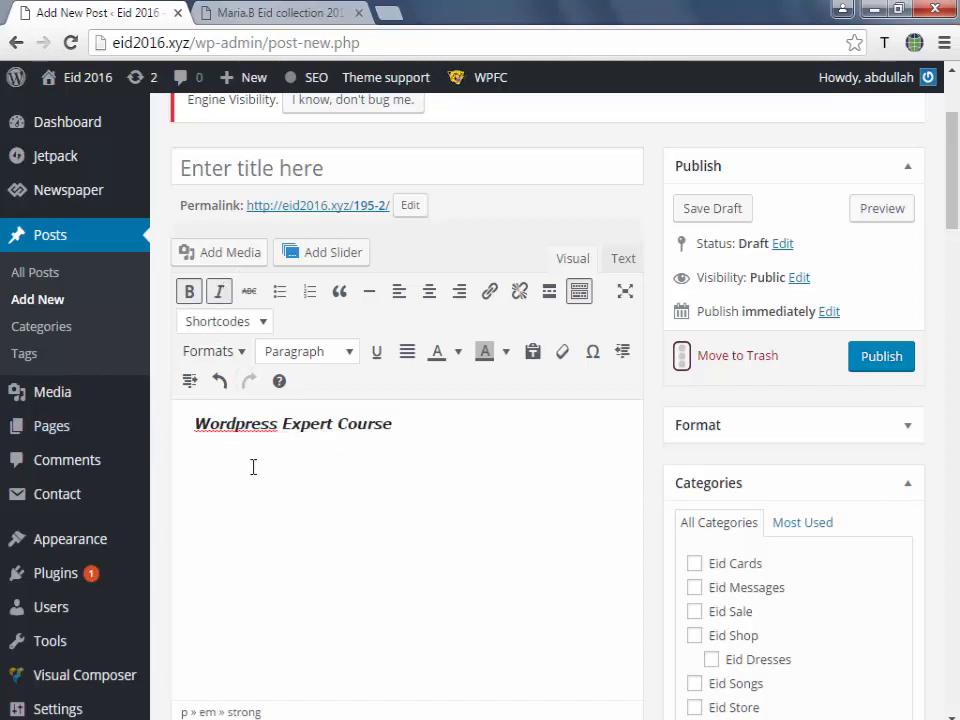
Center the line "Wordpress Expert Course" in the content area.
left_click_drag(421, 428, 160, 428)
left_click(339, 514)
left_click_drag(416, 428, 192, 424)
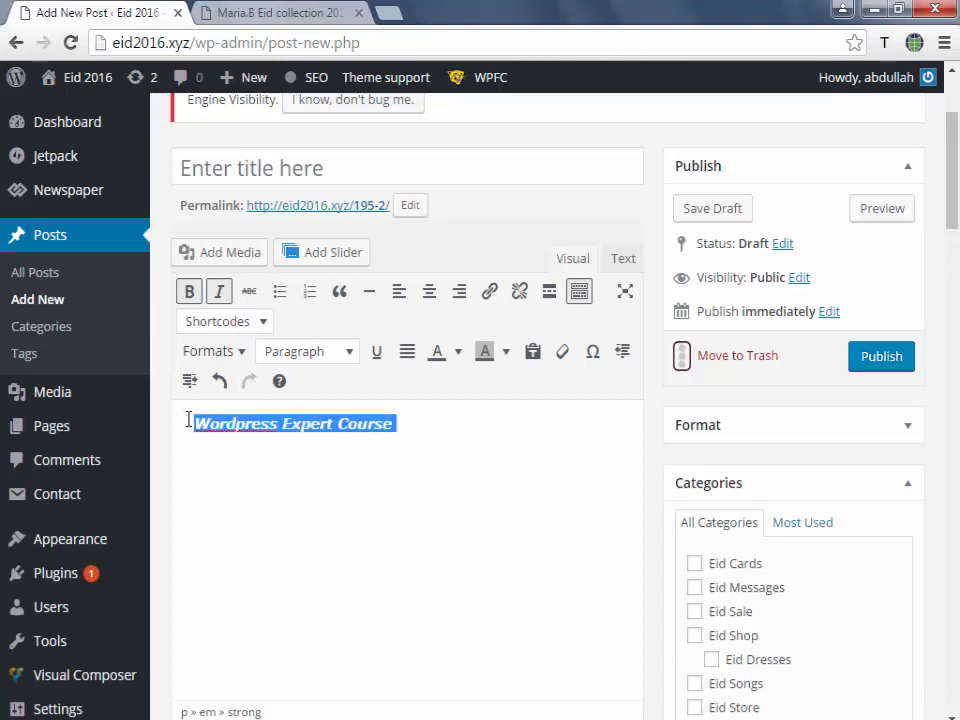
left_click(429, 291)
left_click(444, 474)
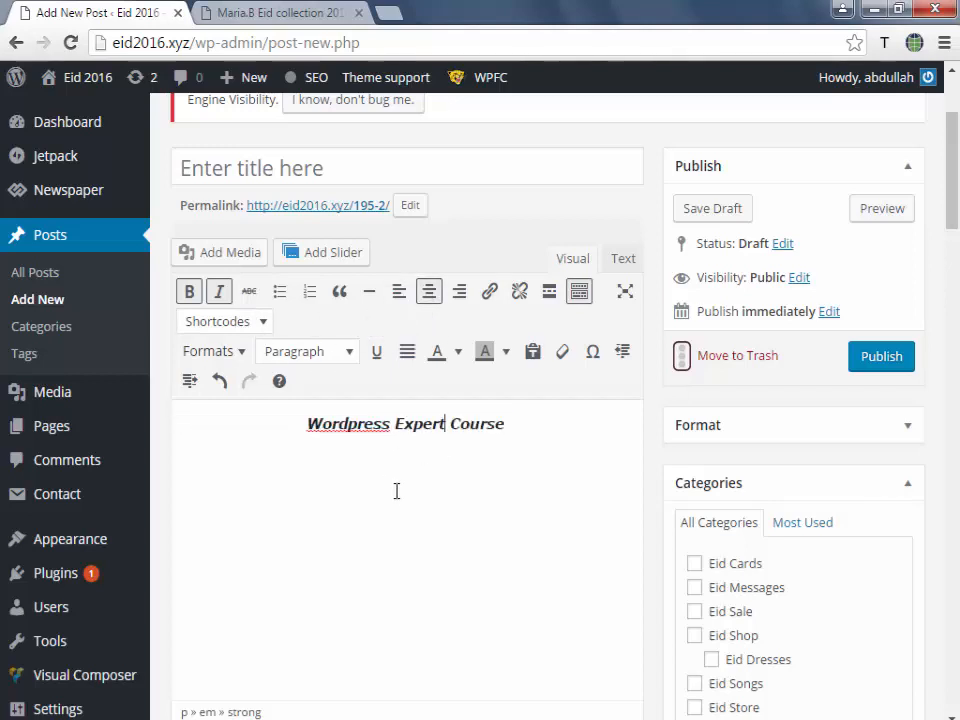
Examine the HTML markup behind the formatted "Wordpress Expert Course" line.
left_click_drag(306, 424, 542, 429)
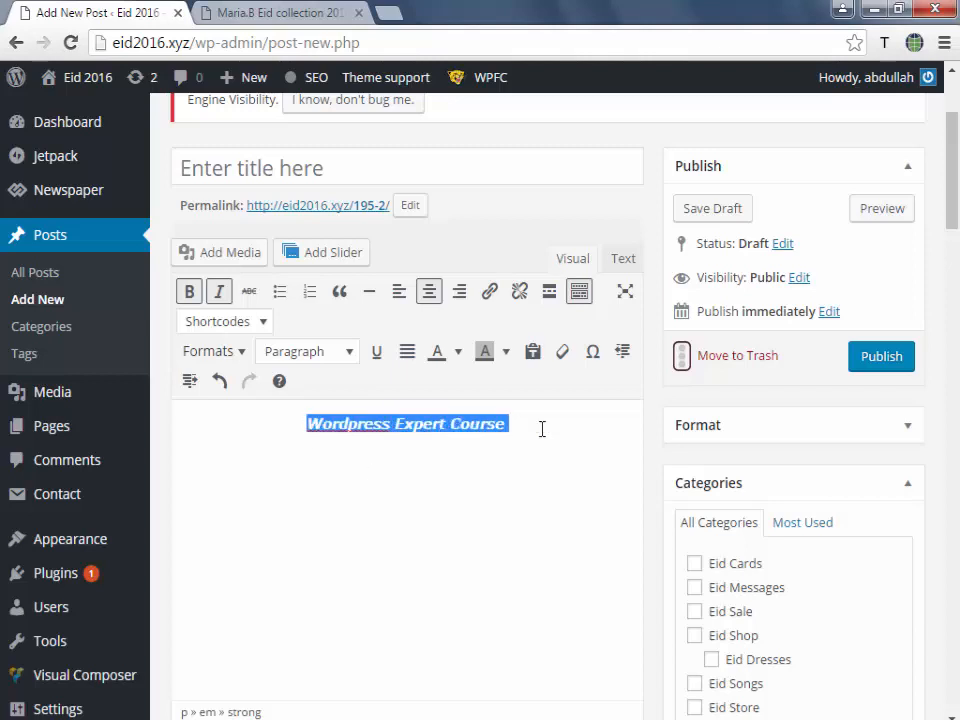
left_click(623, 260)
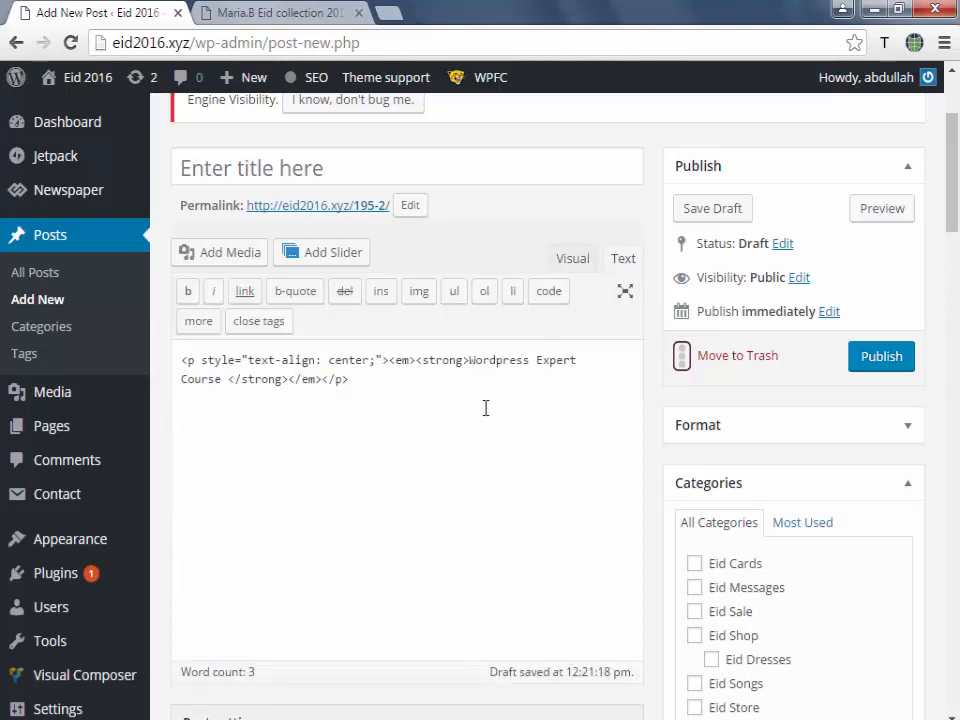
left_click_drag(182, 360, 519, 372)
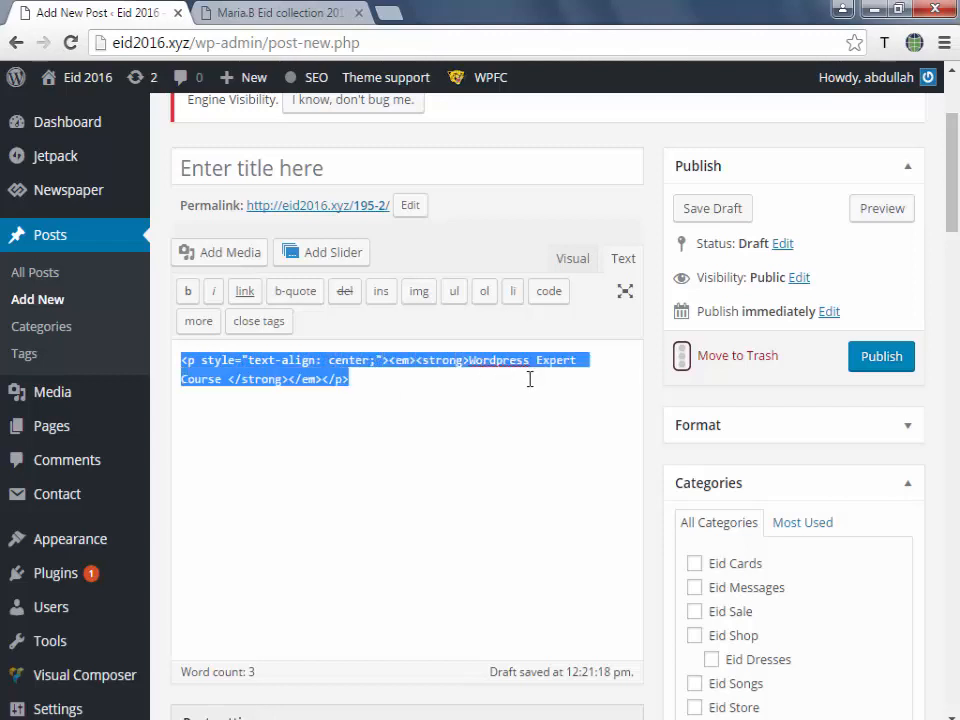
left_click(382, 397)
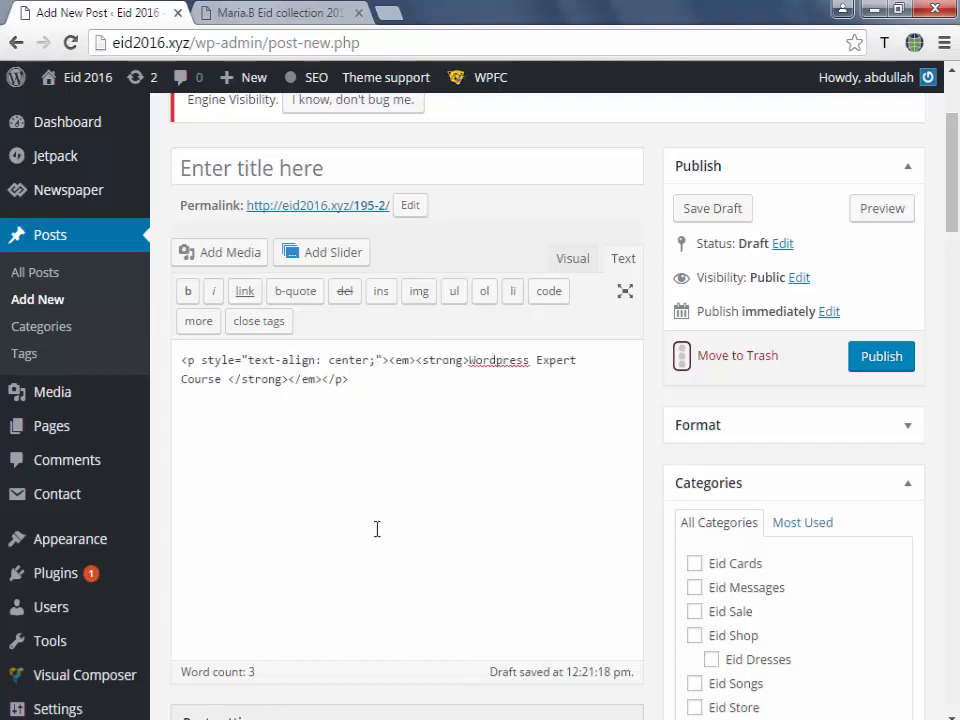
Add the paragraph "<p>Line 1</p>" below the first line in the HTML source and check it in Visual mode.
key("Return")
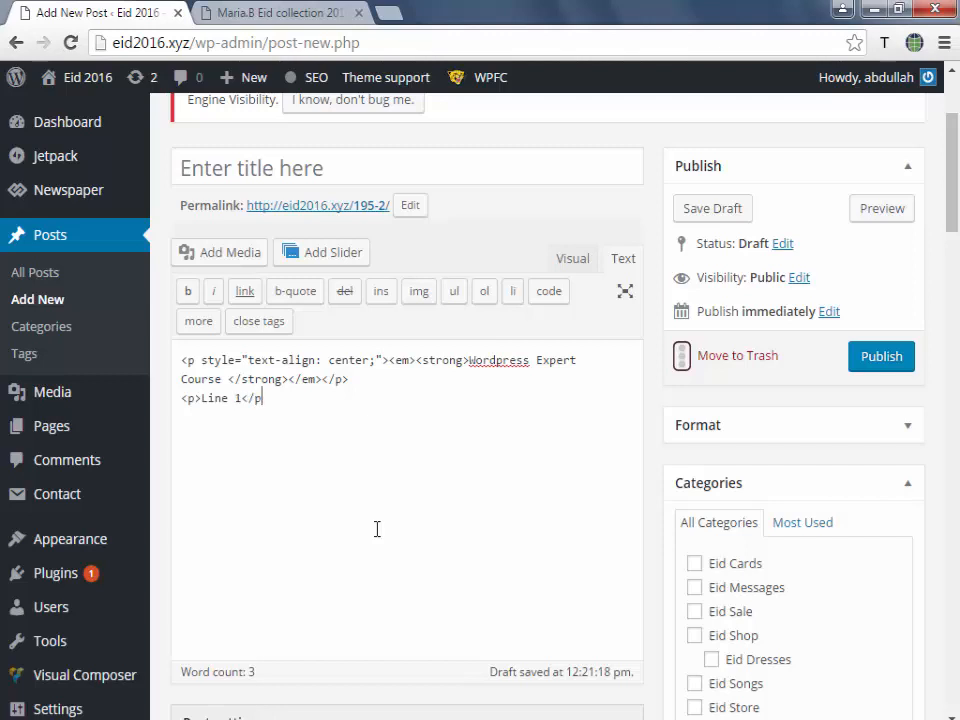
left_click_drag(271, 399, 241, 405)
left_click(203, 399)
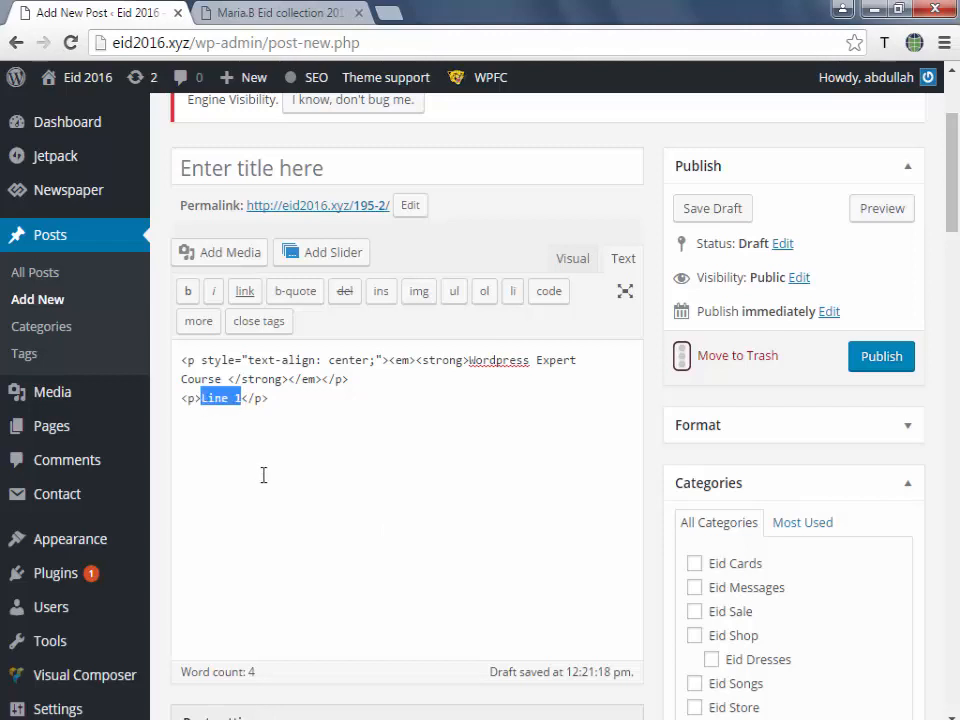
left_click(576, 262)
left_click_drag(238, 477, 193, 475)
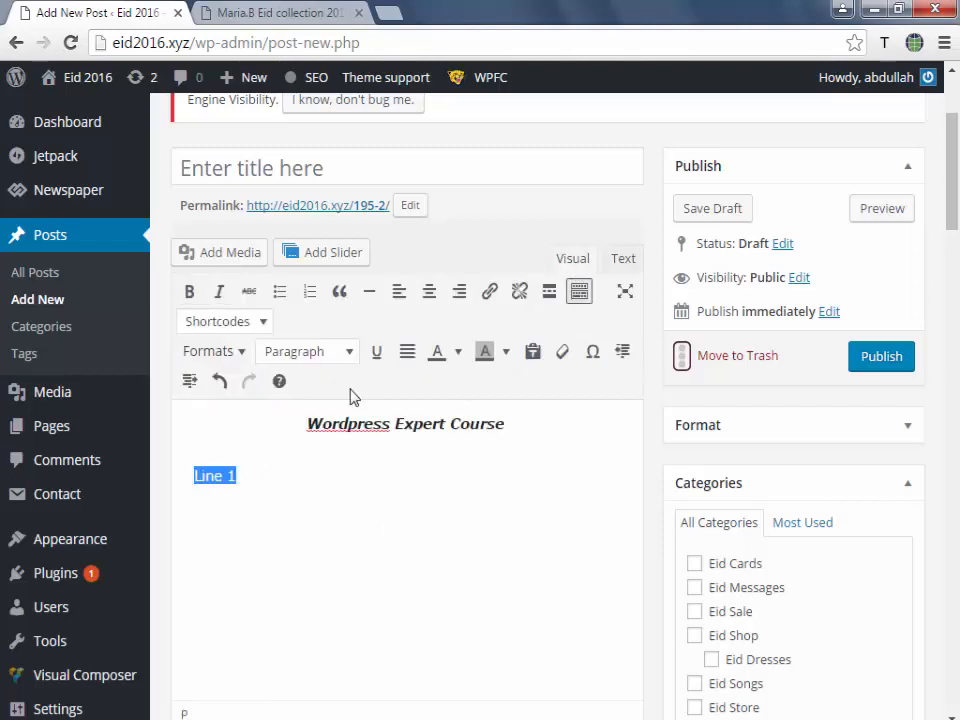
Wrap "Line 1" in <h1> tags in the HTML source and check the heading in Visual mode.
left_click(632, 258)
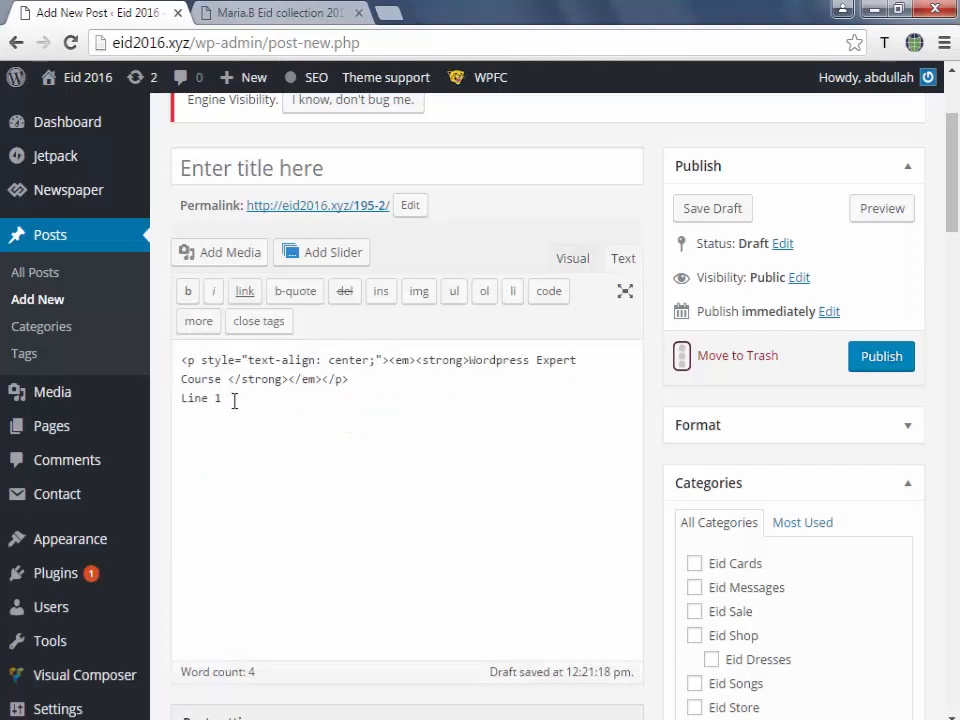
left_click_drag(234, 401, 182, 403)
left_click(240, 405)
type("</h1<h1>")
left_click(570, 262)
left_click_drag(311, 465, 150, 493)
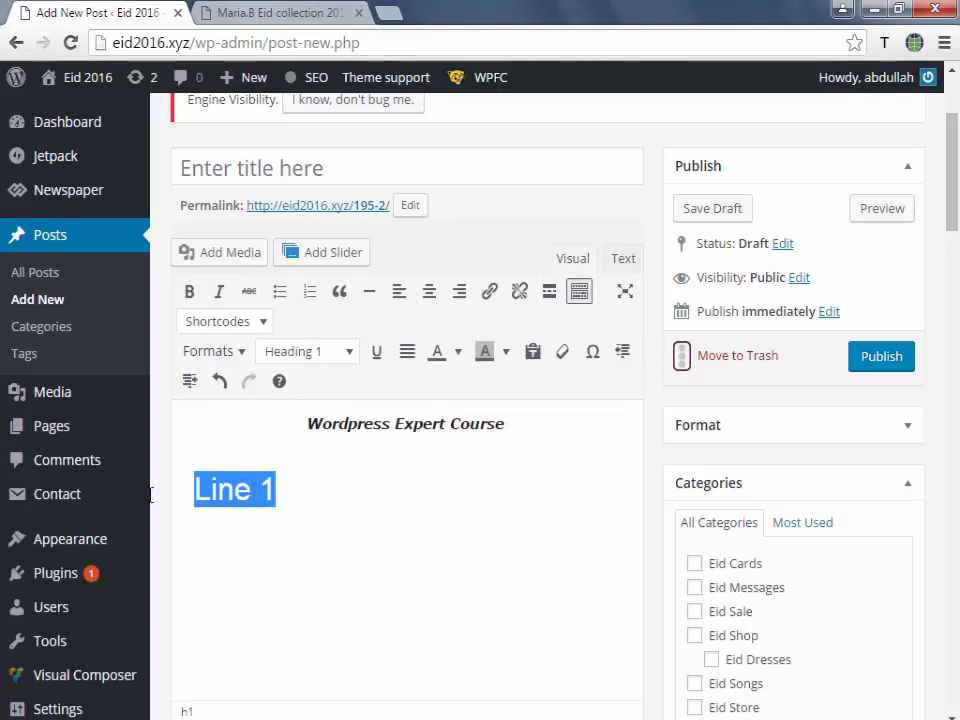
Compare the "Line 1" heading's HTML markup with its Visual rendering.
left_click(628, 262)
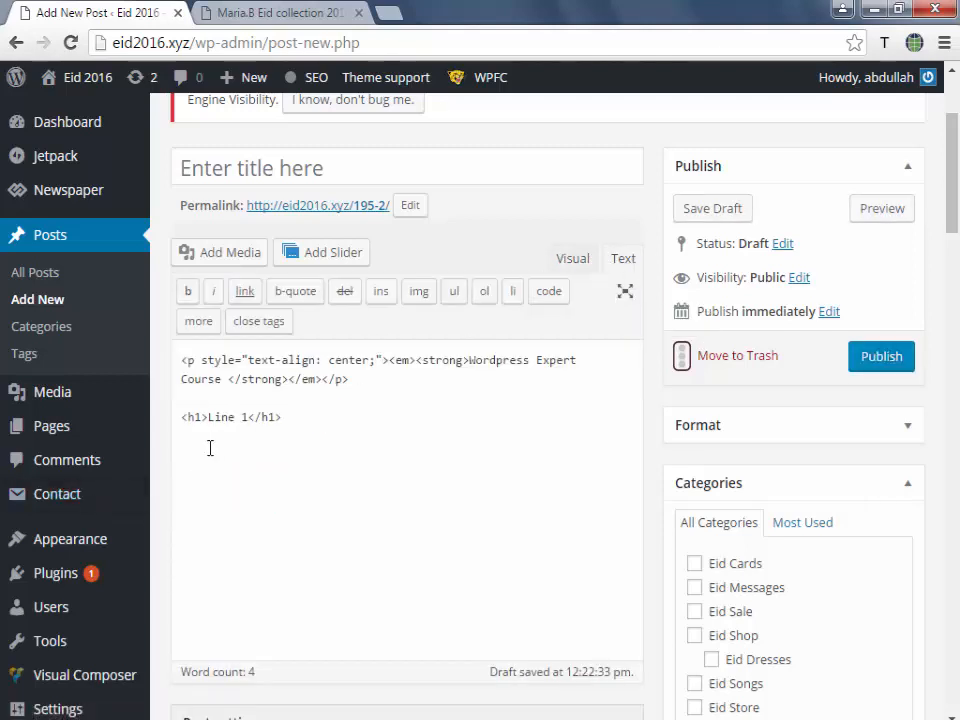
left_click(572, 262)
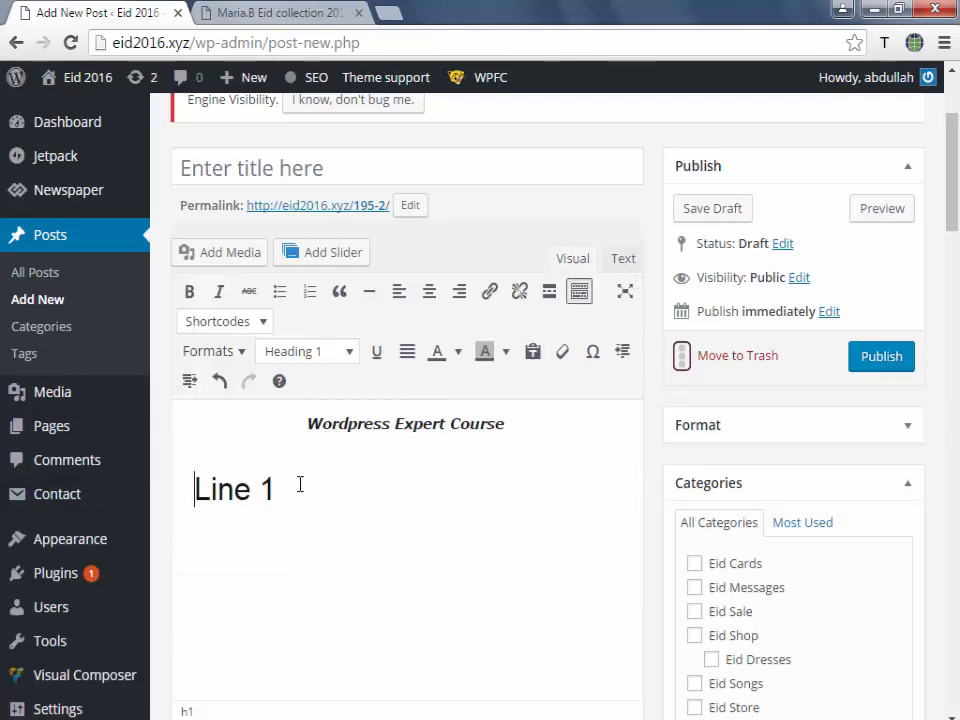
left_click(628, 262)
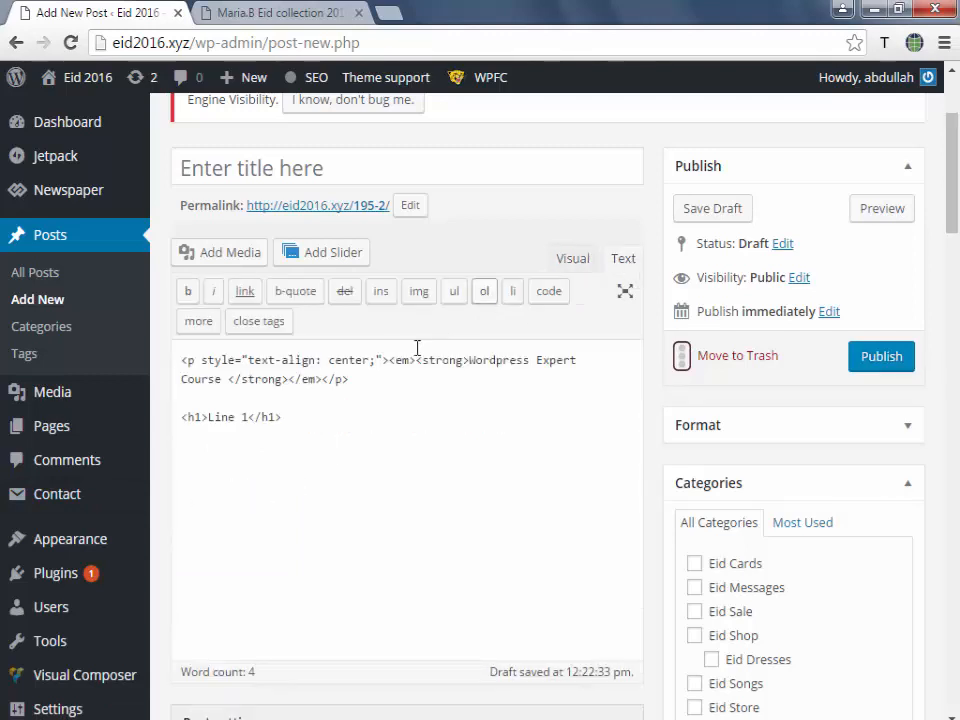
left_click(574, 259)
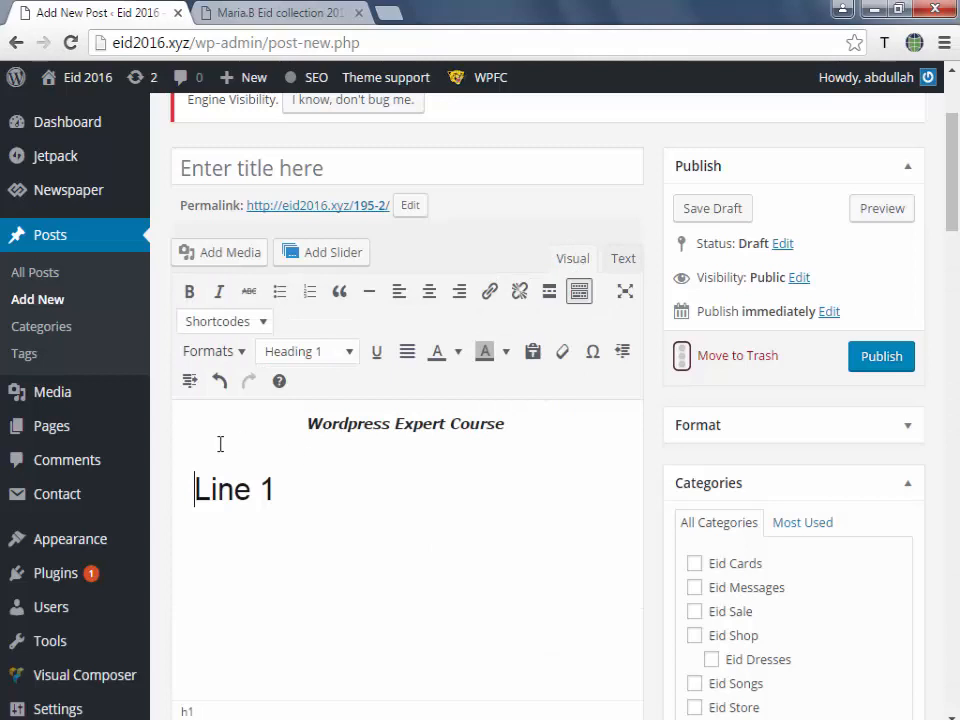
Change the format of "Line 1" to Heading 2.
key("End")
key("shift+Home")
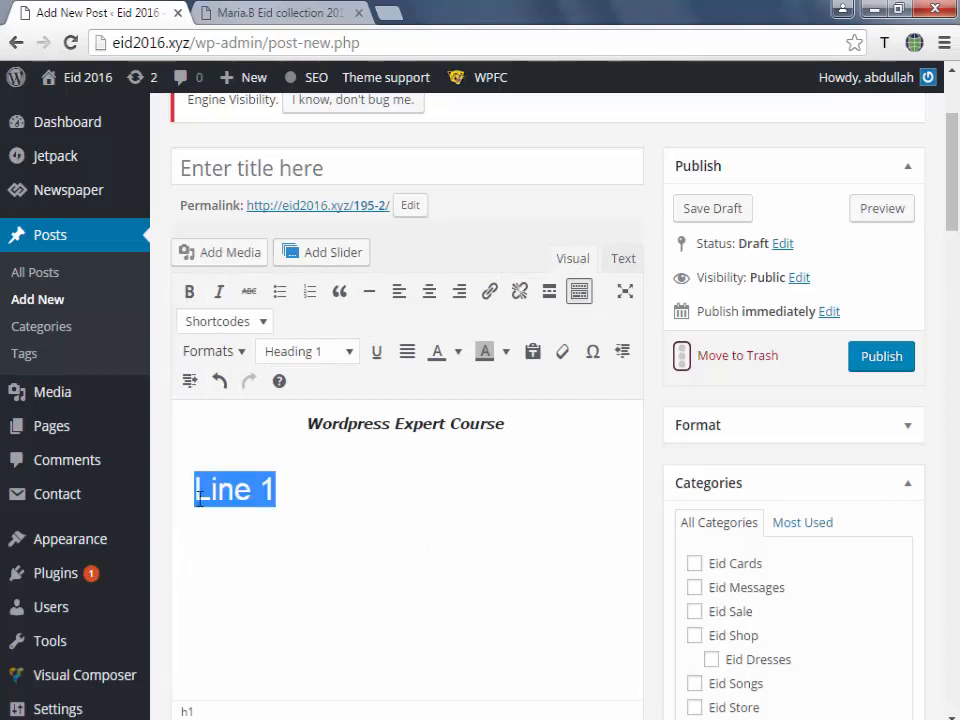
left_click(322, 351)
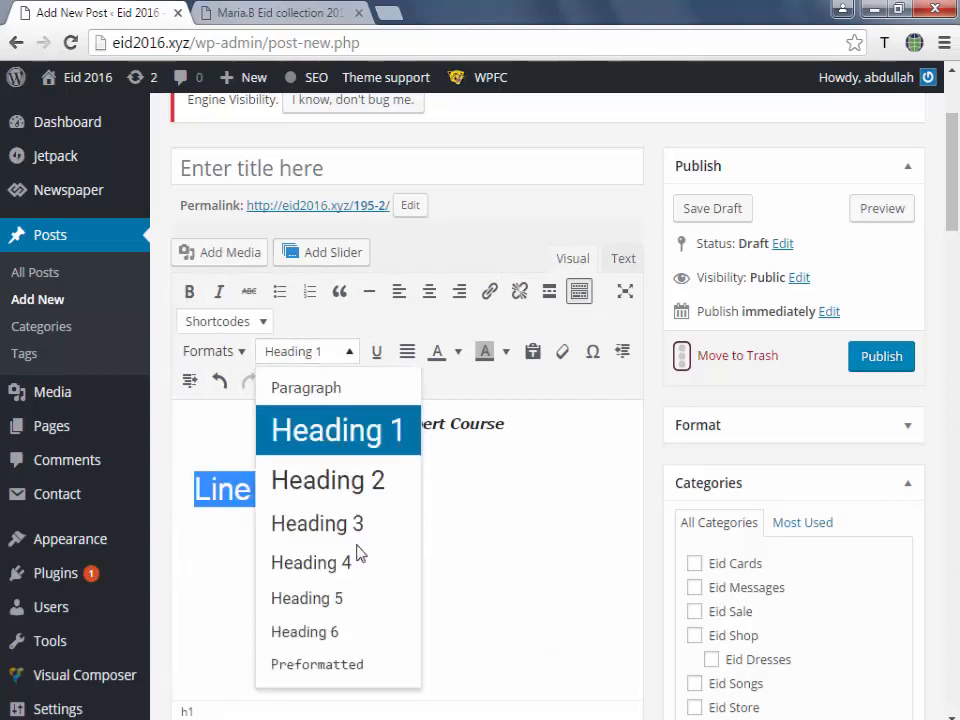
left_click(333, 482)
left_click(246, 490)
Change the format of "Line 1" to Heading 5 and check its tags in the HTML source.
key("End")
key("shift+Home")
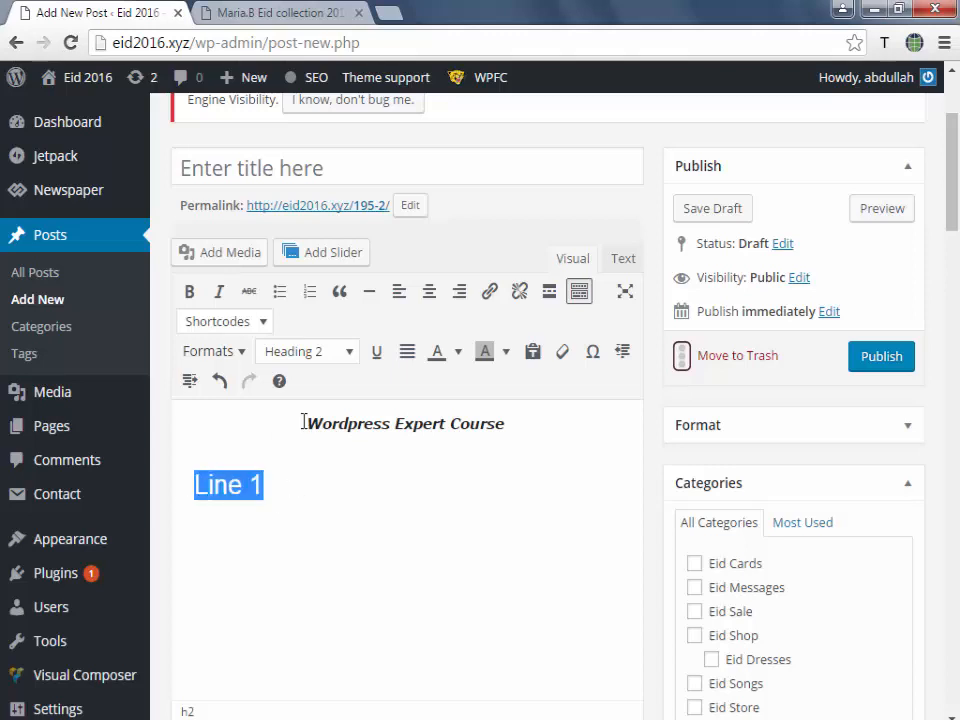
left_click(331, 362)
left_click(332, 596)
left_click(261, 529)
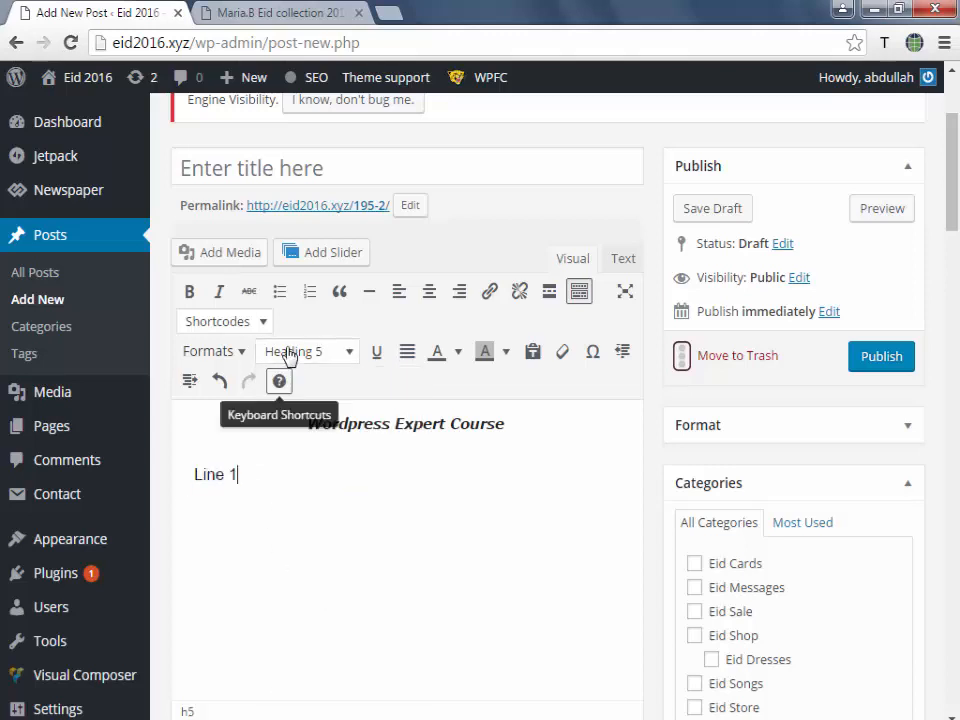
left_click_drag(248, 484, 152, 484)
left_click(276, 474)
left_click(626, 259)
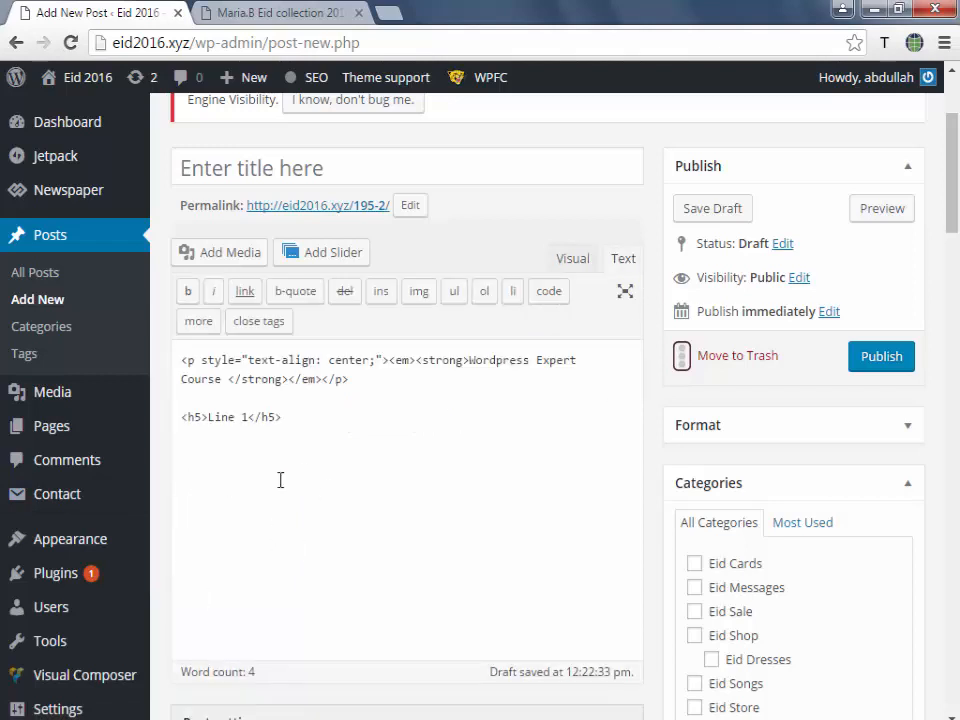
Insert a horizontal line above "Line 1" in Visual mode and view its tag in the HTML source.
left_click(572, 260)
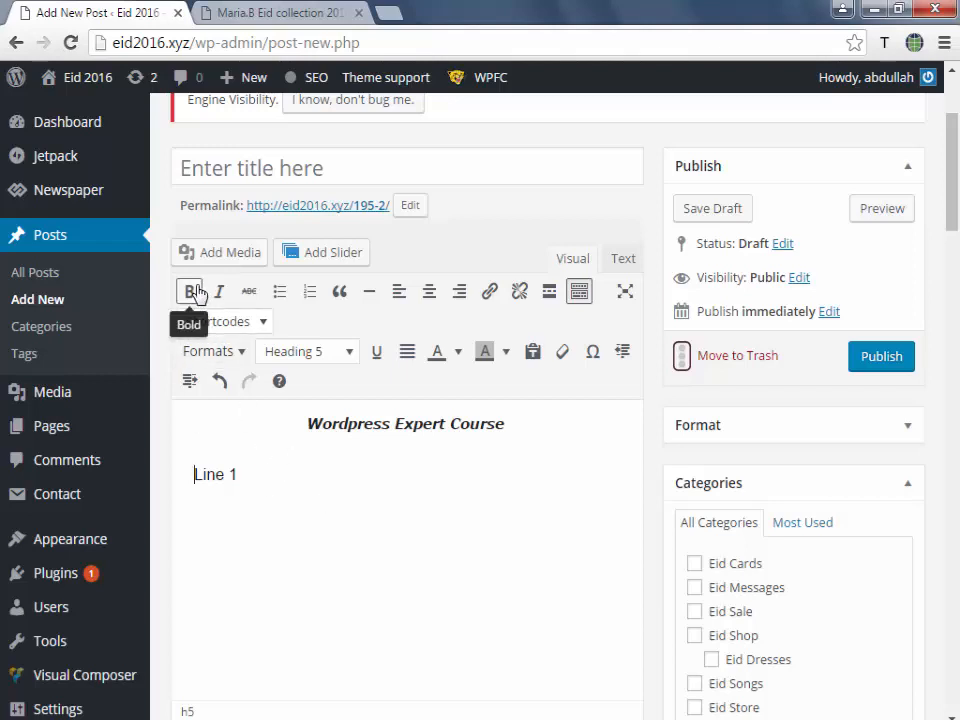
left_click(369, 292)
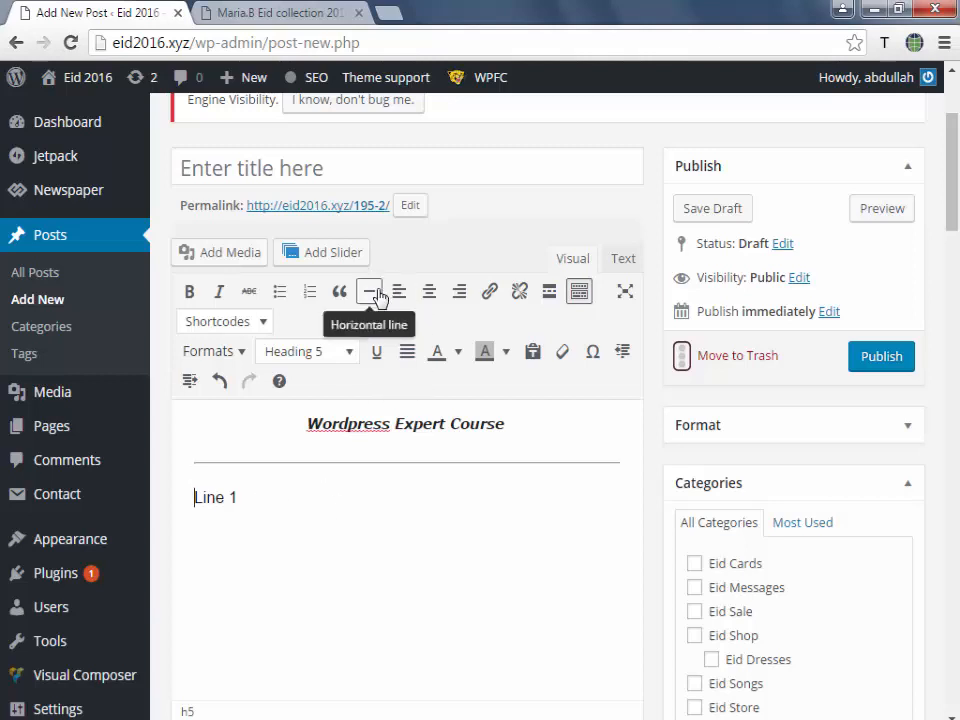
left_click(620, 259)
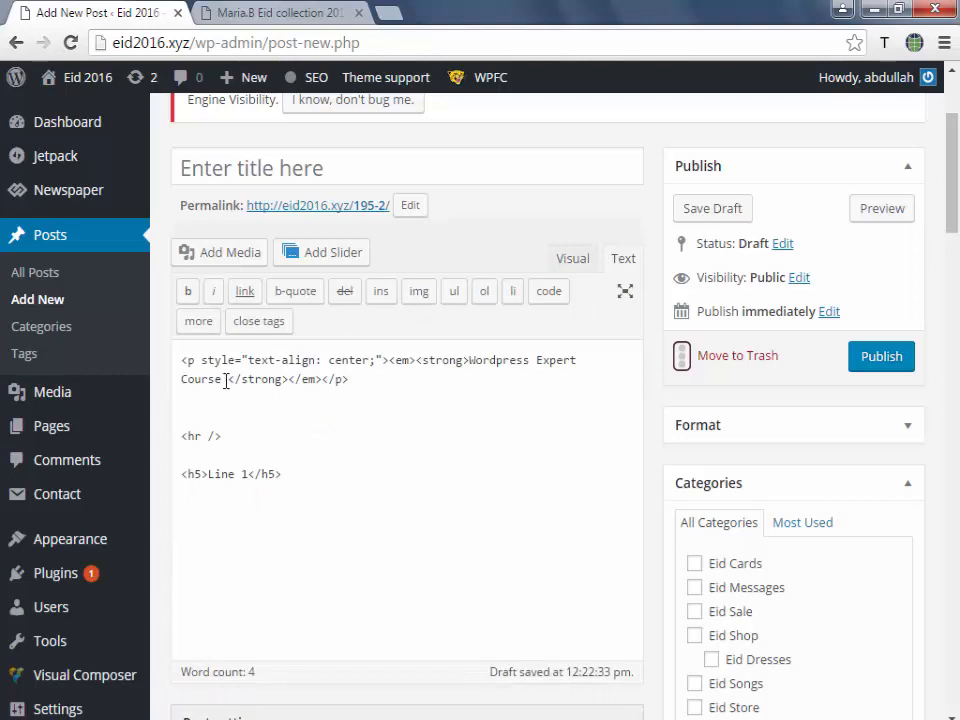
left_click(565, 259)
left_click(360, 499)
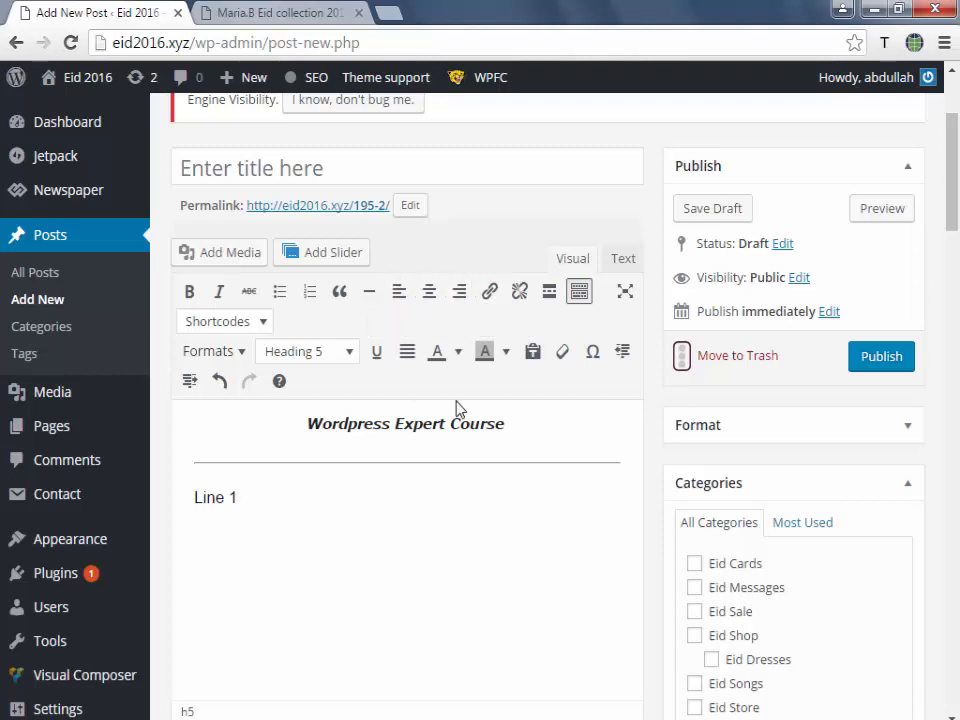
left_click_drag(245, 497, 197, 493)
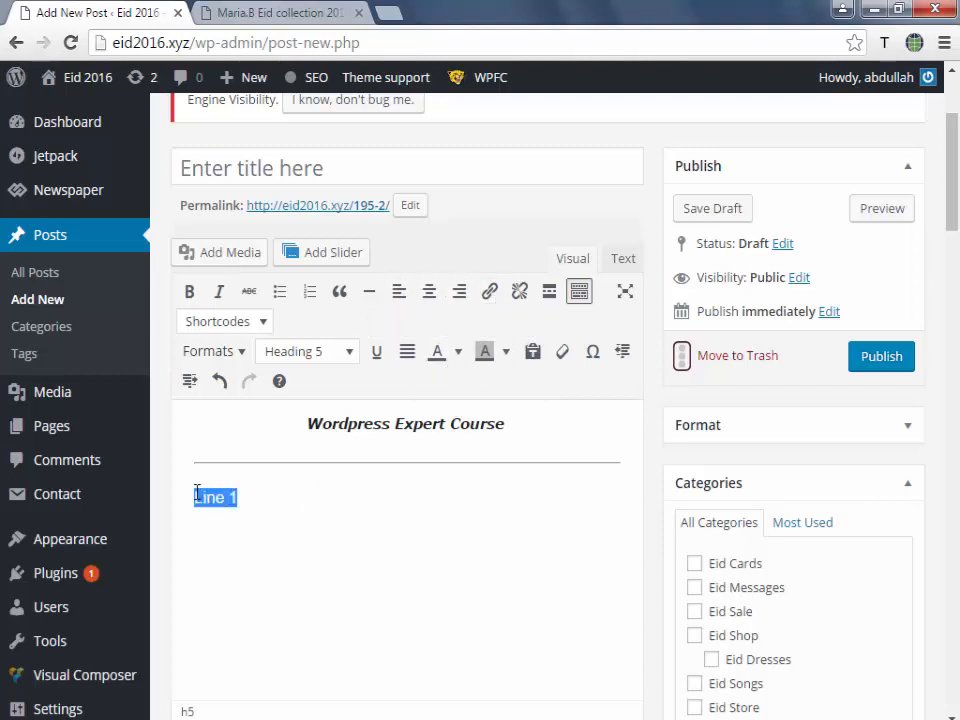
left_click(488, 296)
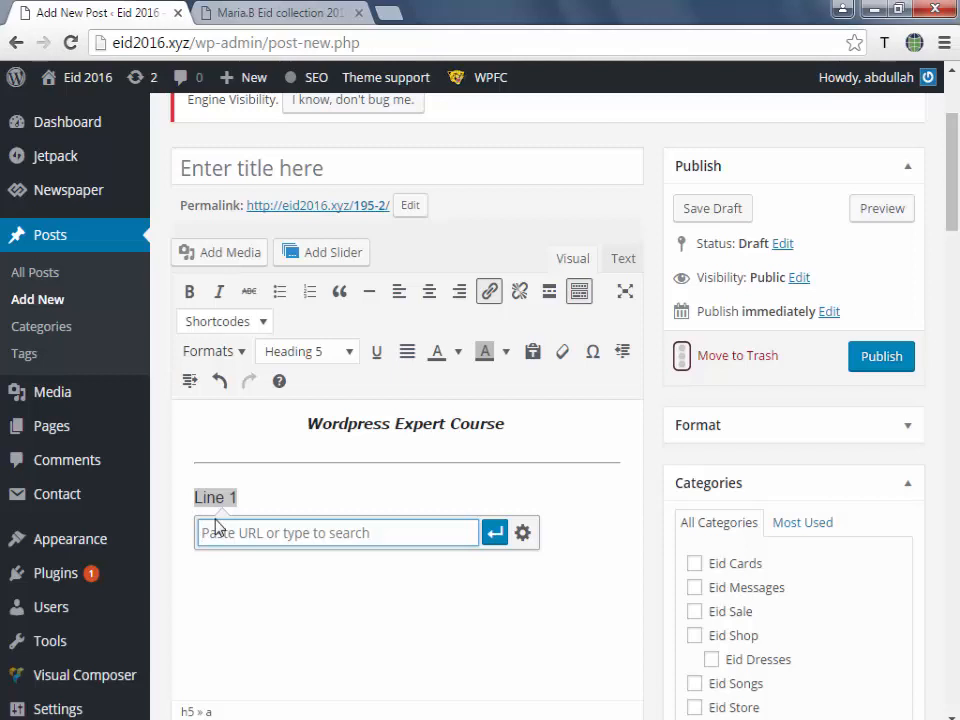
type("http:")
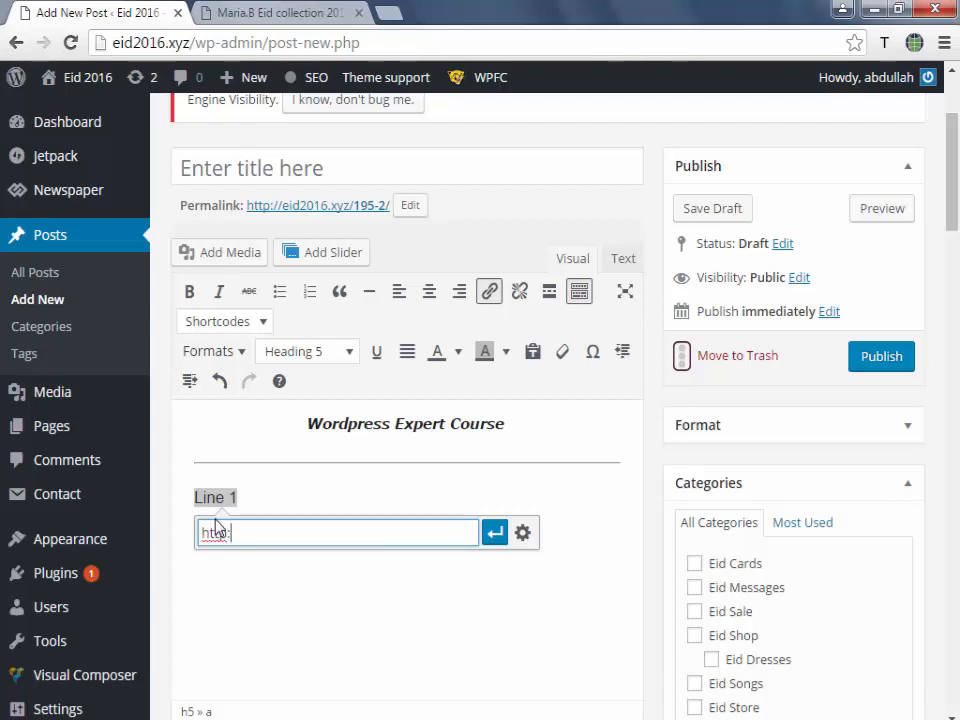
type("//google.com/")
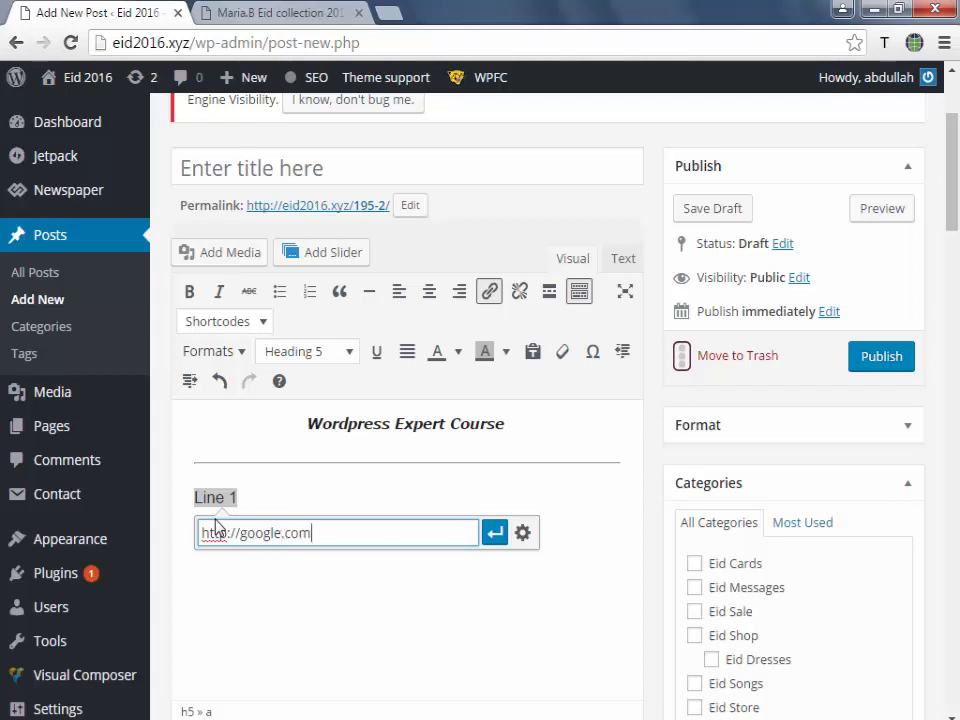
left_click(494, 532)
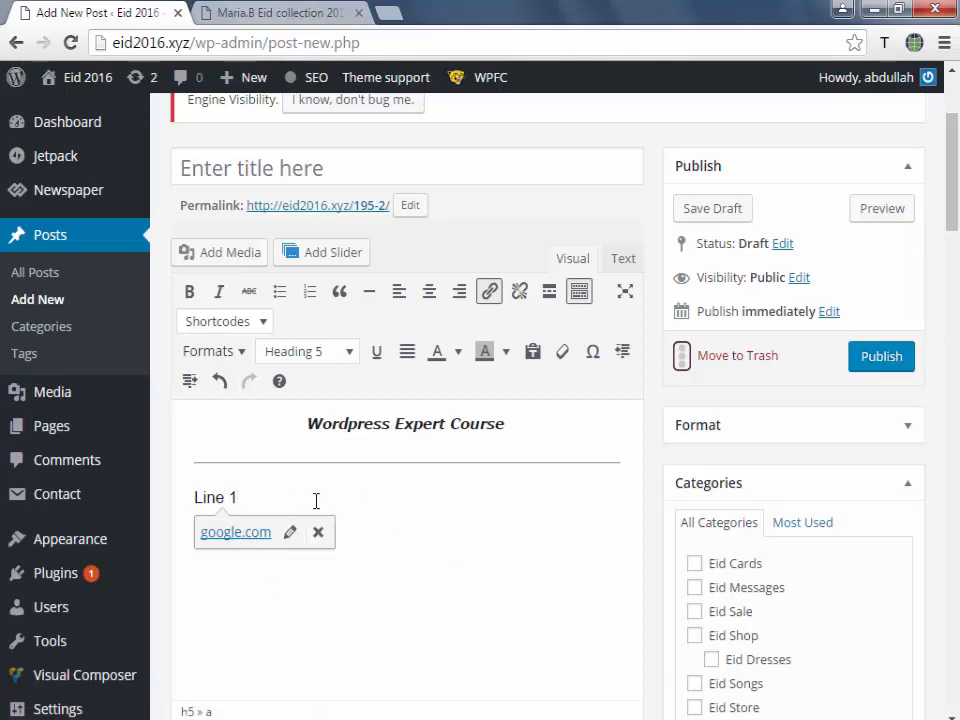
Examine the published Maria.B post, follow its "1st Post" link as an example, and return to the new post's editor.
left_click(249, 12)
scroll(286, 506, "down", 1)
scroll(286, 506, "up", 4)
scroll(272, 478, "down", 1)
scroll(274, 482, "up", 3)
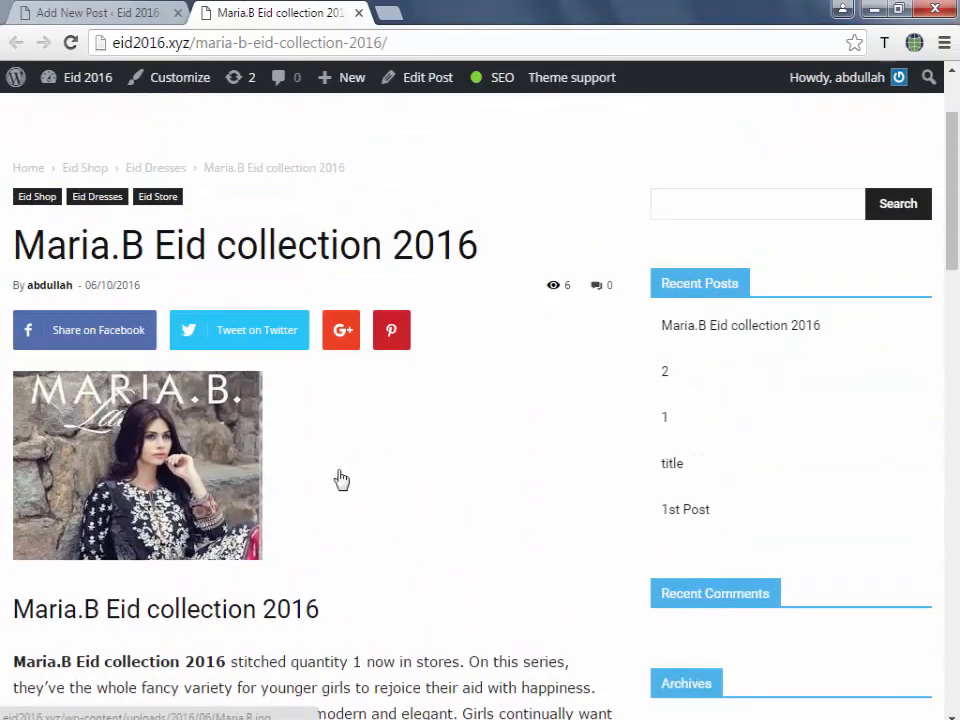
scroll(300, 470, "down", 2)
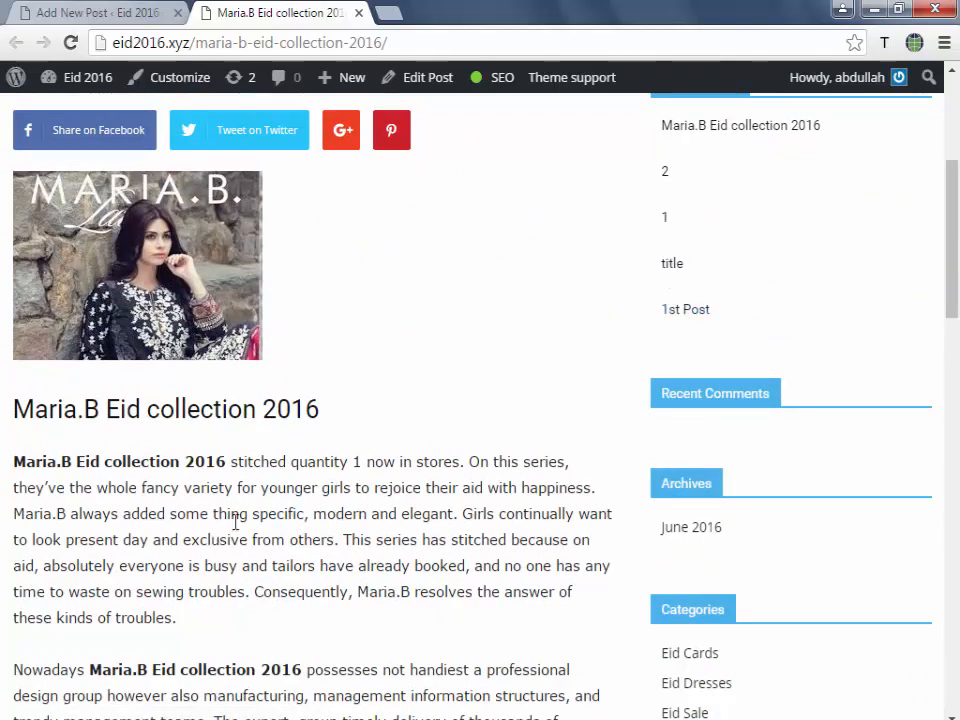
left_click(704, 316)
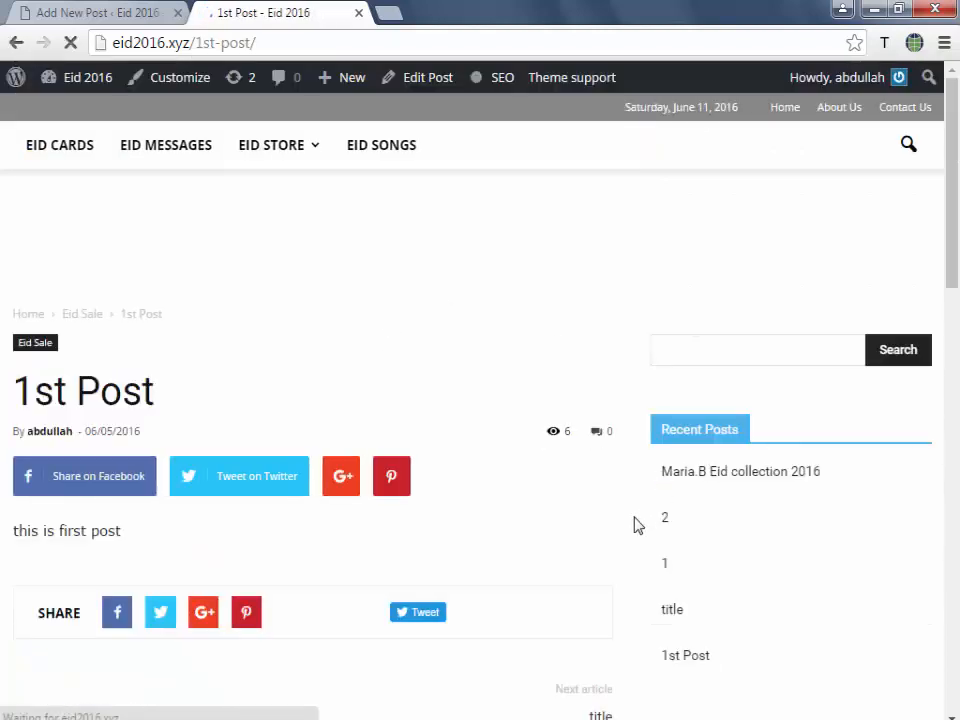
scroll(645, 560, "down", 2)
left_click(15, 43)
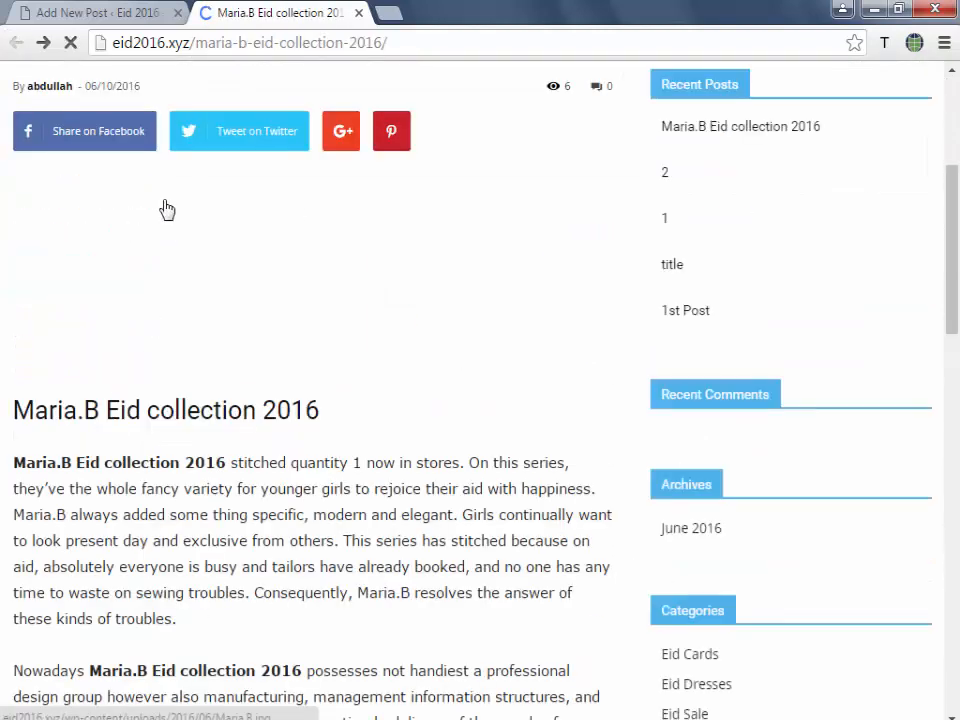
left_click(145, 12)
Select the linked "Line 1" text and locate the commands for removing a link and inserting a Read More tag.
scroll(375, 565, "down", 2)
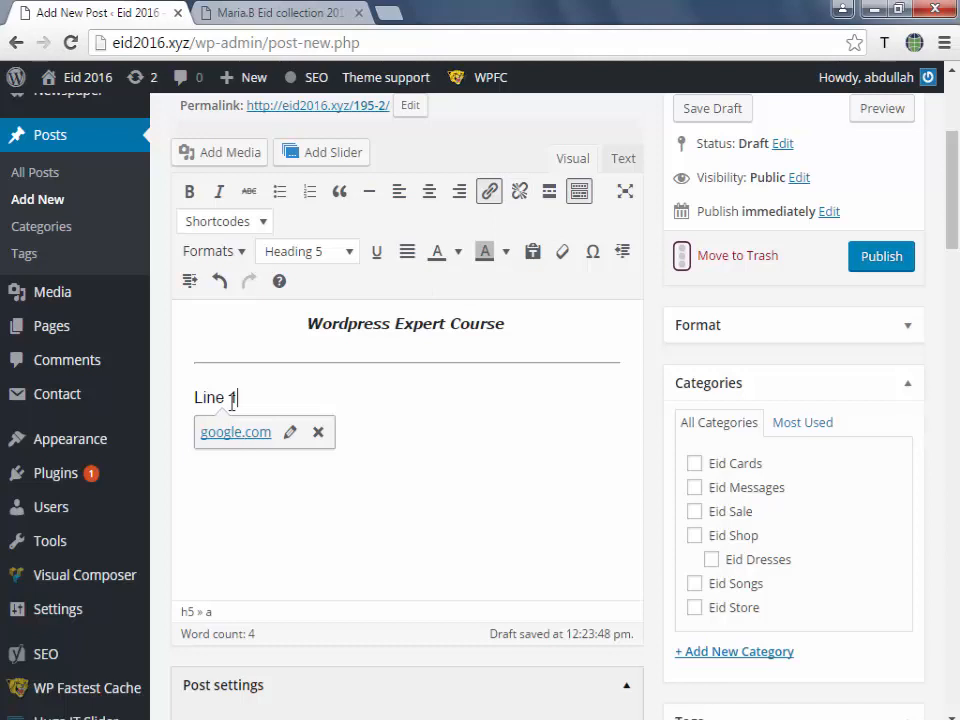
left_click_drag(233, 400, 193, 398)
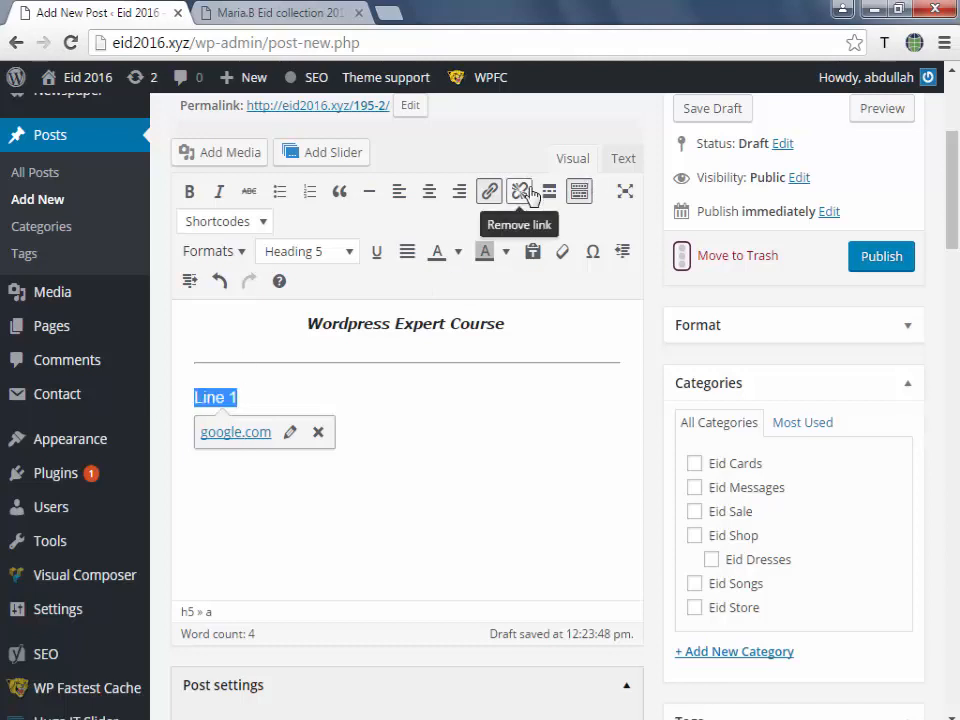
left_click(255, 397)
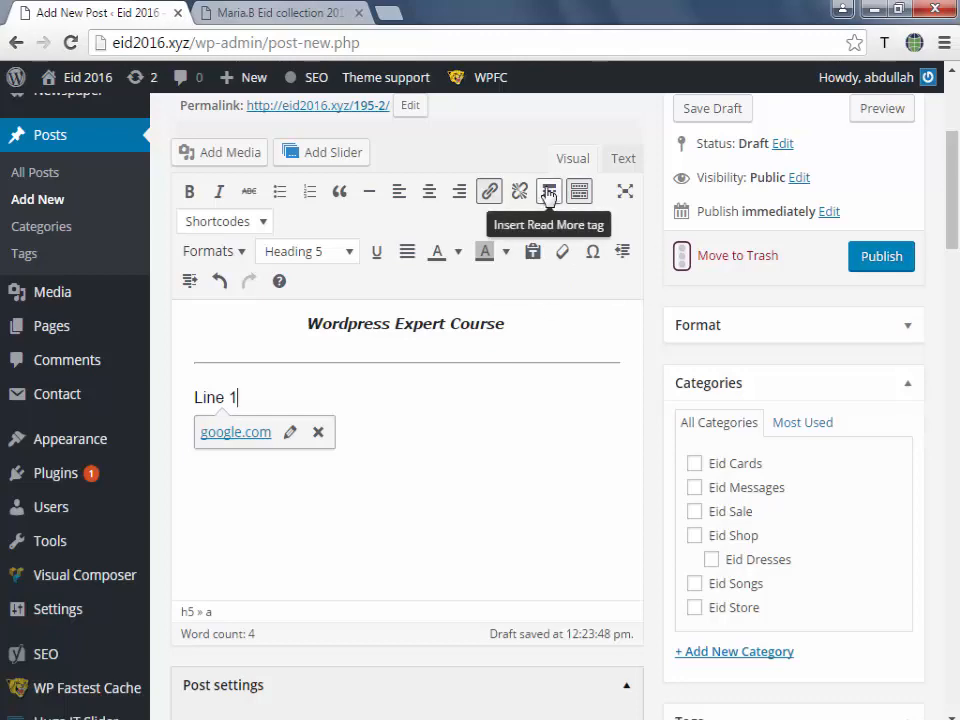
Examine the Maria.B post's excerpt in the site home page's Recent Post section.
left_click(238, 10)
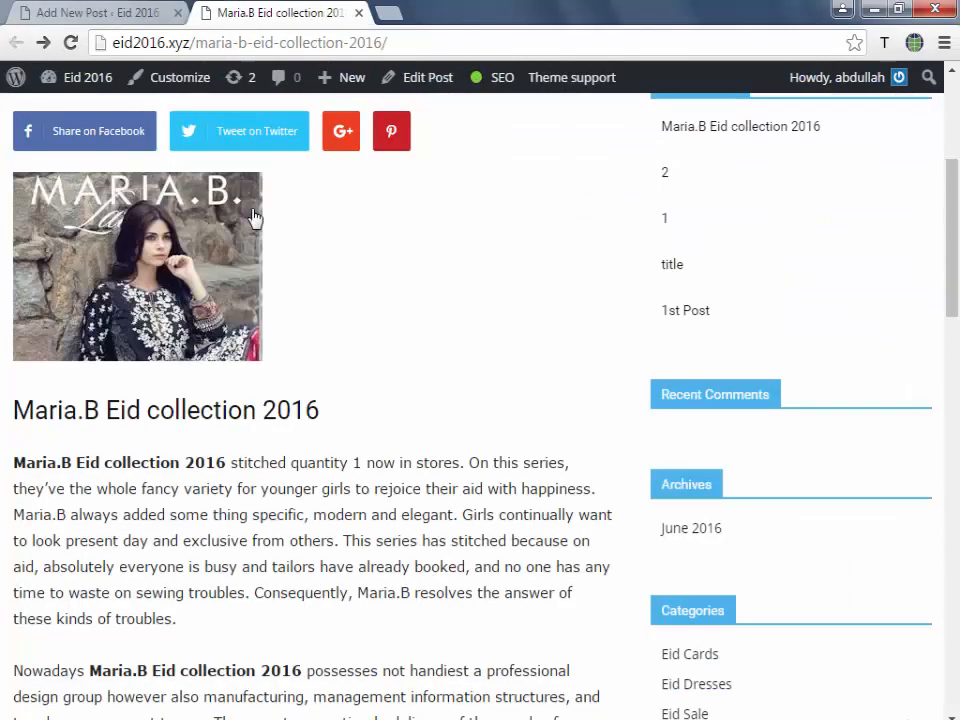
scroll(324, 338, "up", 4)
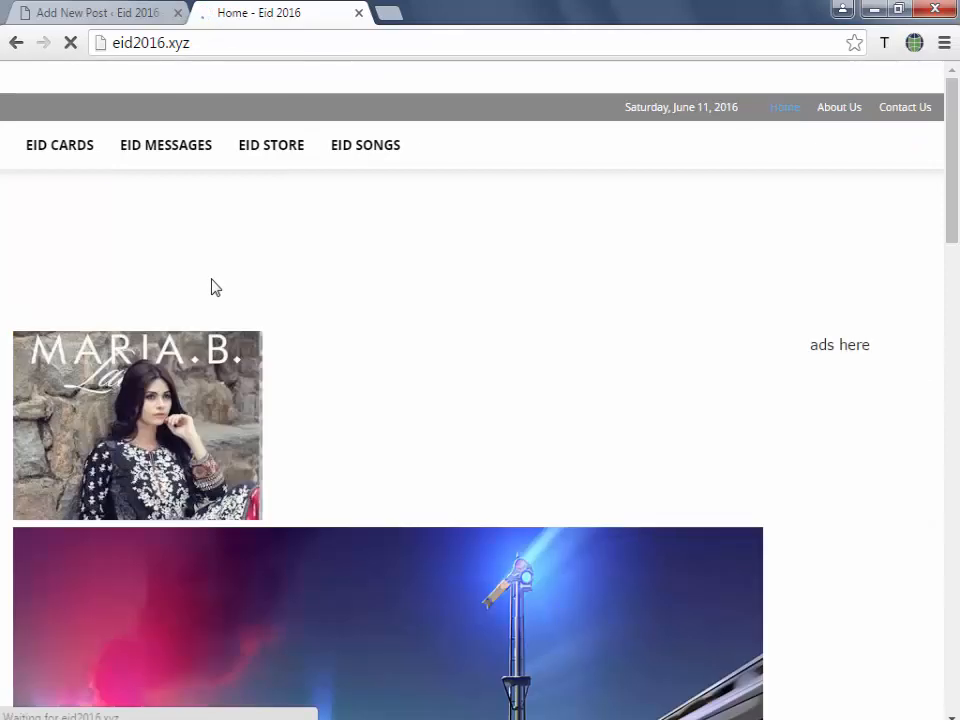
scroll(212, 288, "down", 5)
scroll(212, 288, "down", 4)
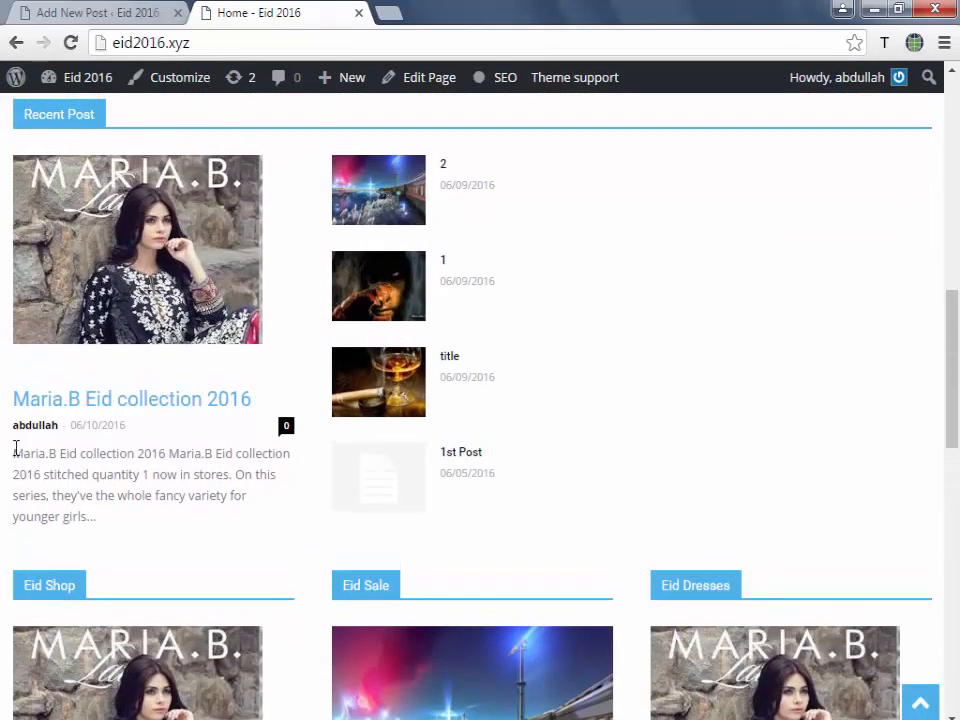
left_click_drag(15, 454, 93, 423)
scroll(88, 521, "down", 1)
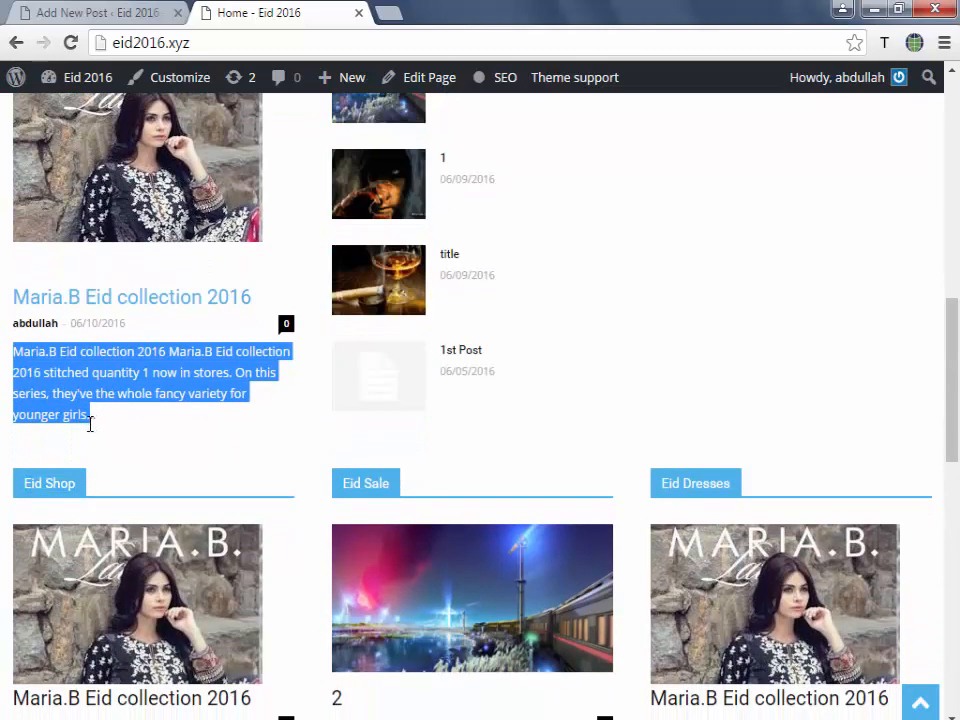
scroll(60, 414, "up", 1)
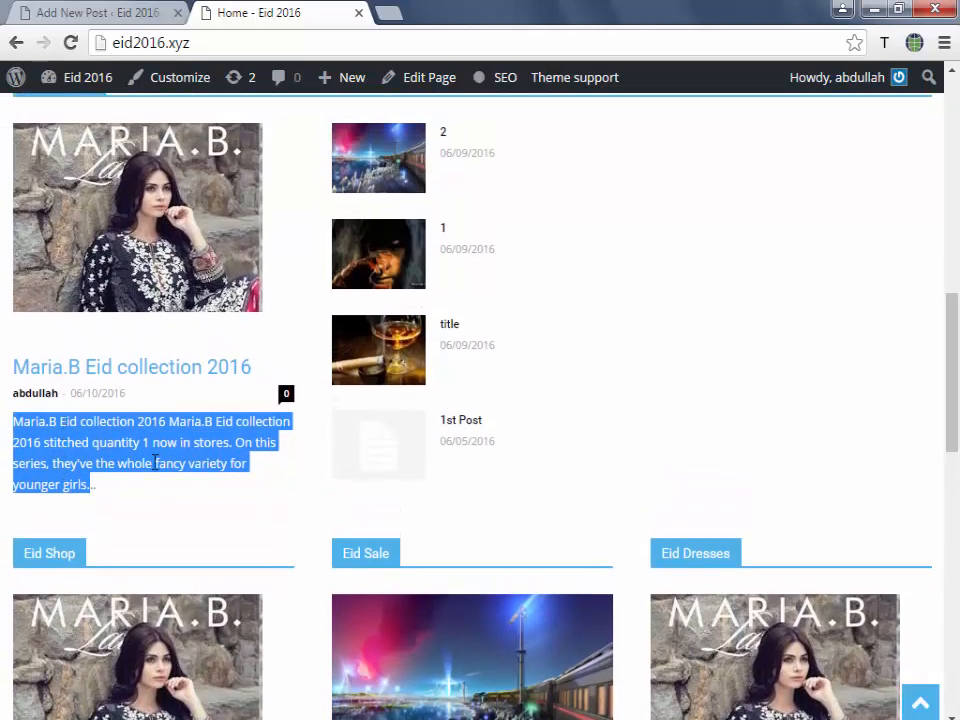
left_click(240, 446)
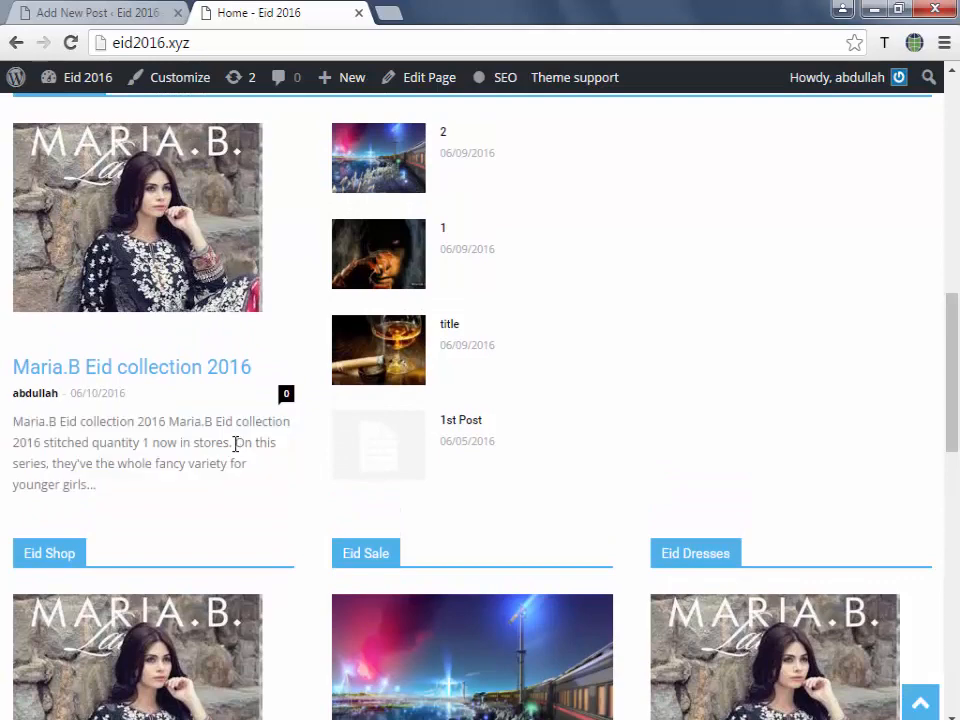
scroll(236, 444, "up", 1)
left_click(143, 10)
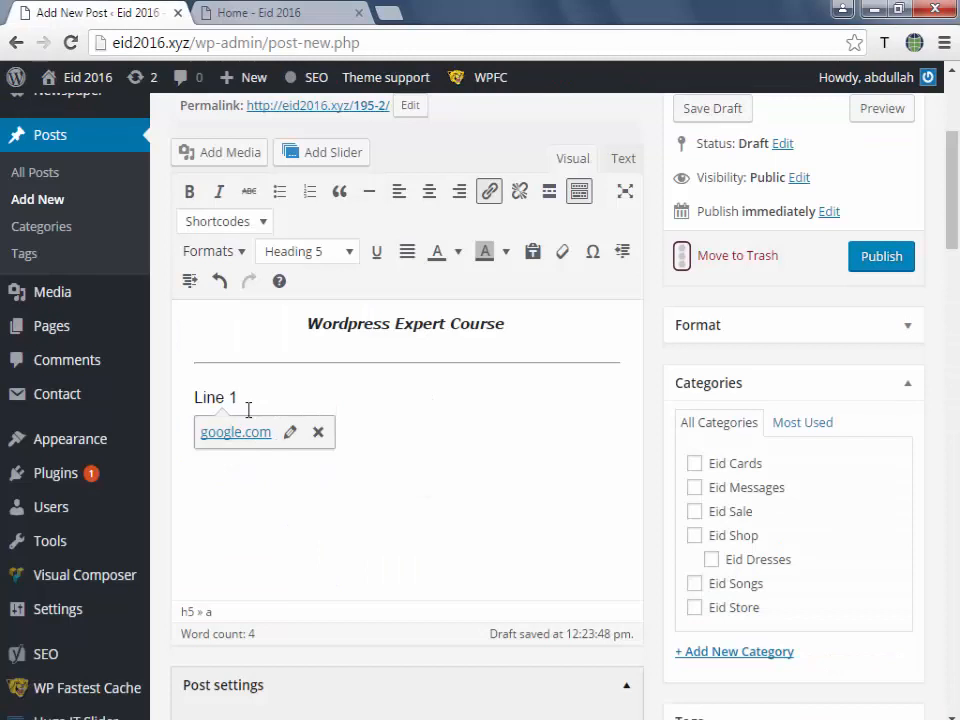
Insert a Read More tag after "Line 1" in the post body.
left_click_drag(244, 397, 199, 394)
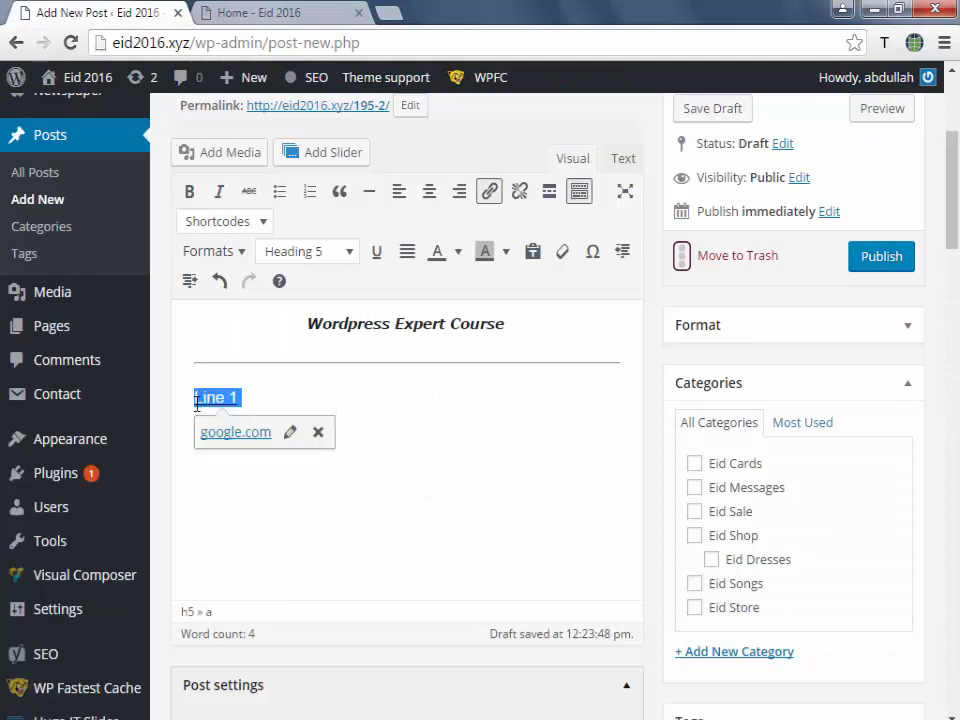
left_click(273, 394)
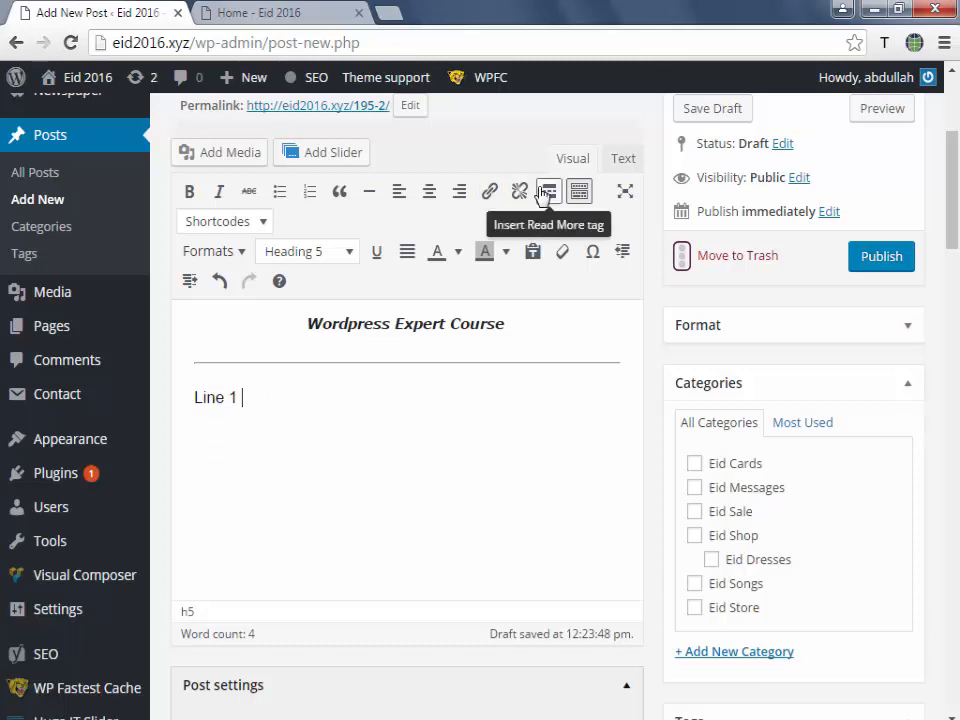
left_click(547, 192)
left_click(396, 436)
left_click(260, 400)
left_click(310, 481)
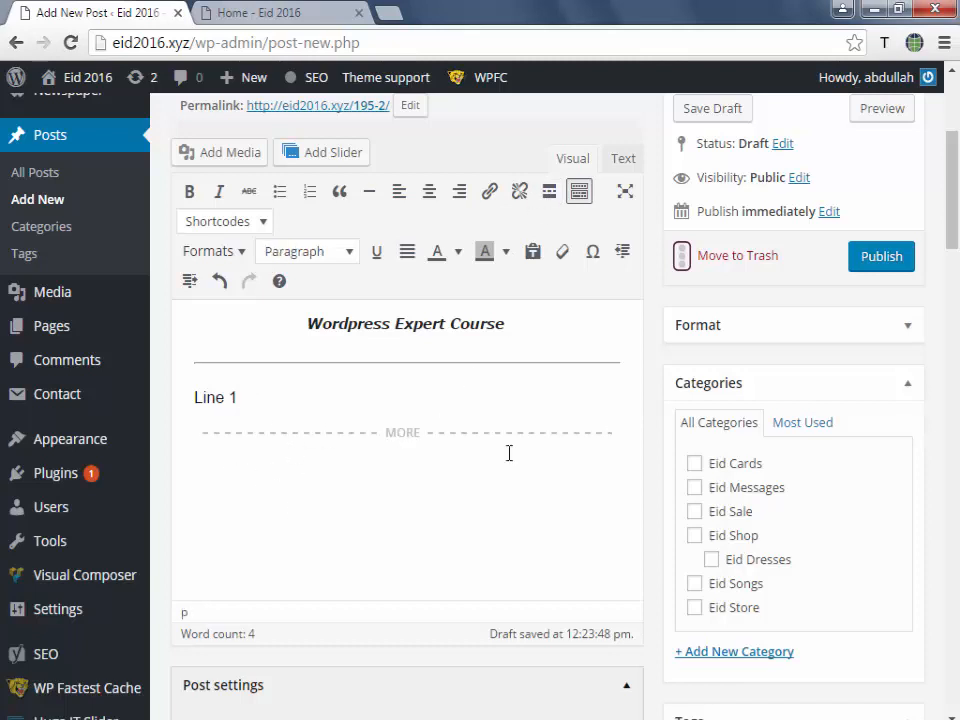
Check where the Maria.B excerpt is cut off on the home page, and return to the post editor.
left_click(245, 14)
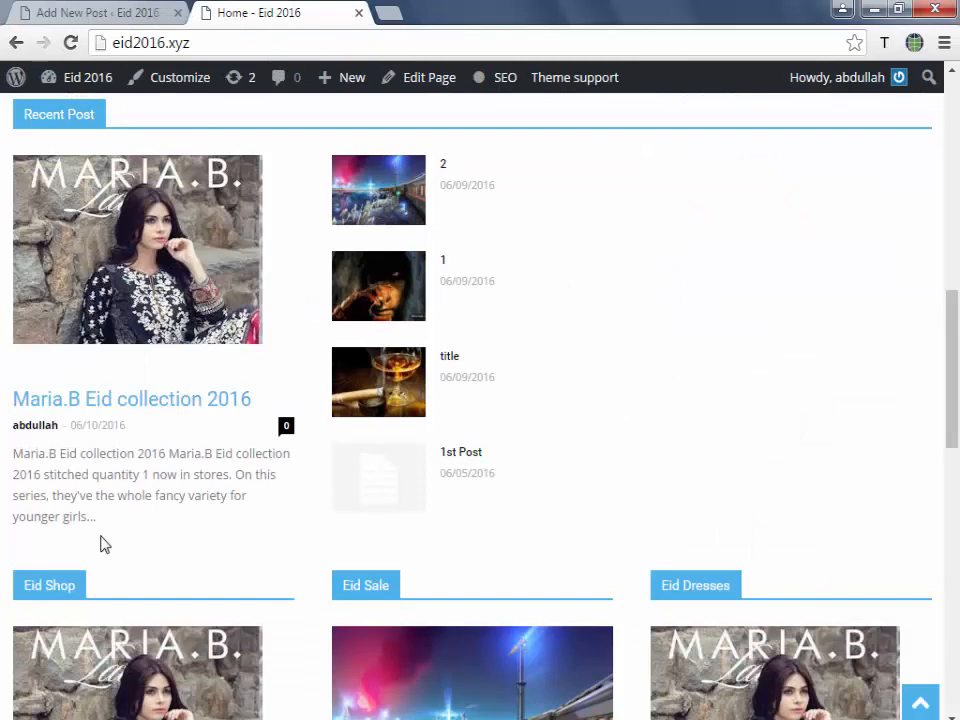
left_click_drag(96, 520, 91, 430)
scroll(88, 523, "down", 1)
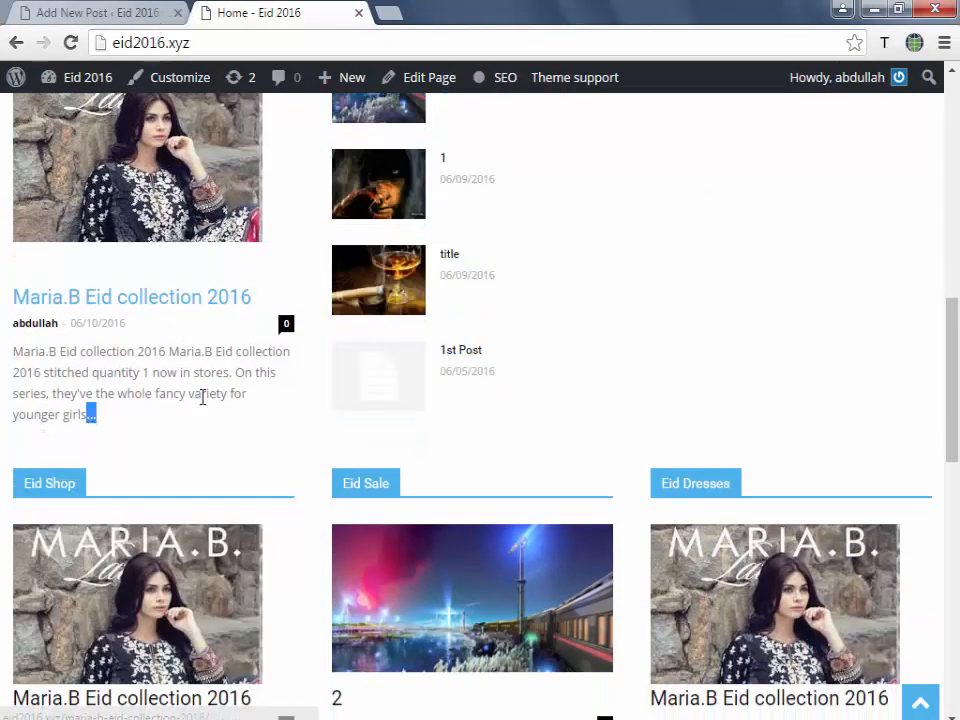
scroll(221, 403, "up", 1)
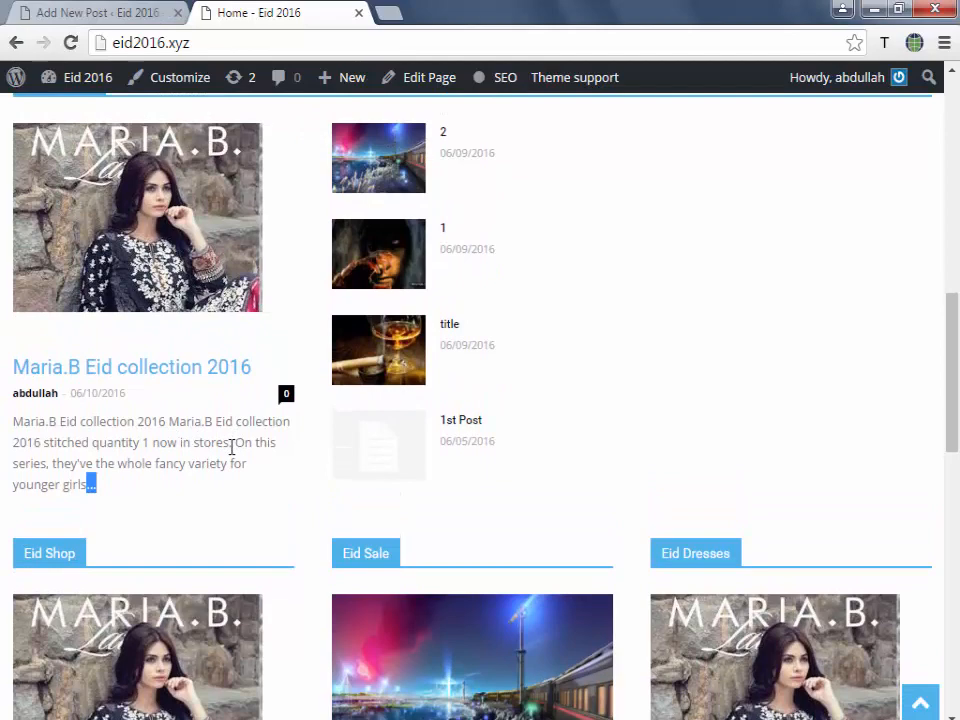
scroll(231, 447, "up", 1)
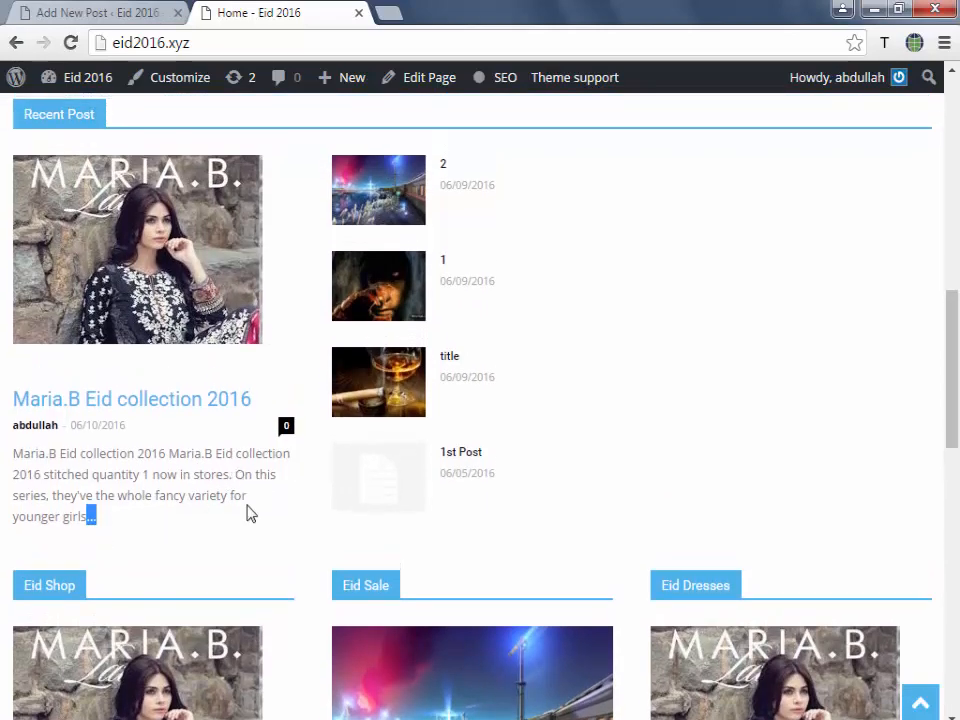
scroll(248, 503, "down", 1)
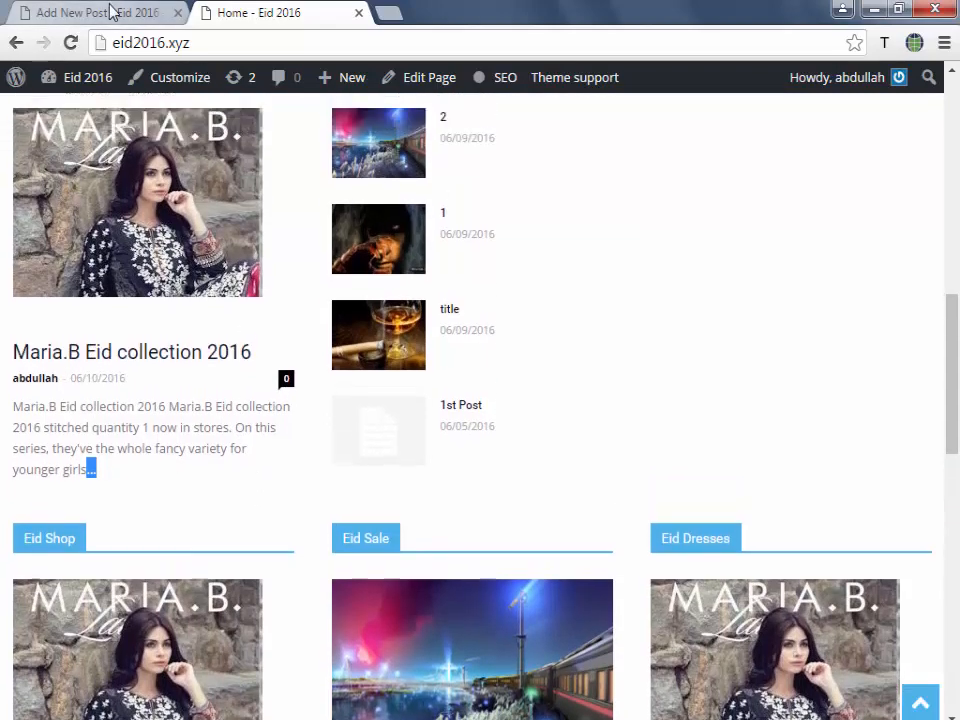
left_click(111, 11)
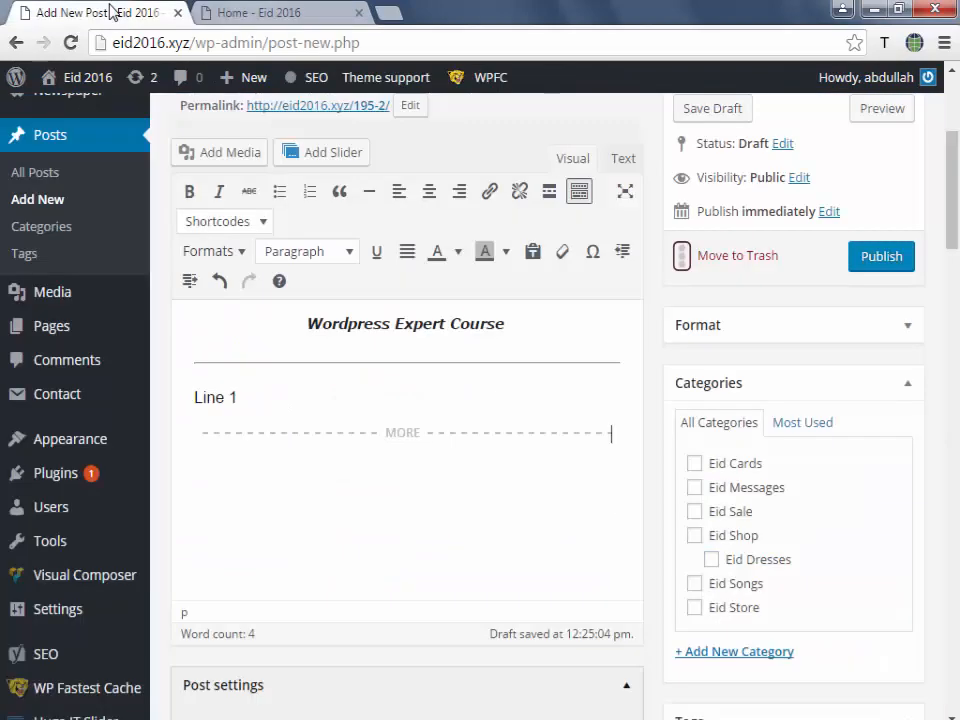
Review the editor's available shortcodes and text formats, including text padding and quotes, without applying any.
left_click(511, 470)
left_click(233, 222)
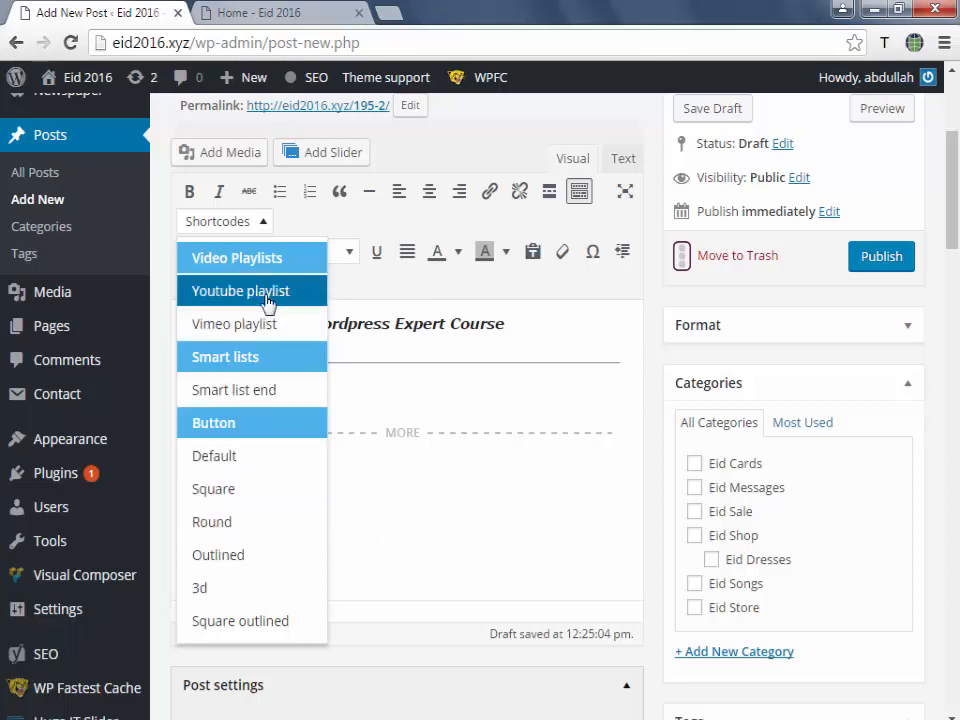
left_click(406, 508)
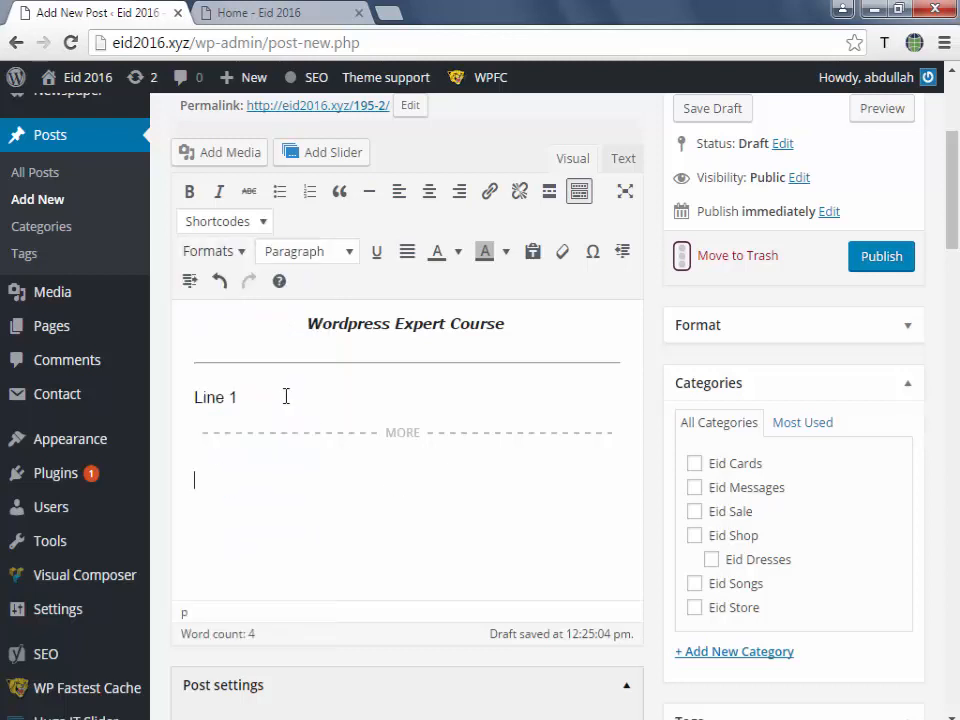
left_click(237, 254)
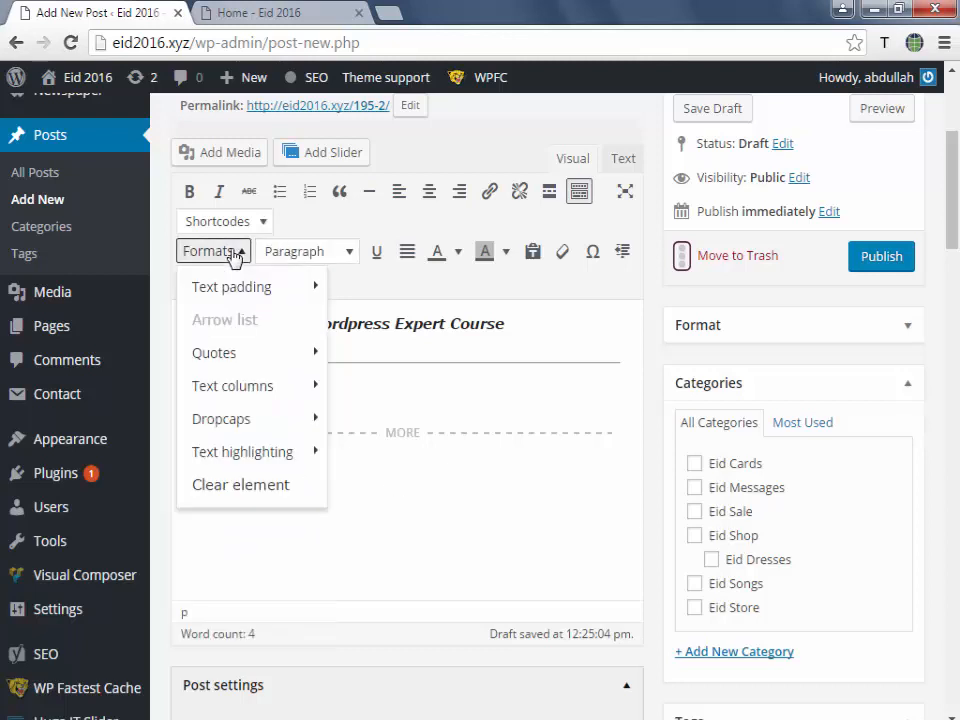
mouse_move(235, 305)
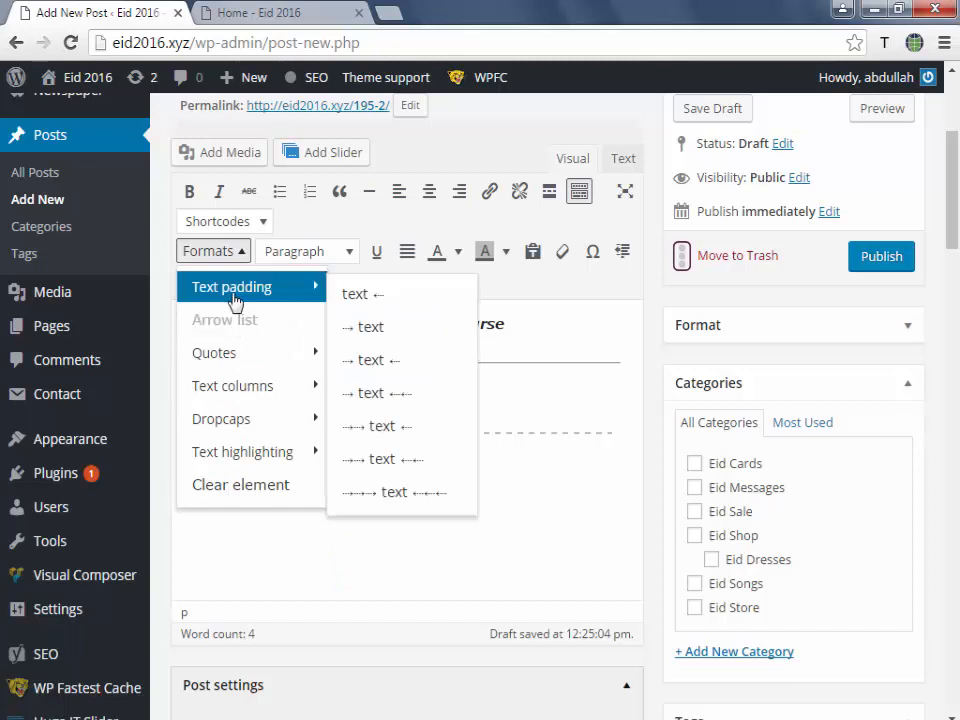
mouse_move(225, 364)
left_click(217, 543)
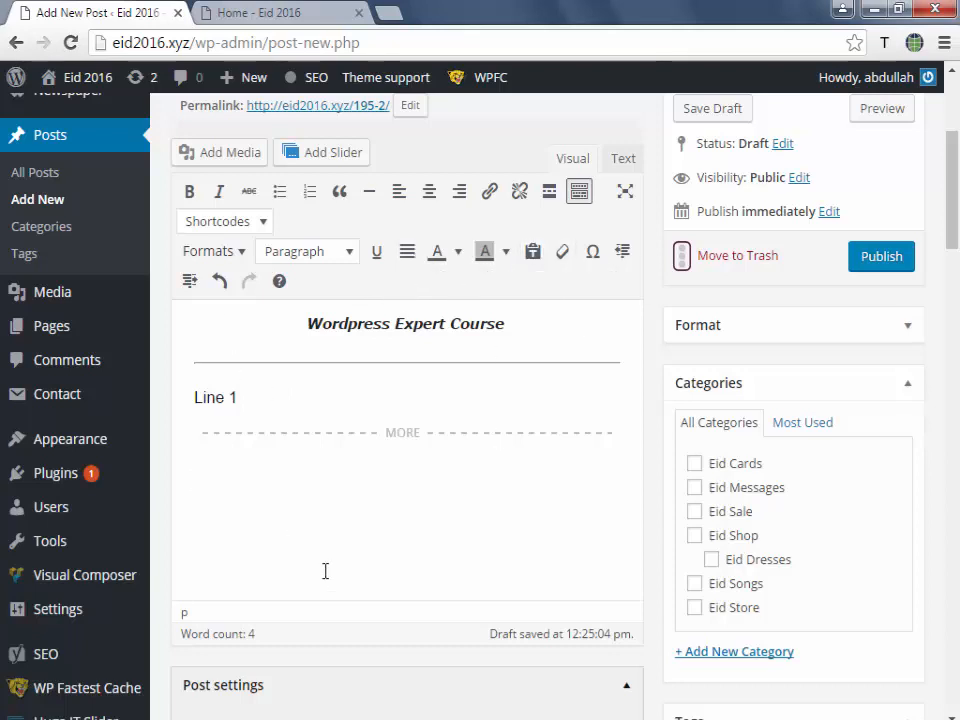
scroll(664, 433, "down", 1)
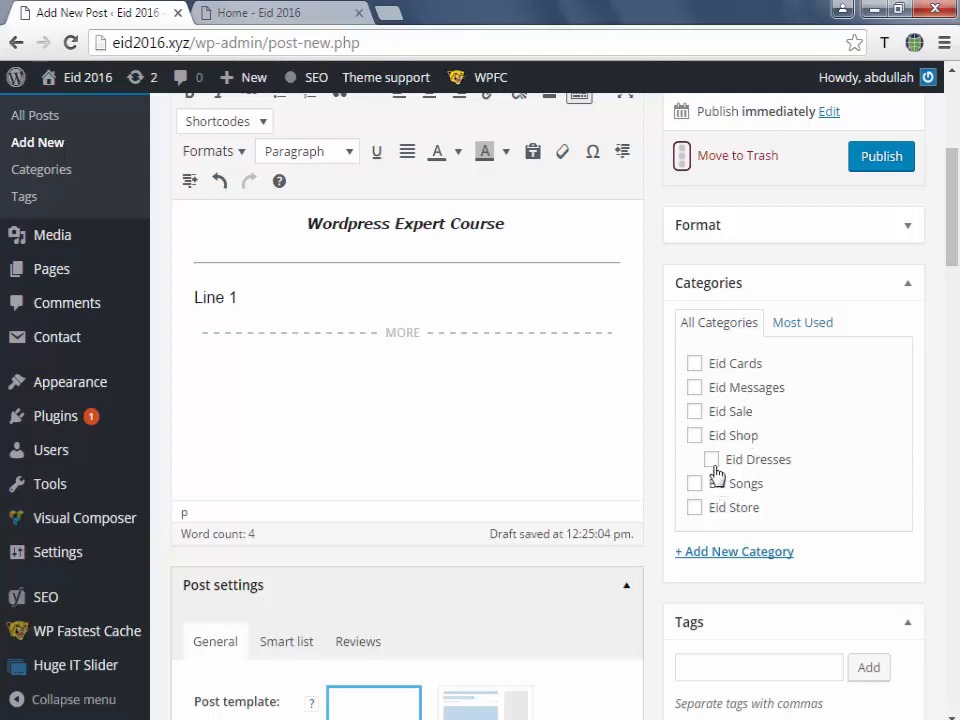
Assign the post to the Eid Shop category, and review the available post templates before collapsing the Post settings section.
scroll(646, 417, "down", 1)
scroll(646, 417, "down", 2)
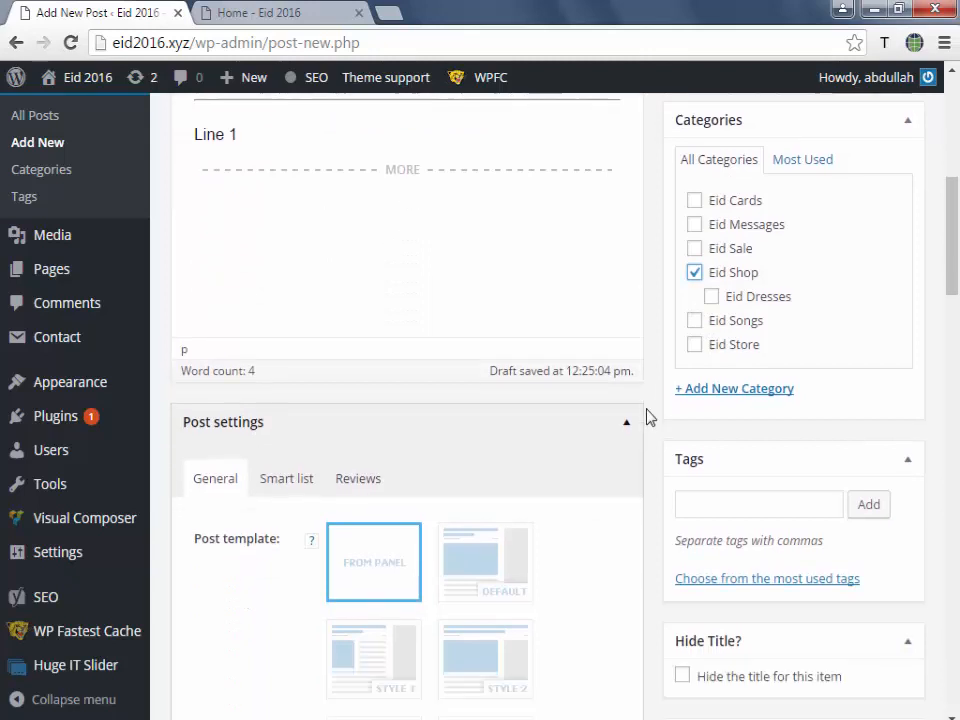
left_click(627, 289)
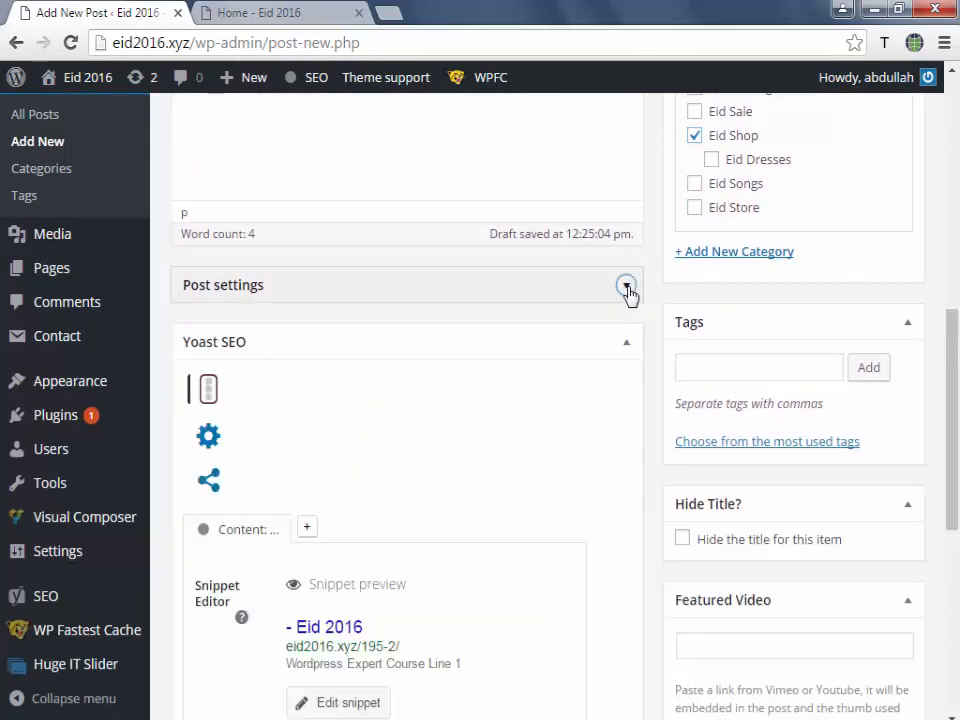
left_click(627, 289)
scroll(531, 336, "down", 3)
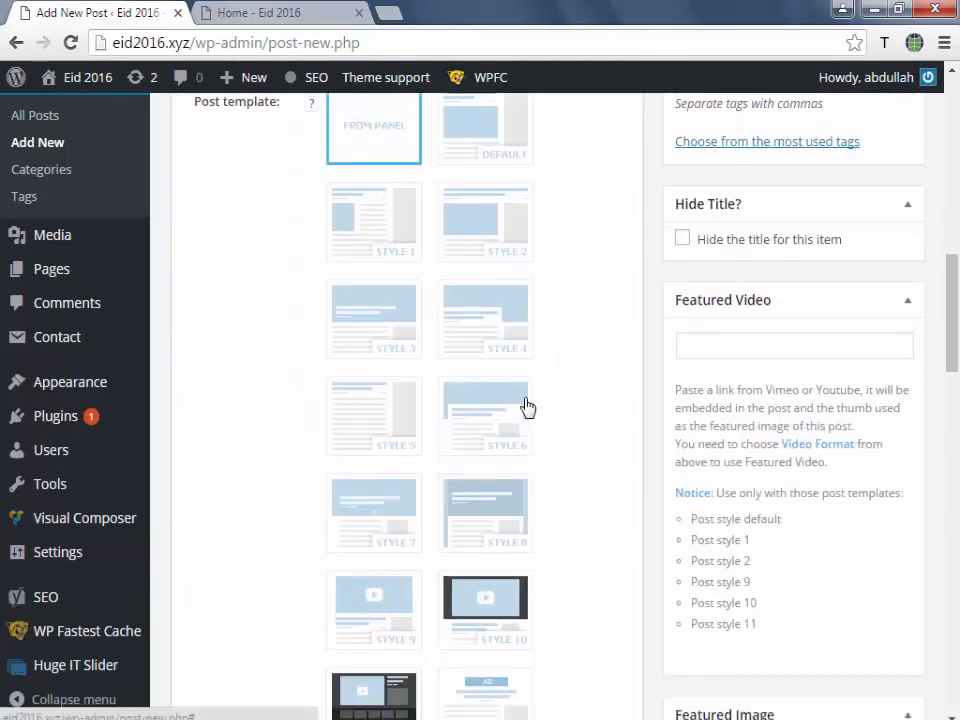
scroll(527, 413, "down", 2)
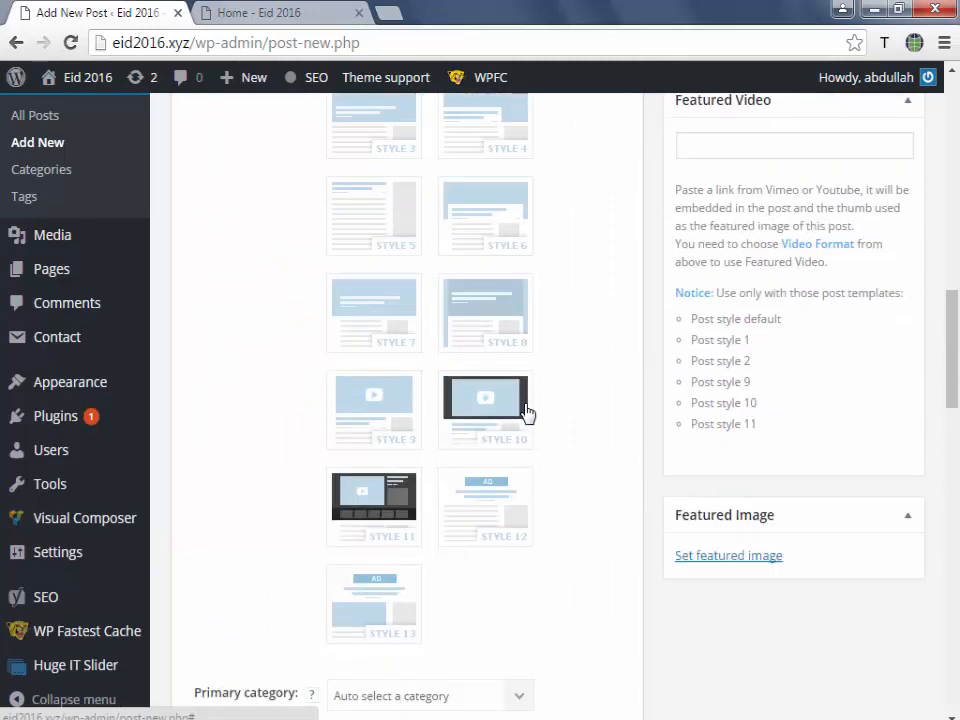
scroll(589, 326, "up", 4)
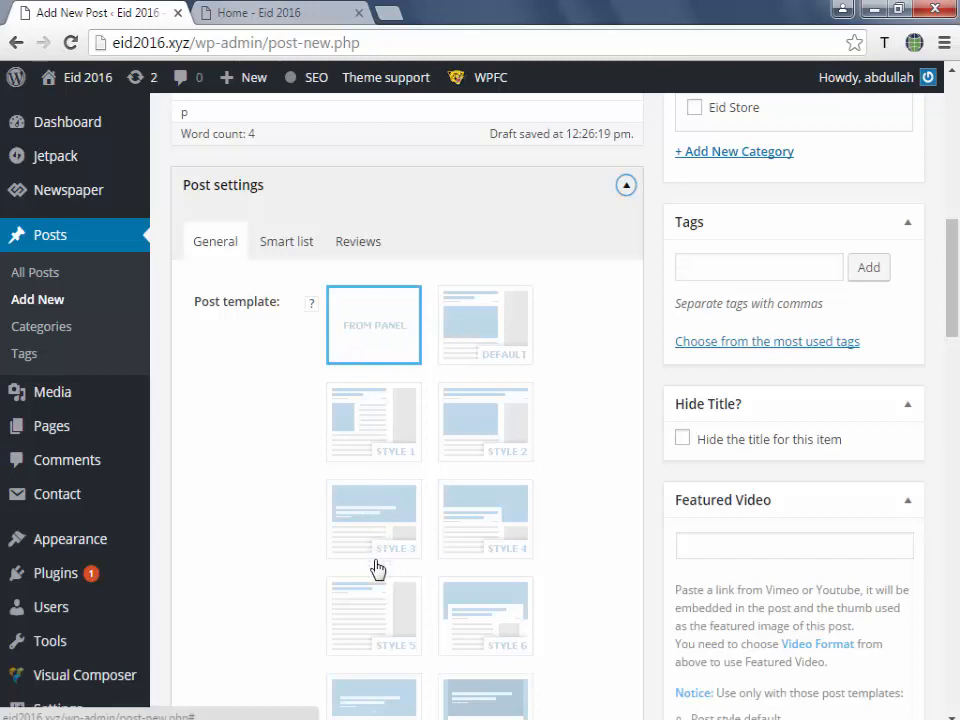
left_click(626, 185)
scroll(546, 384, "down", 2)
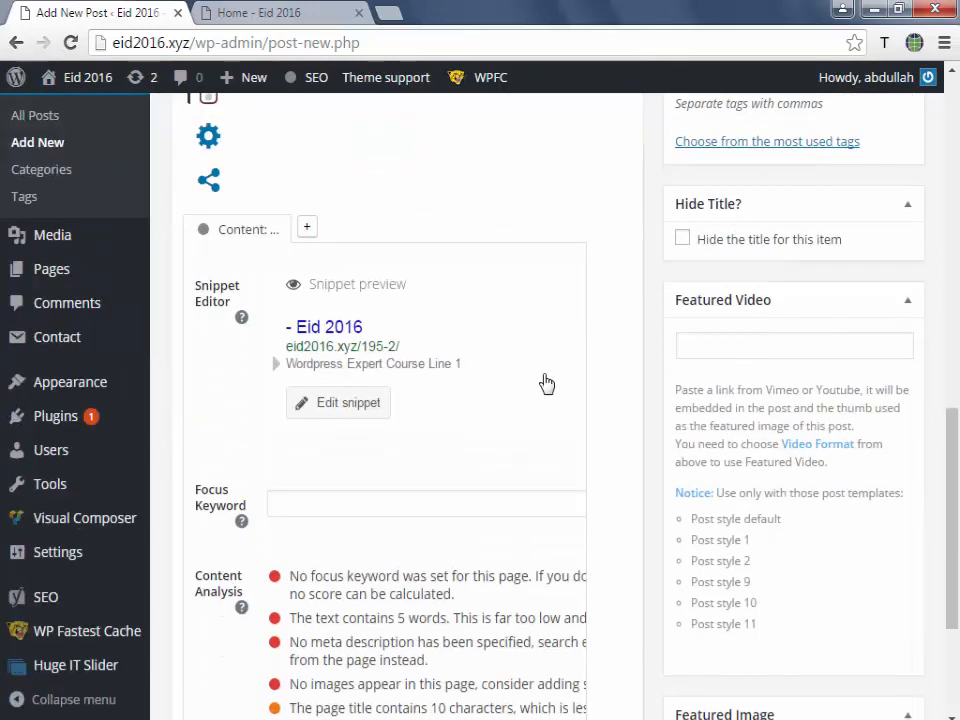
Enter "Wordpress" as the post title.
scroll(385, 385, "up", 10)
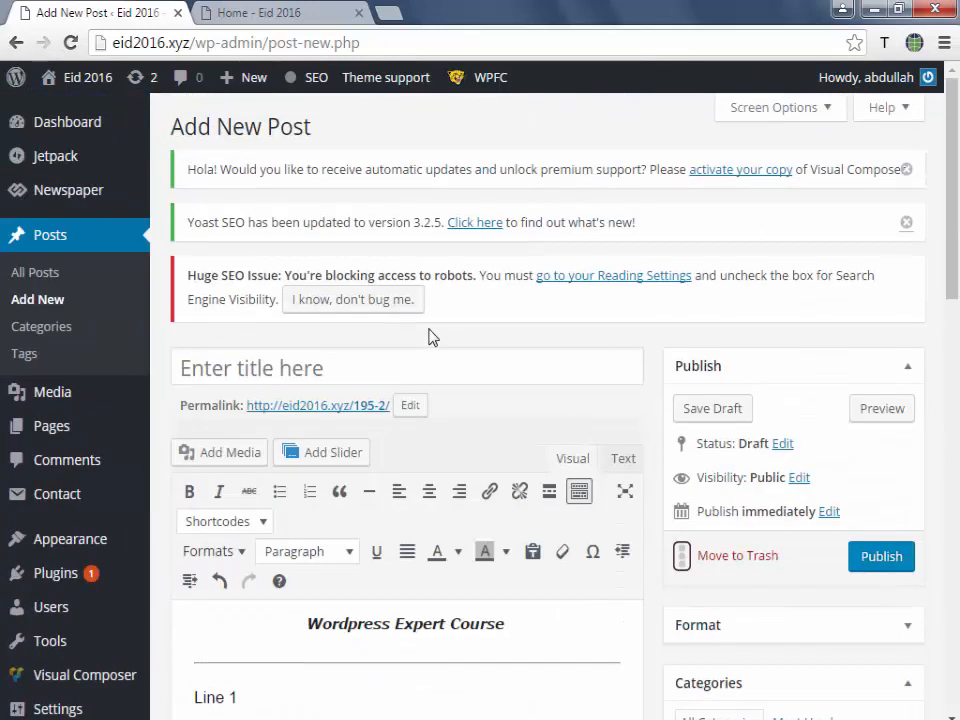
left_click(296, 369)
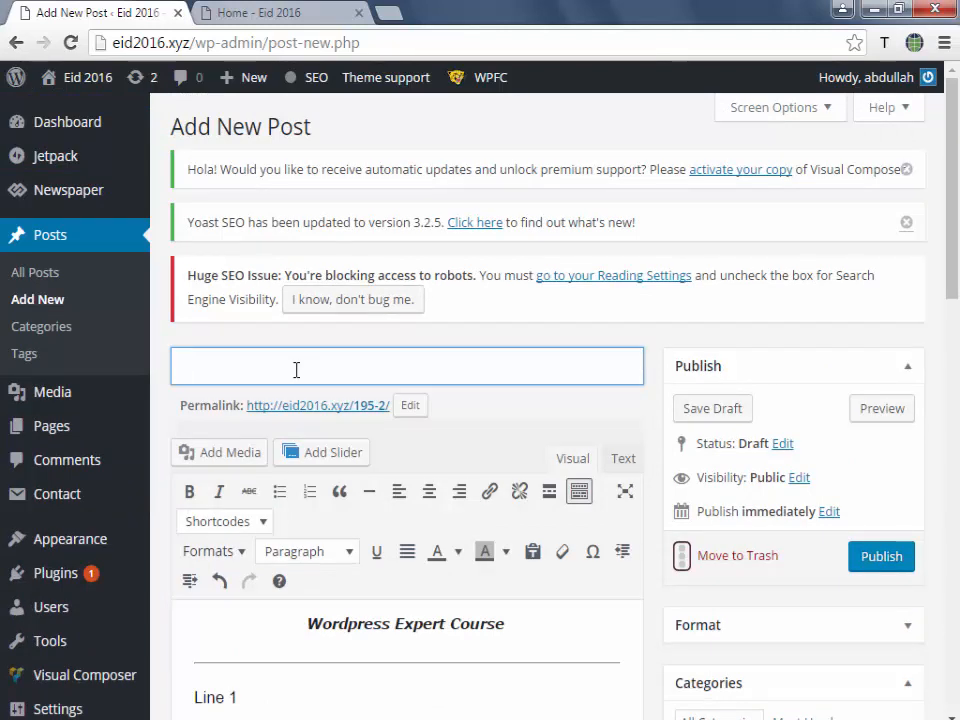
type("Wordpress")
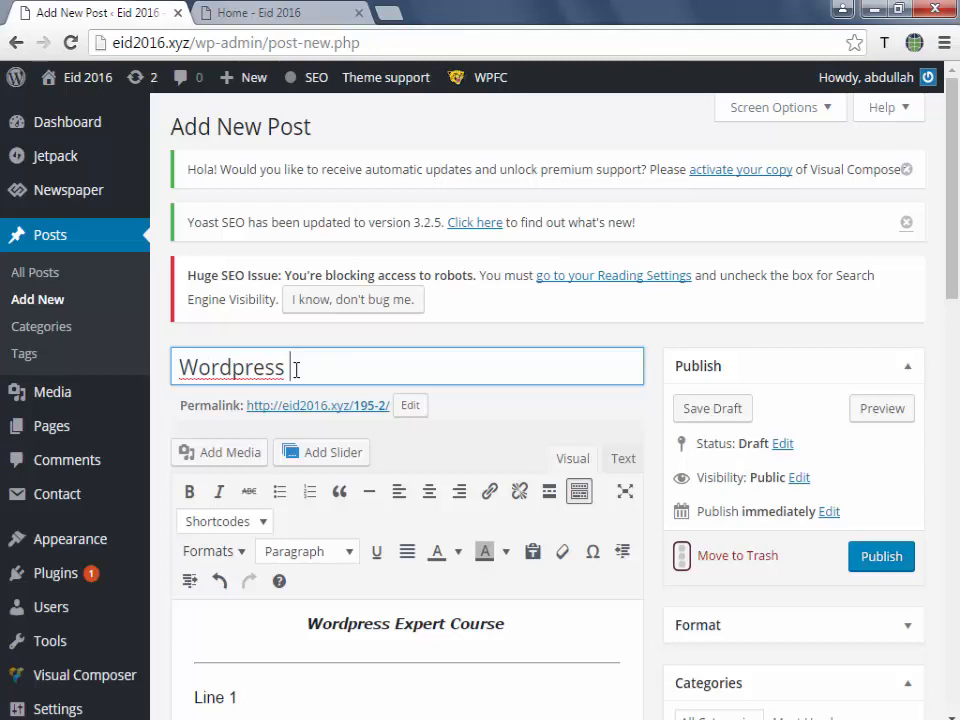
Examine the Yoast SEO snippet preview, focus keyword field and content analysis against the post's content.
scroll(296, 370, "down", 15)
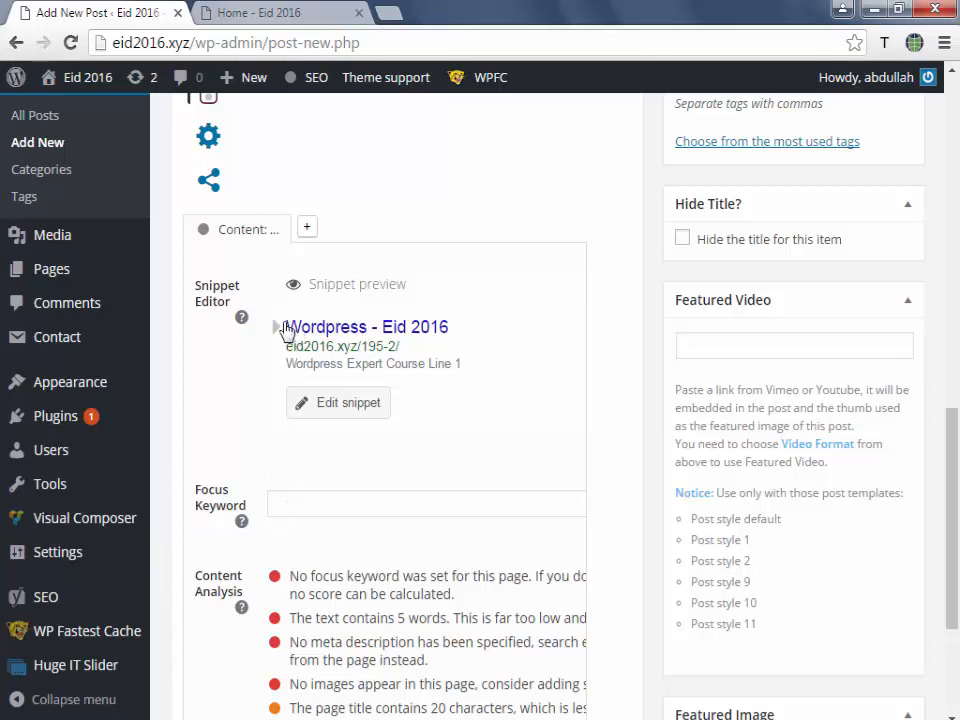
left_click(306, 511)
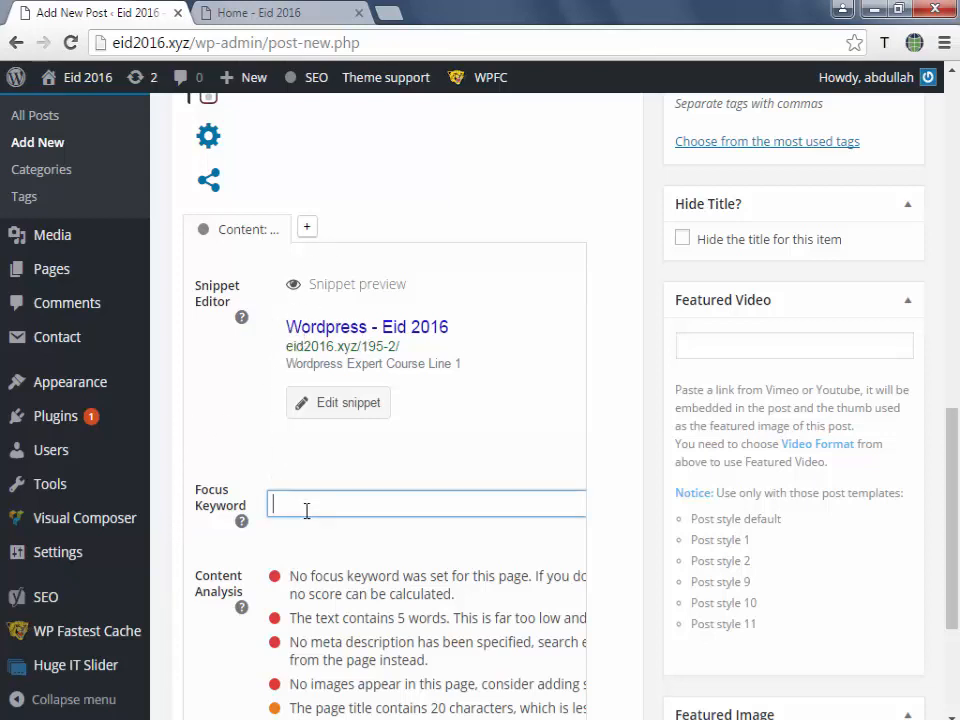
scroll(306, 510, "up", 5)
scroll(294, 371, "up", 1)
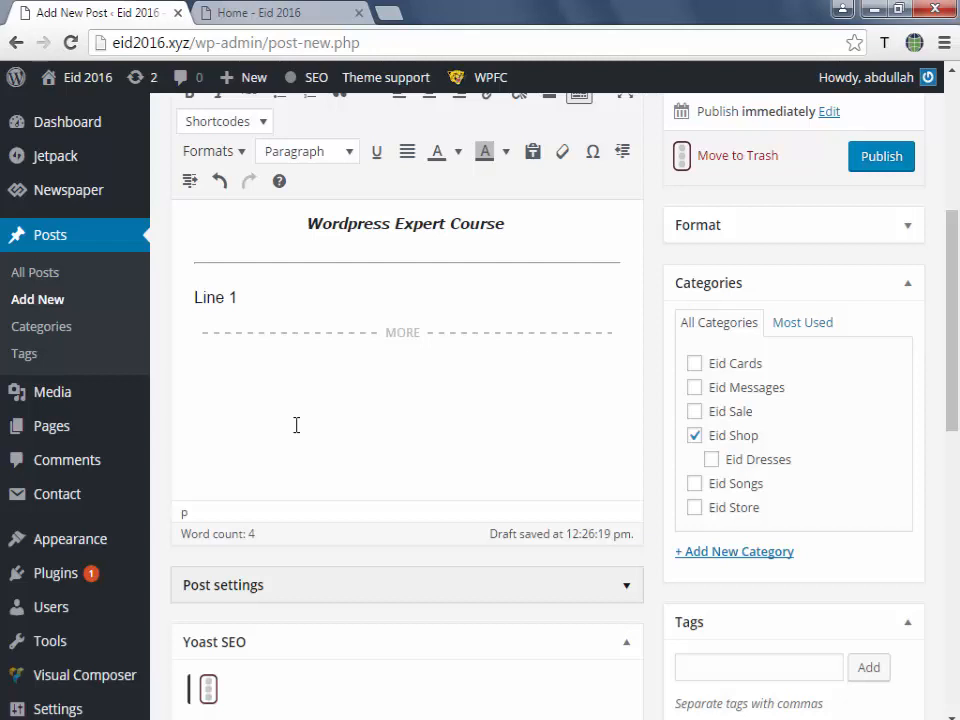
scroll(279, 467, "down", 6)
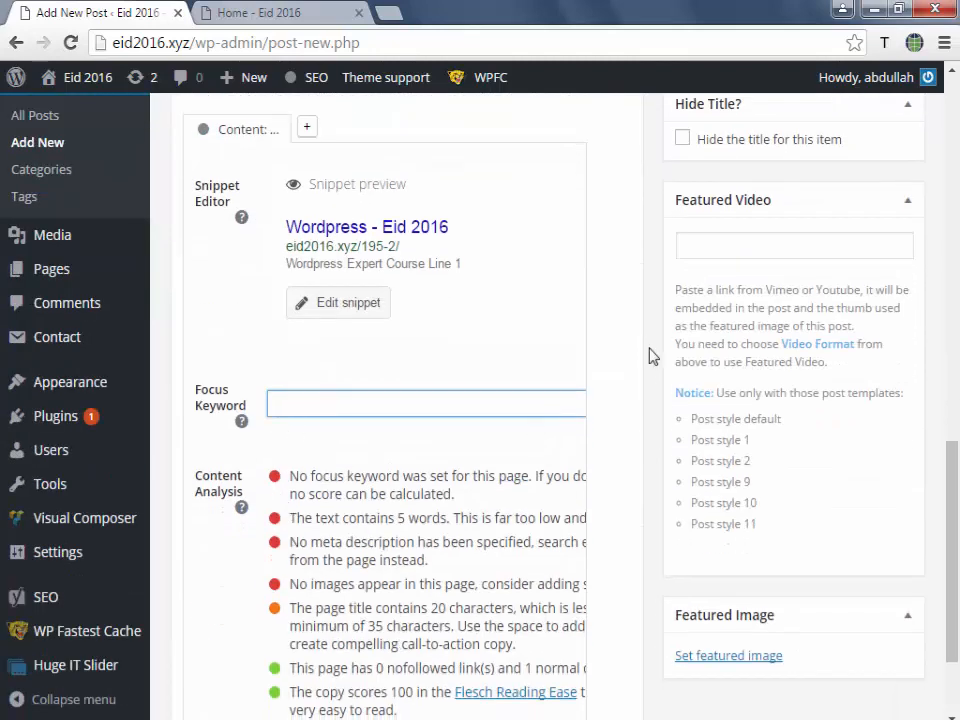
Collapse the Featured Video section and open the media library for choosing the post's featured image.
scroll(669, 364, "down", 1)
scroll(671, 362, "up", 1)
scroll(670, 362, "up", 1)
scroll(700, 330, "down", 1)
scroll(850, 295, "up", 1)
left_click(908, 302)
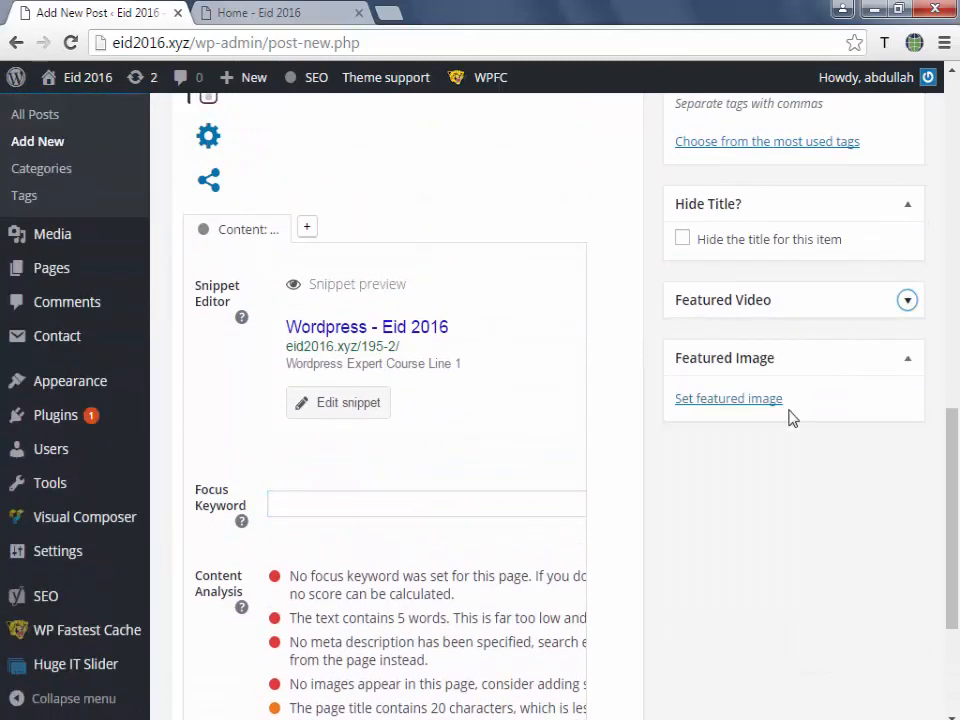
scroll(755, 432, "down", 1)
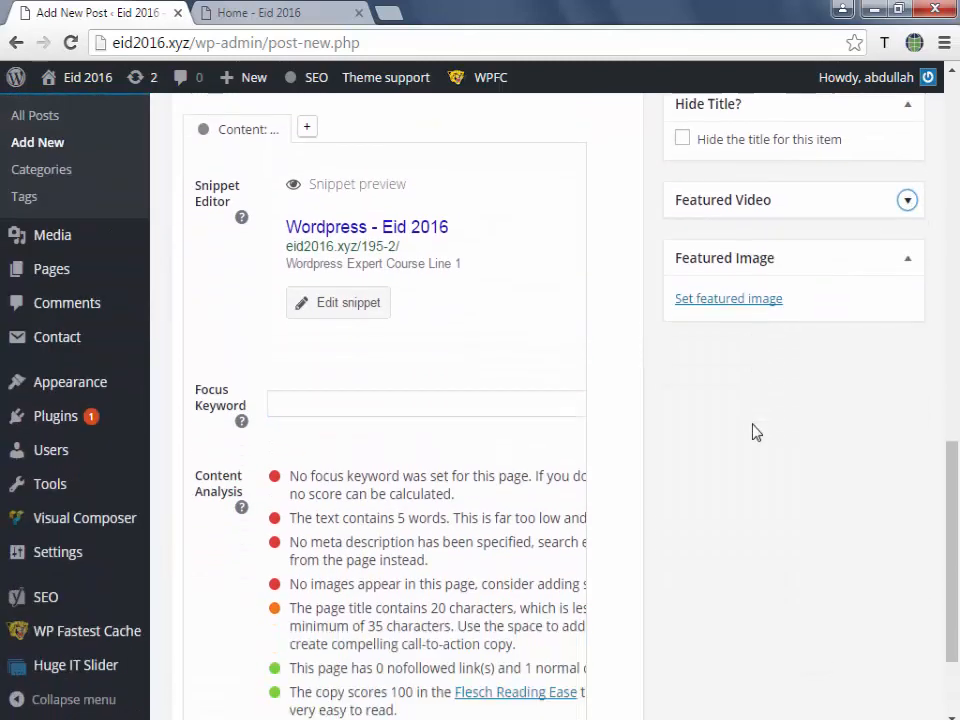
left_click(716, 311)
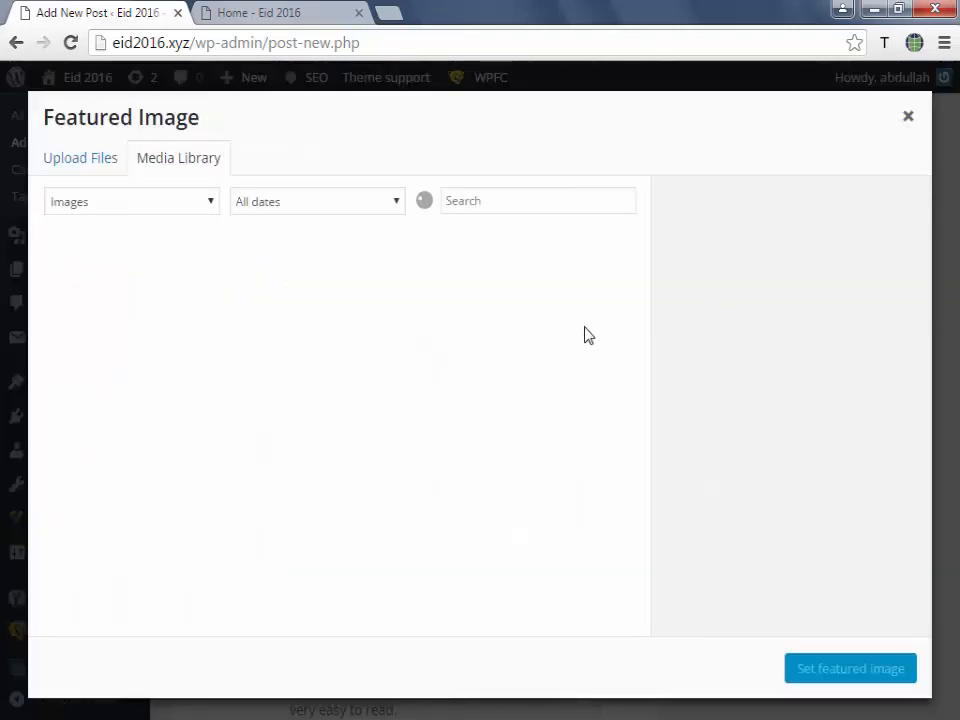
Examine how featured images are displayed in the site home page's Recent Post, Eid Shop, Eid Sale and Eid Dresses sections.
left_click(226, 12)
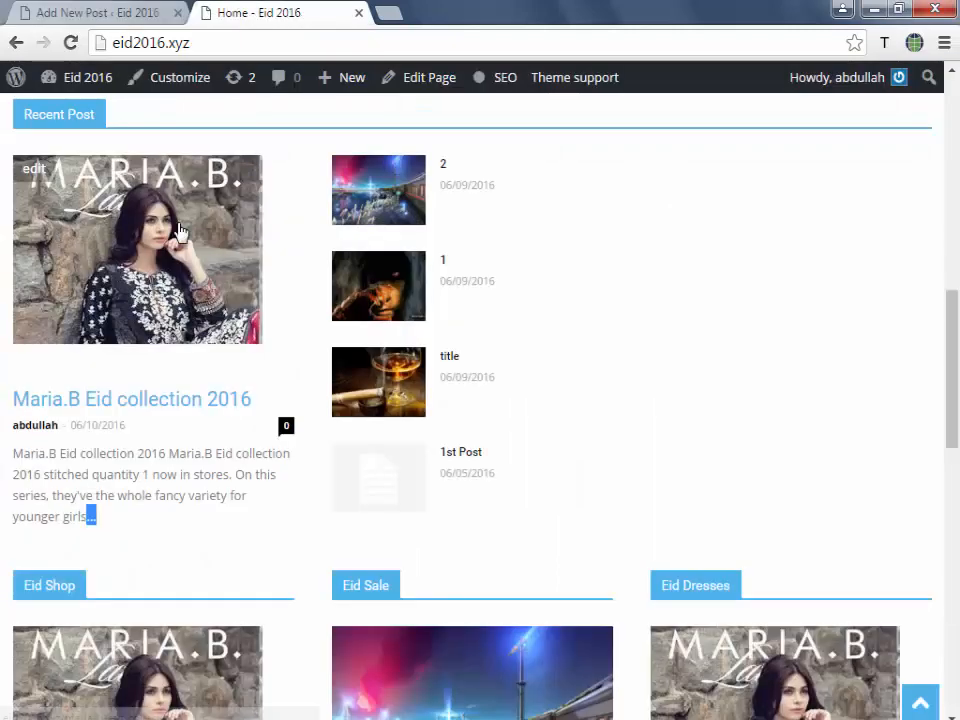
scroll(253, 392, "down", 1)
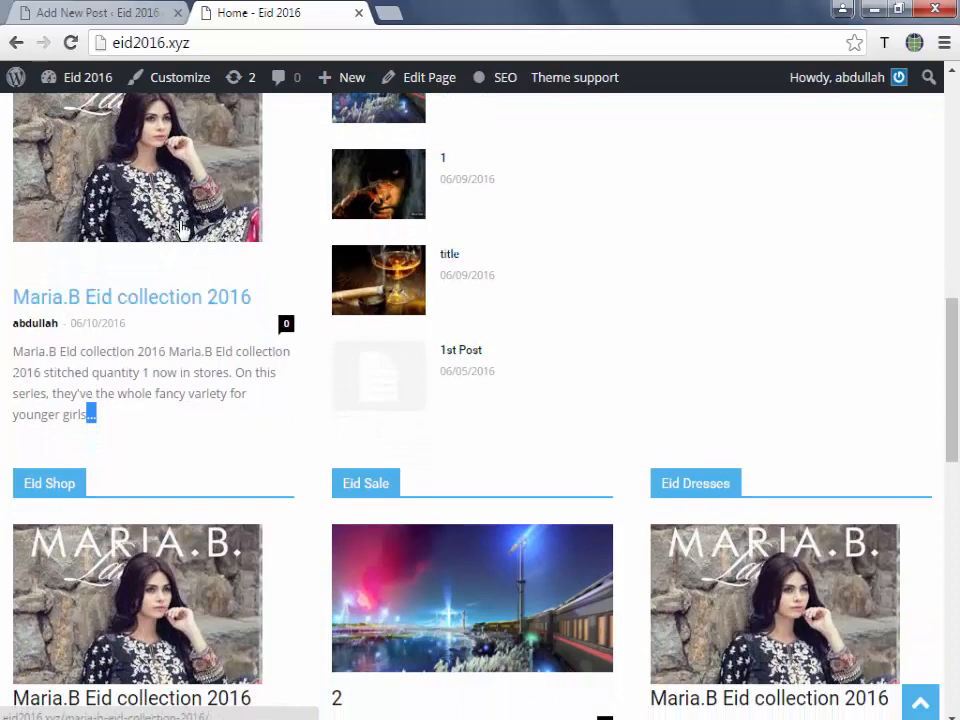
scroll(182, 230, "up", 1)
left_click(141, 13)
left_click(233, 8)
scroll(392, 257, "up", 1)
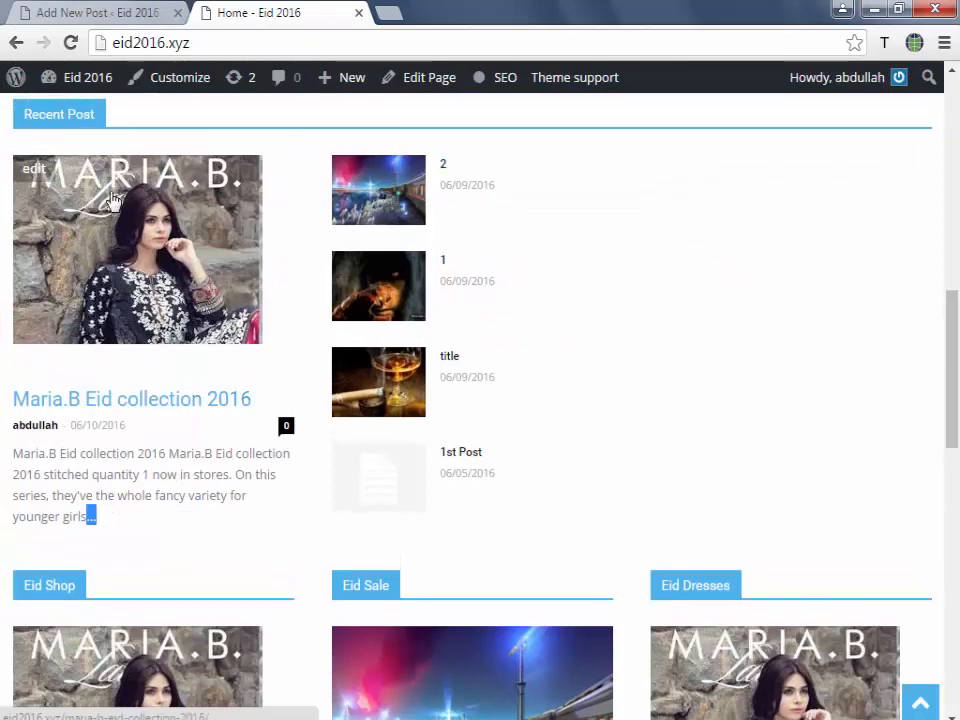
scroll(75, 270, "down", 1)
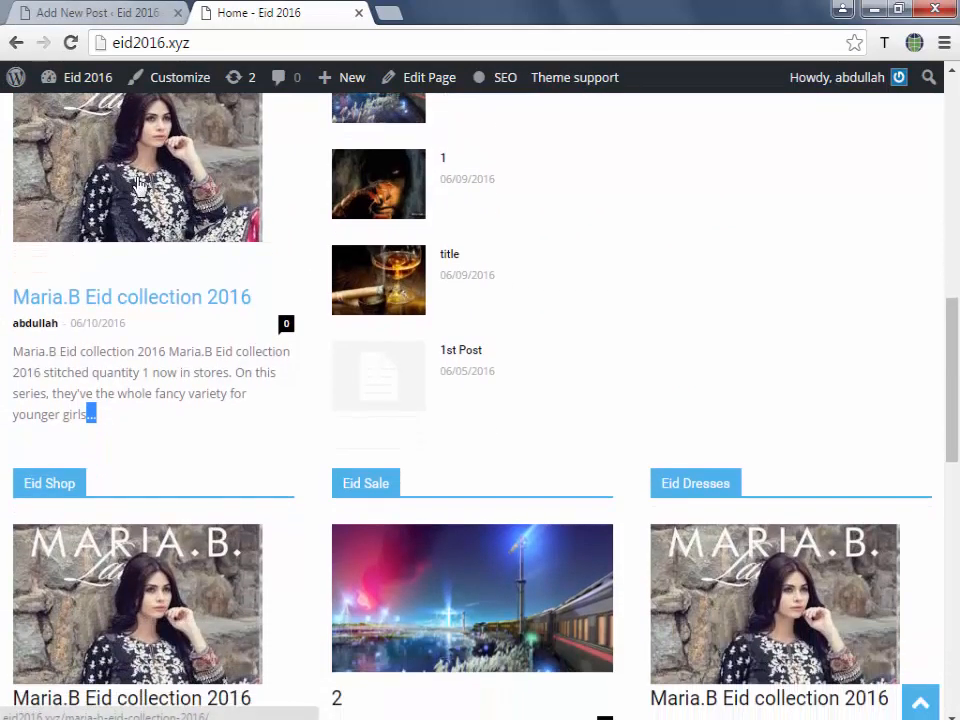
scroll(138, 186, "up", 1)
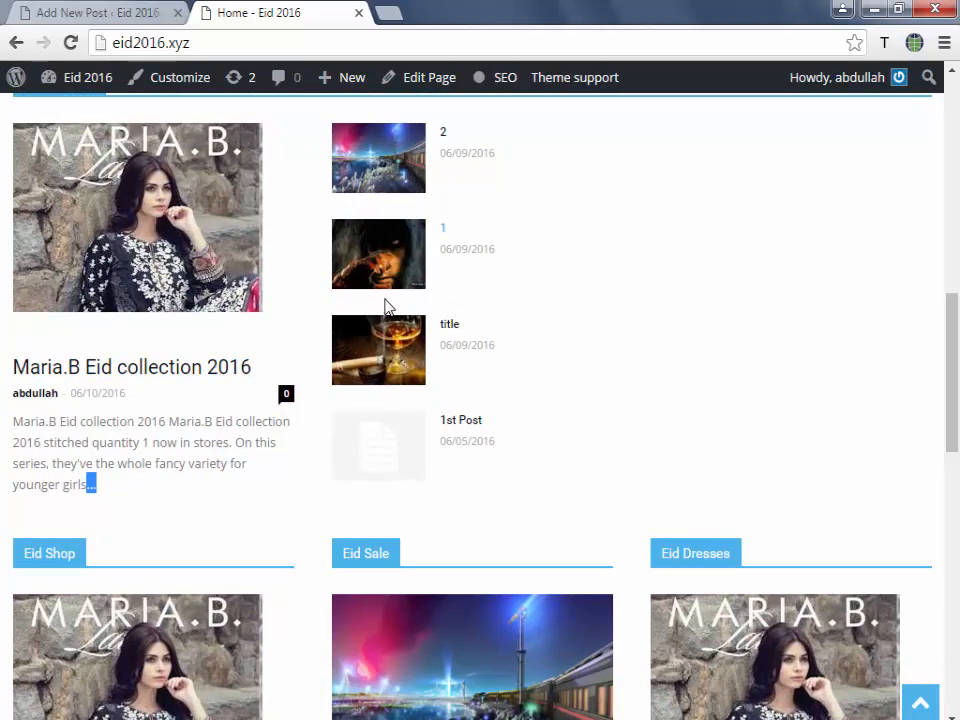
scroll(193, 225, "up", 1)
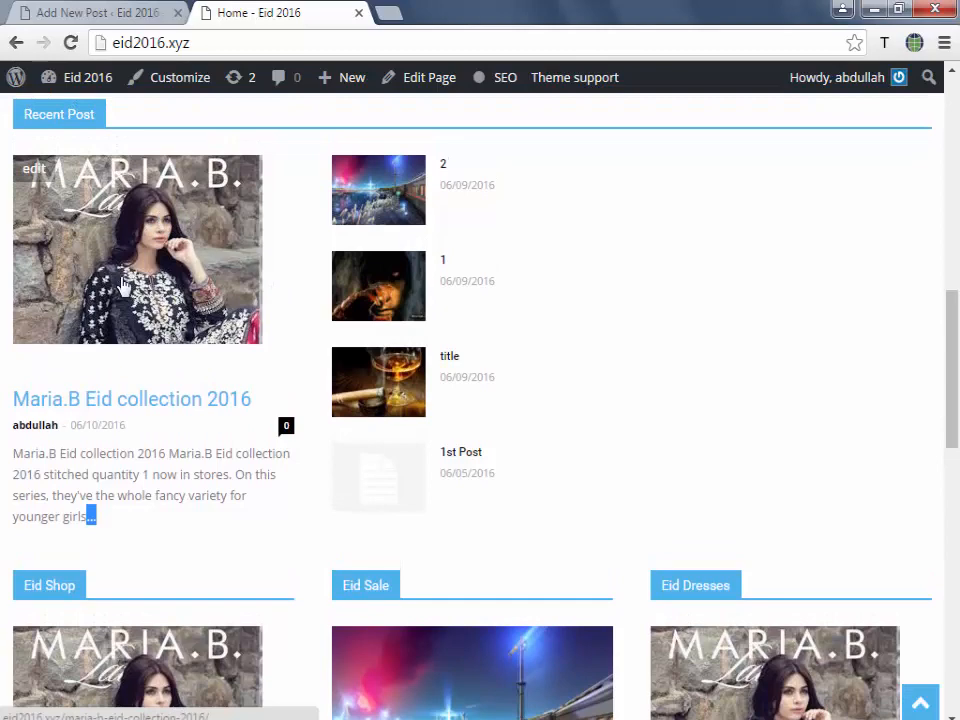
scroll(193, 324, "down", 5)
scroll(271, 336, "down", 1)
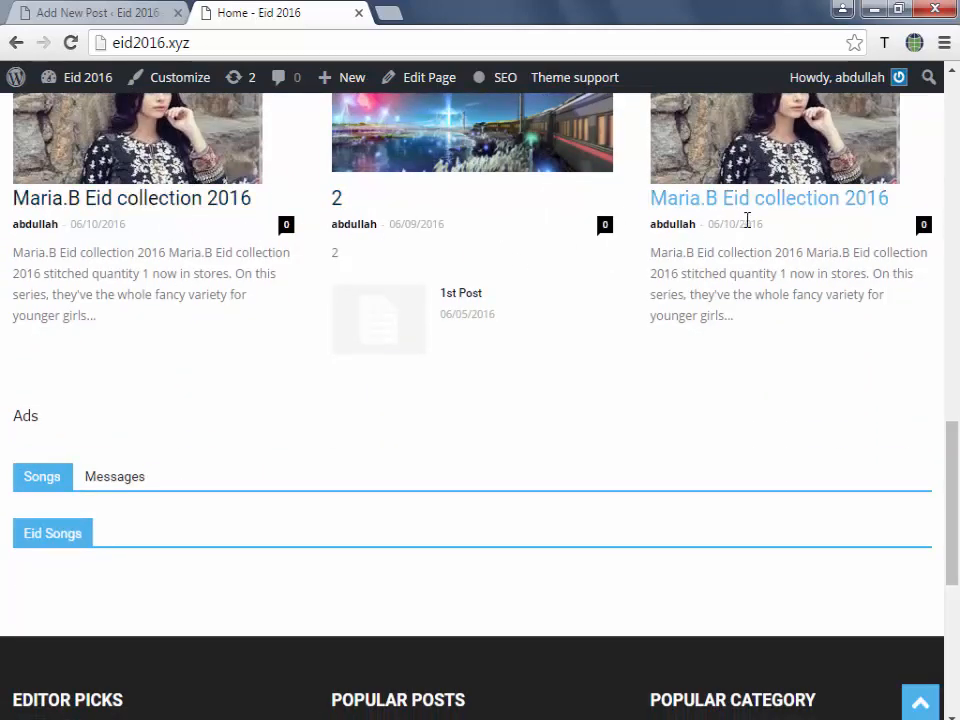
scroll(747, 220, "up", 1)
Return to the post editor and set the media library's image of the shadowed, red-eyed figure as the featured image.
left_click(80, 14)
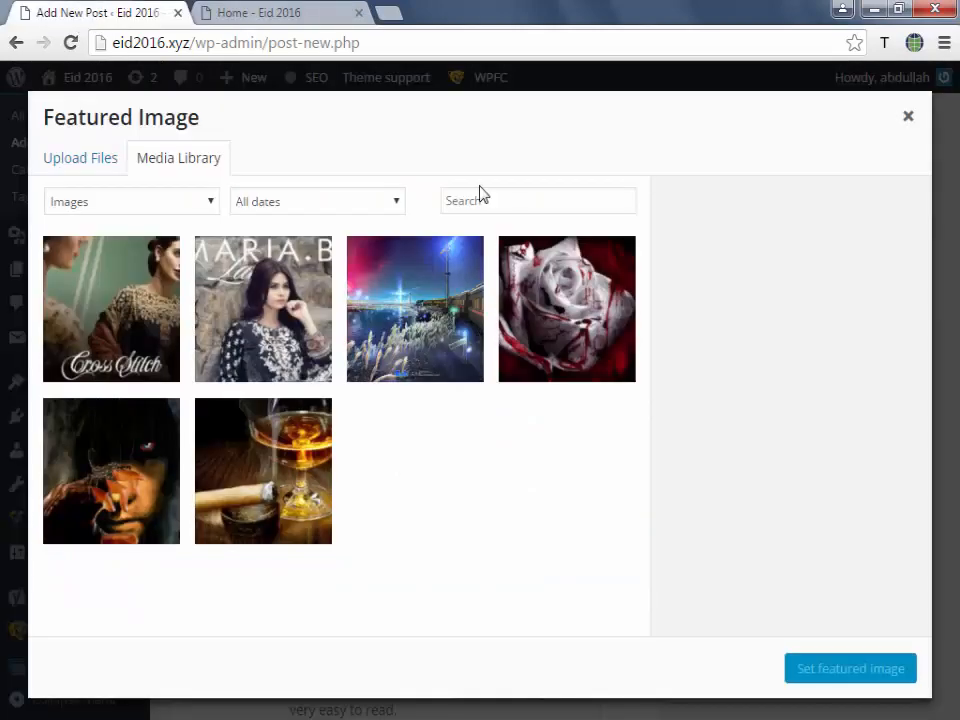
left_click(141, 472)
left_click(803, 669)
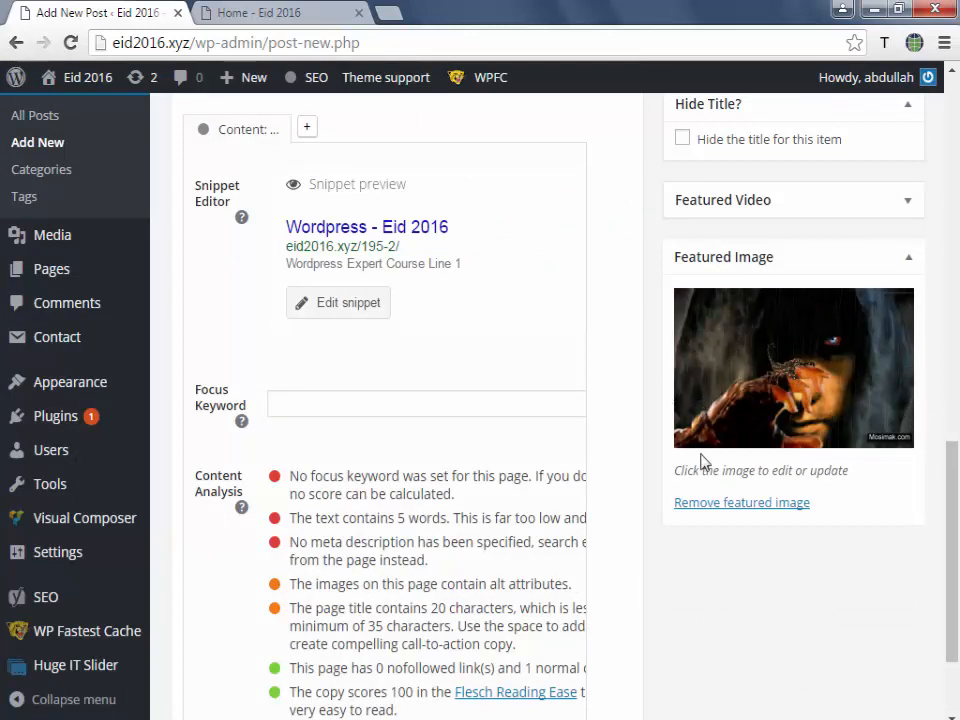
Publish the post, and reload the eid2016.xyz home page to check it in the Recent Post section.
scroll(627, 280, "up", 10)
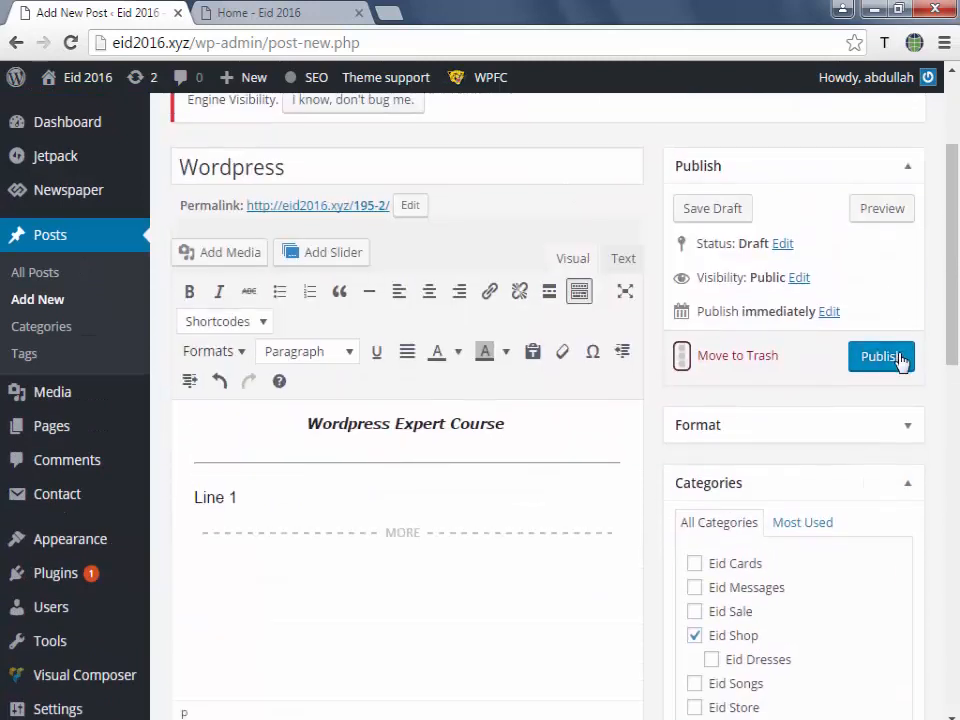
left_click(898, 358)
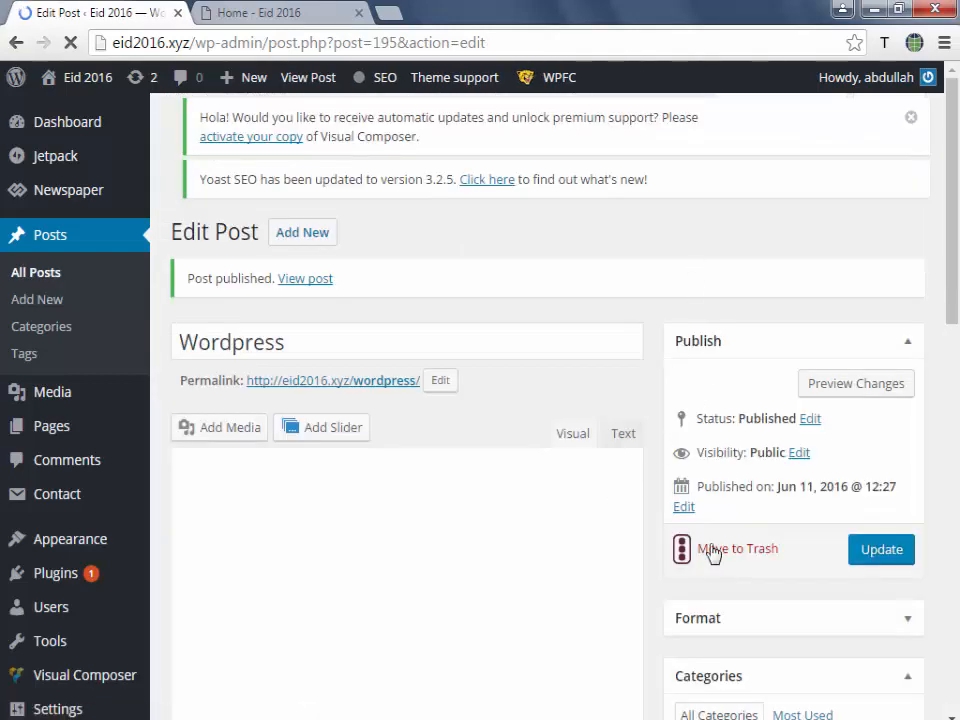
left_click(287, 20)
scroll(208, 190, "up", 5)
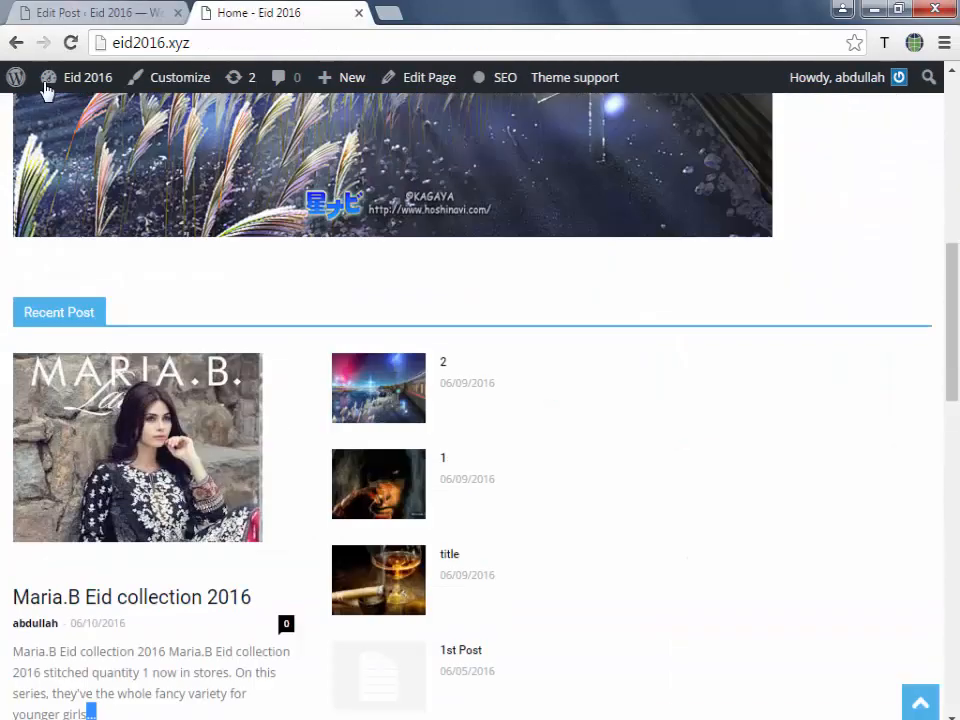
left_click(208, 43)
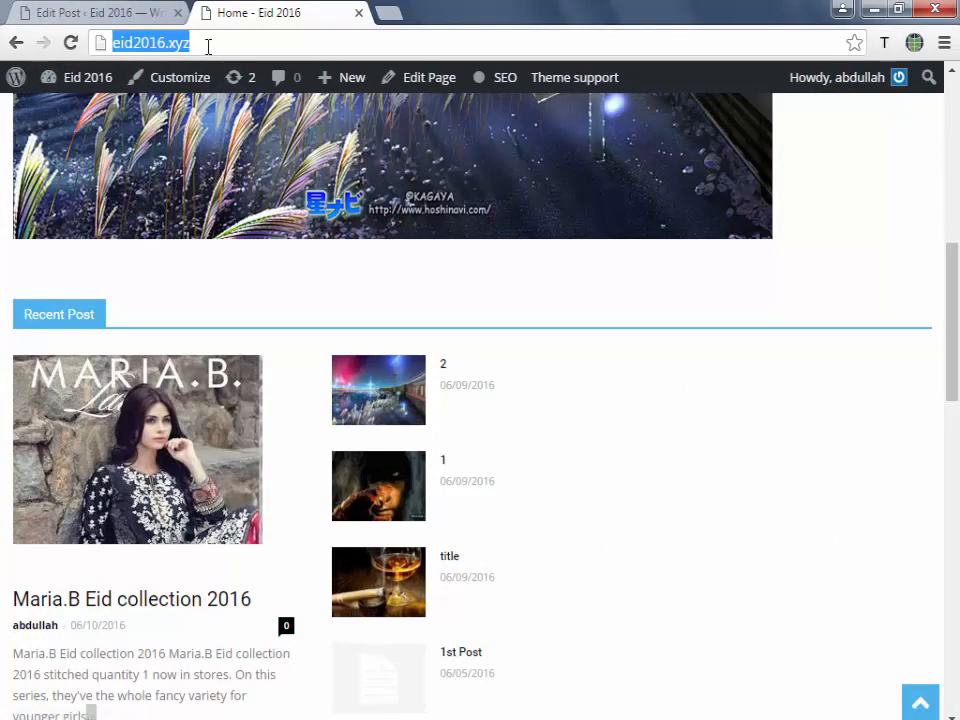
key("Return")
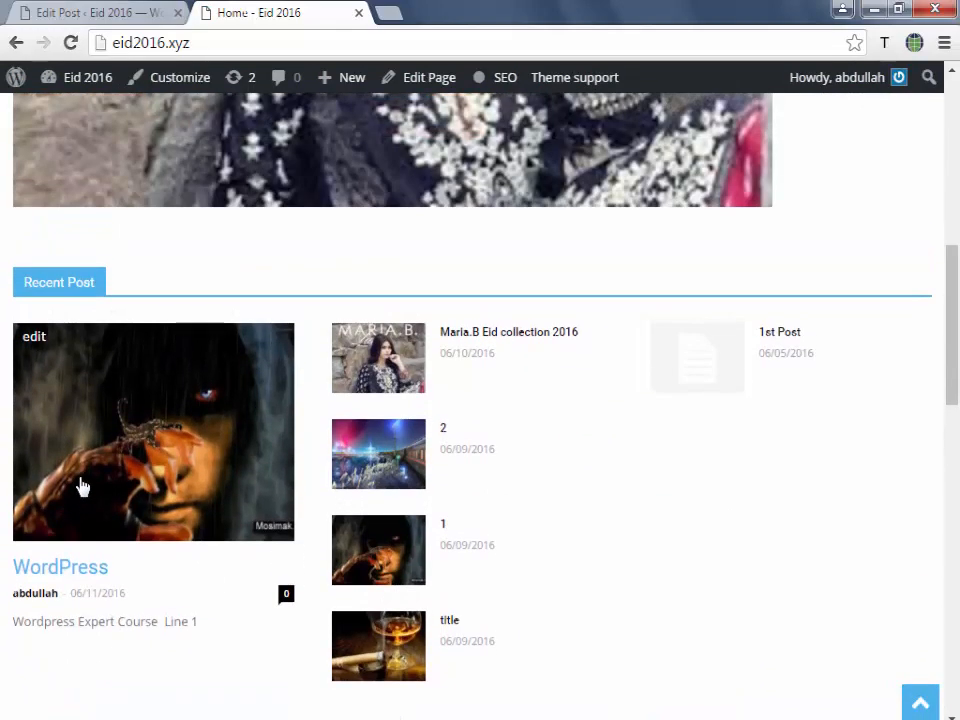
Return to the post editor and review the published post's visibility, revisions and publication date settings.
key("ctrl+Tab")
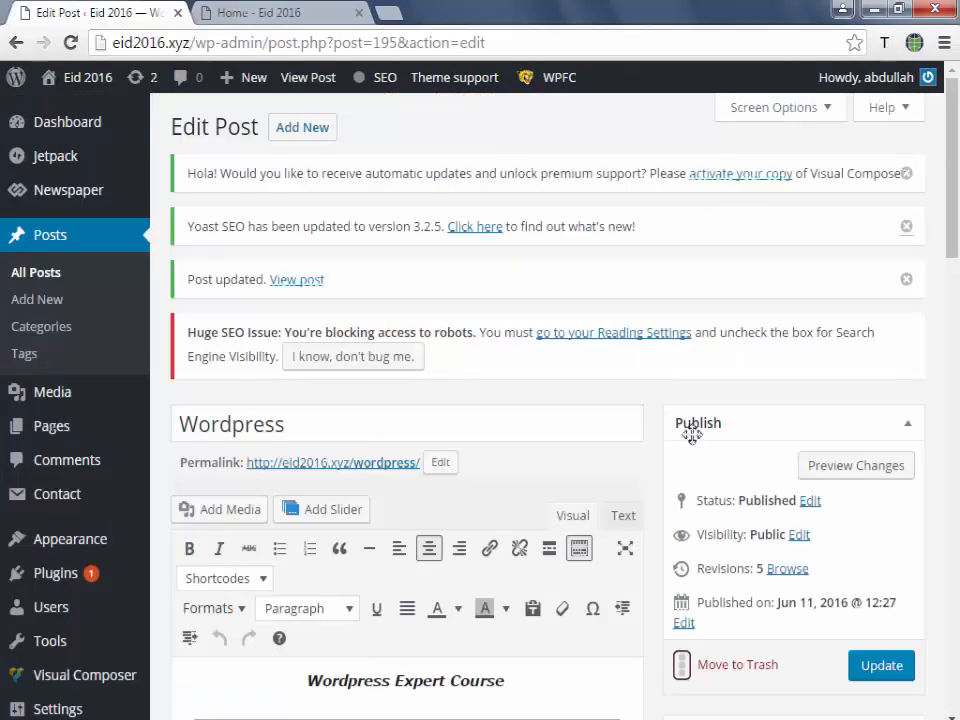
scroll(744, 467, "down", 1)
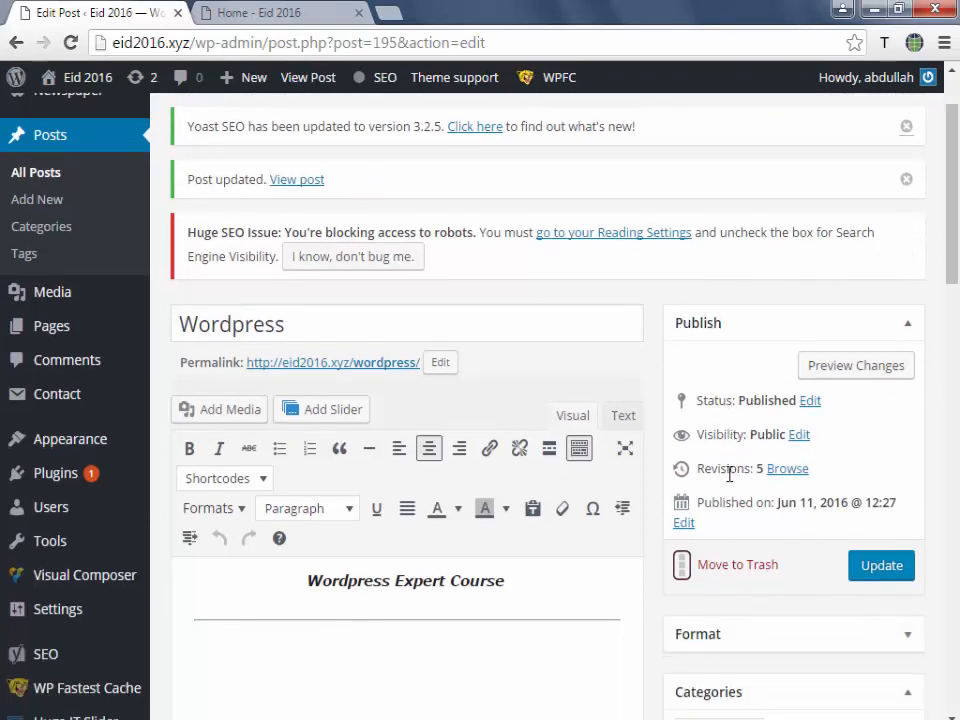
left_click_drag(718, 470, 821, 467)
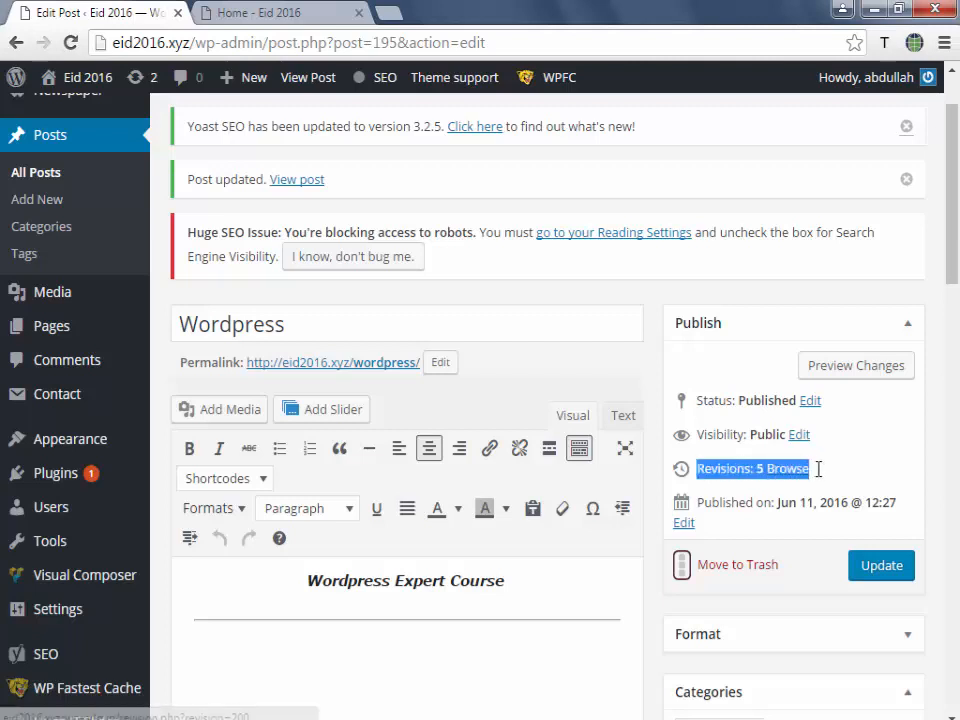
left_click_drag(700, 436, 805, 443)
left_click(840, 440)
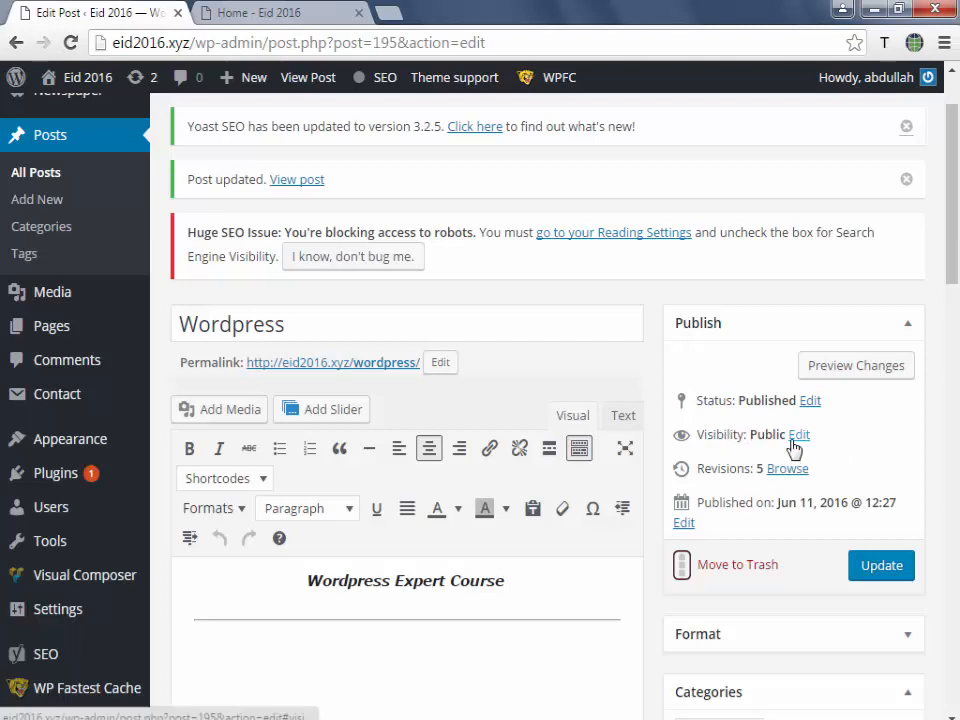
scroll(760, 432, "down", 1)
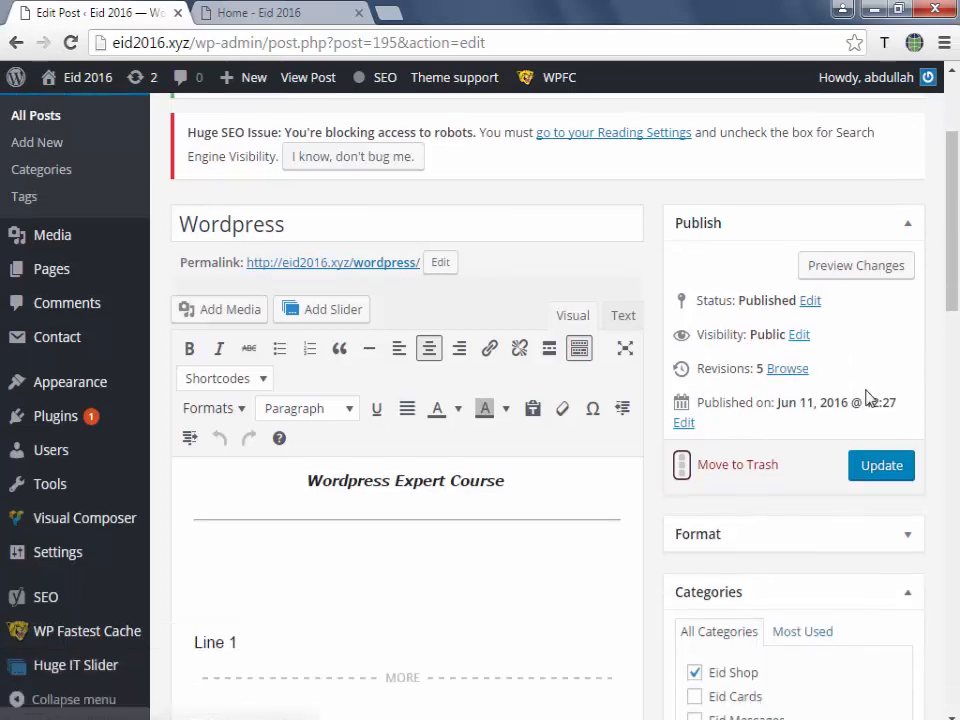
Set the post's publication date to Jun 7, 2016, keeping the time at 12:27, and update the post.
left_click(688, 423)
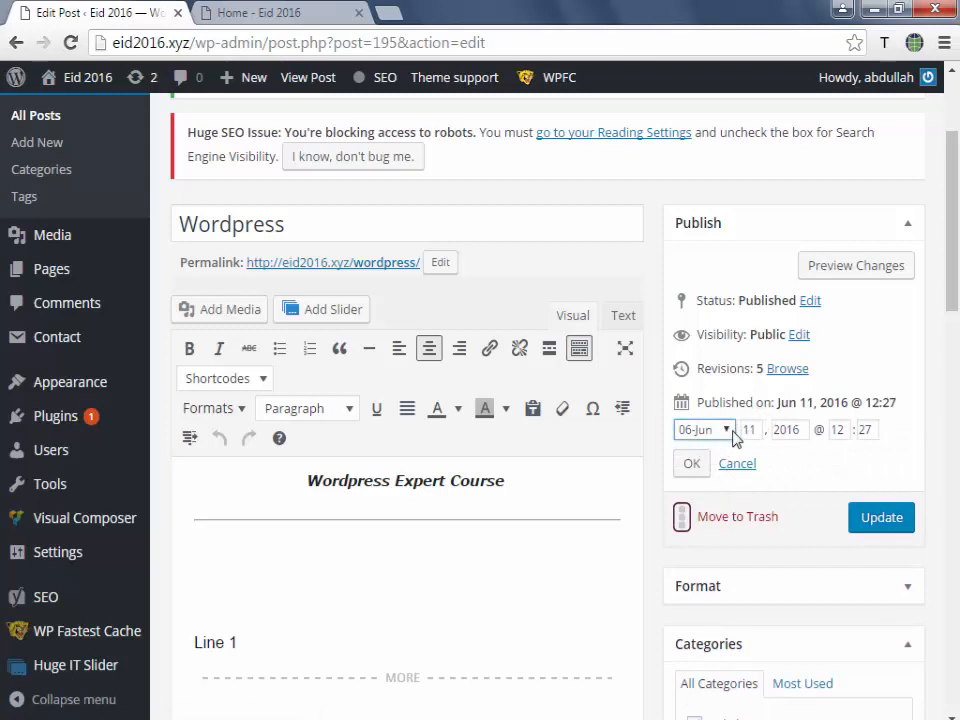
left_click(730, 437)
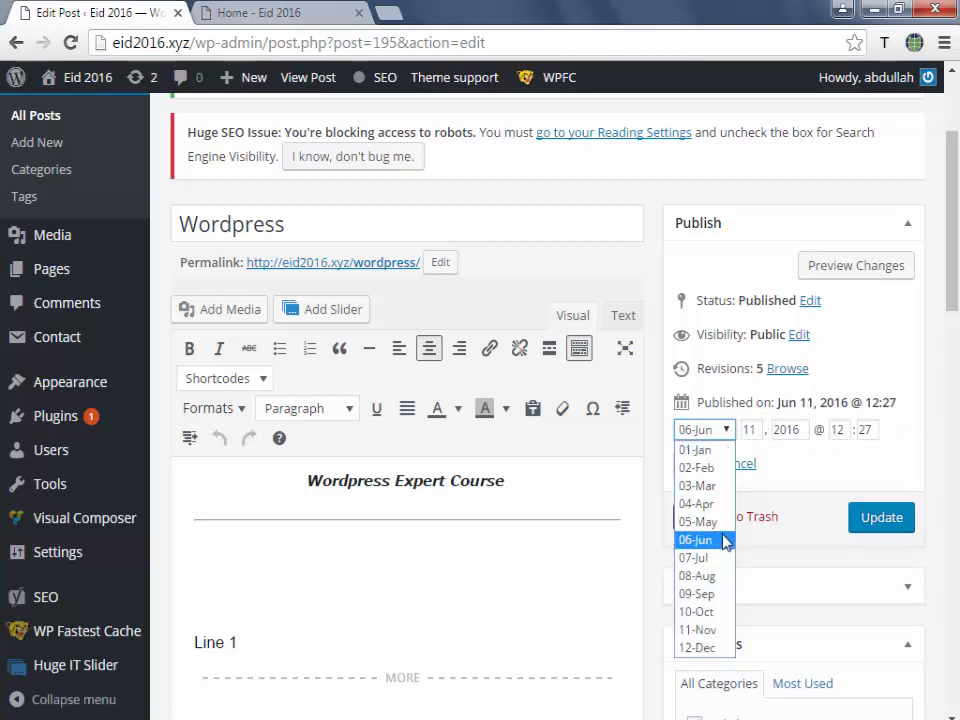
left_click(726, 541)
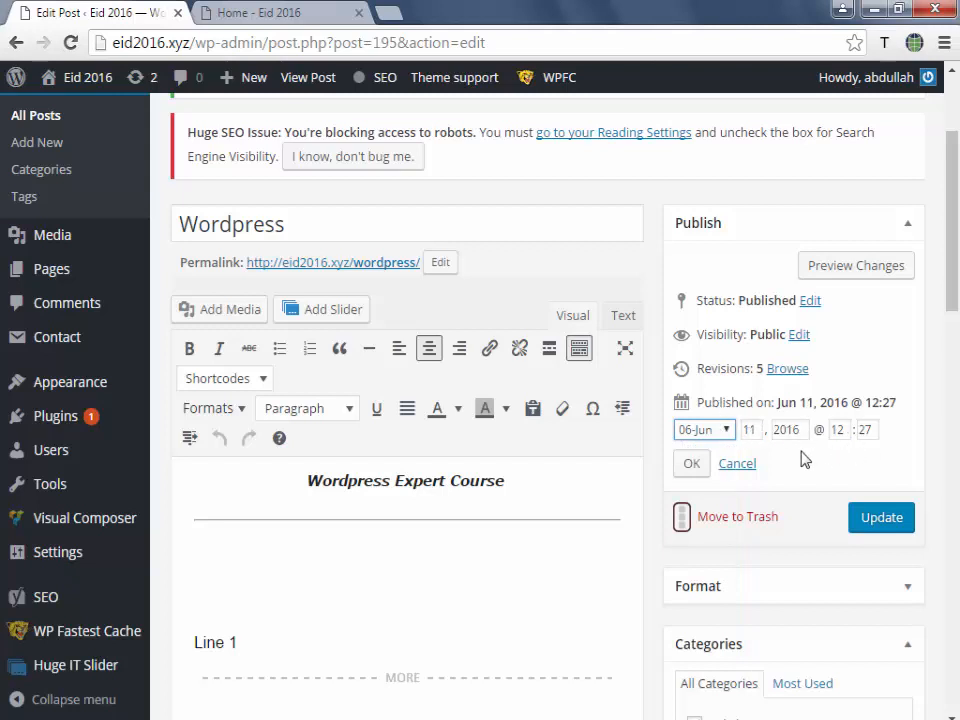
double_click(752, 431)
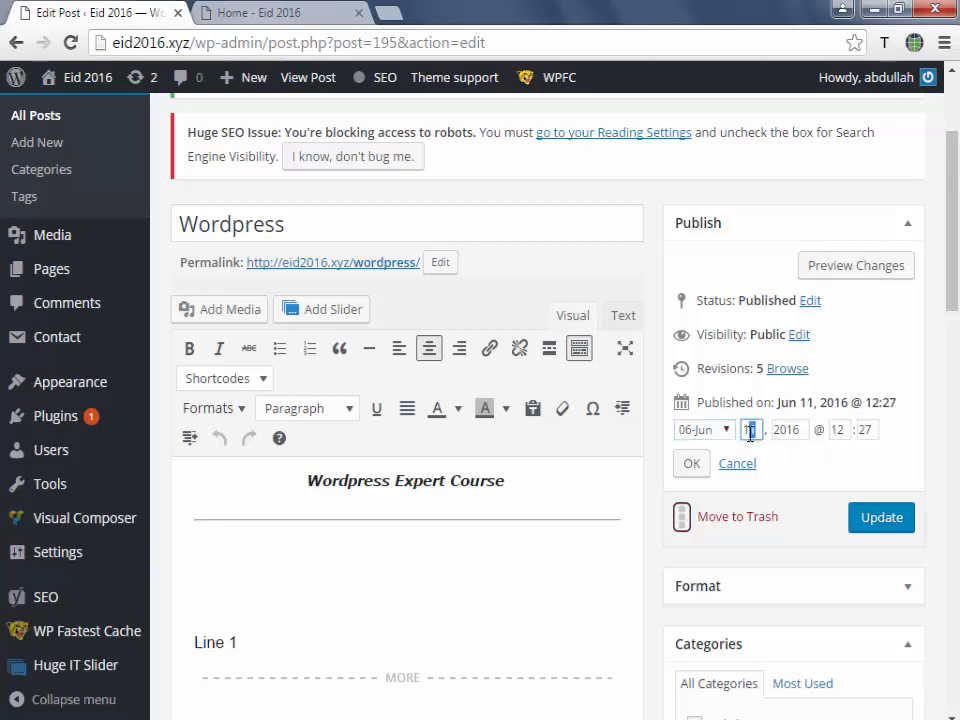
left_click_drag(759, 430, 740, 432)
left_click(838, 429)
left_click(868, 430)
left_click(691, 466)
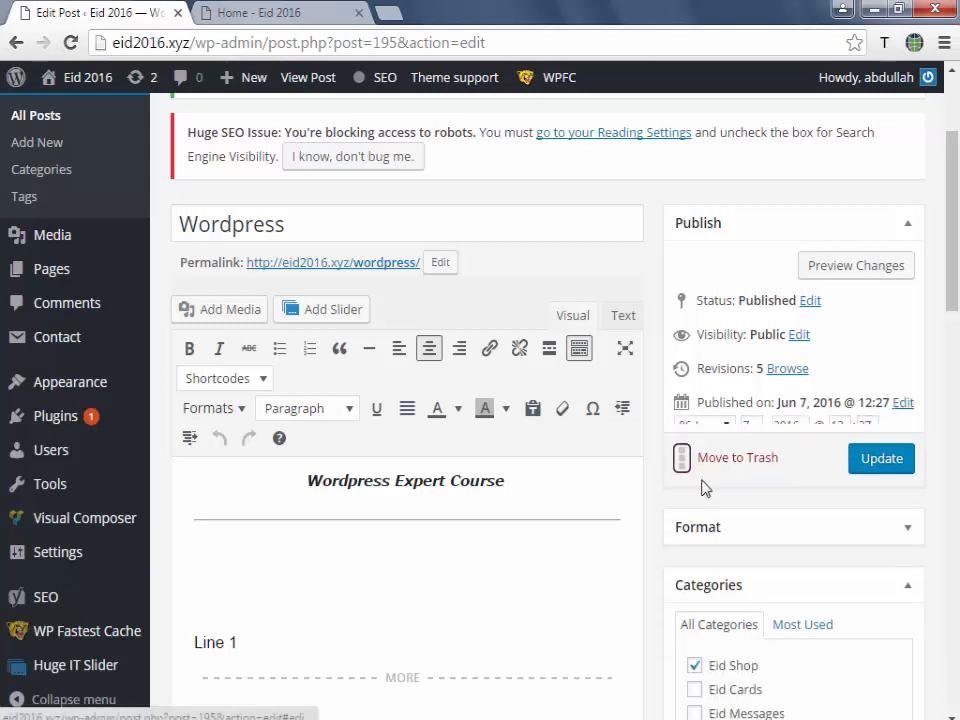
left_click(894, 456)
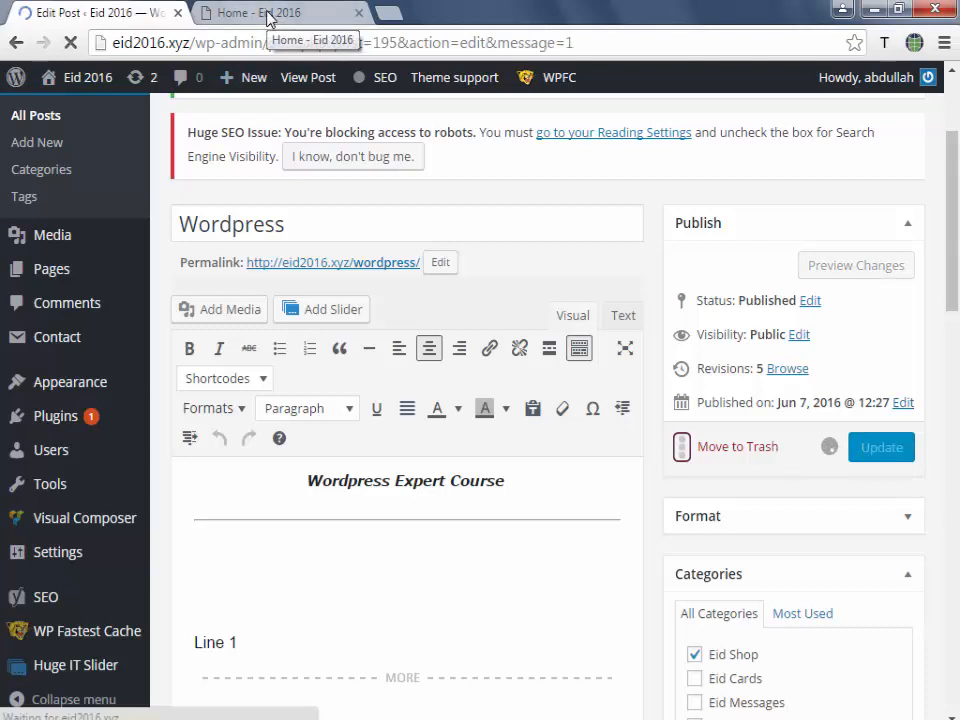
Reload the eid2016.xyz home page and check the backdated post's place and date in the Recent Post section.
left_click(268, 15)
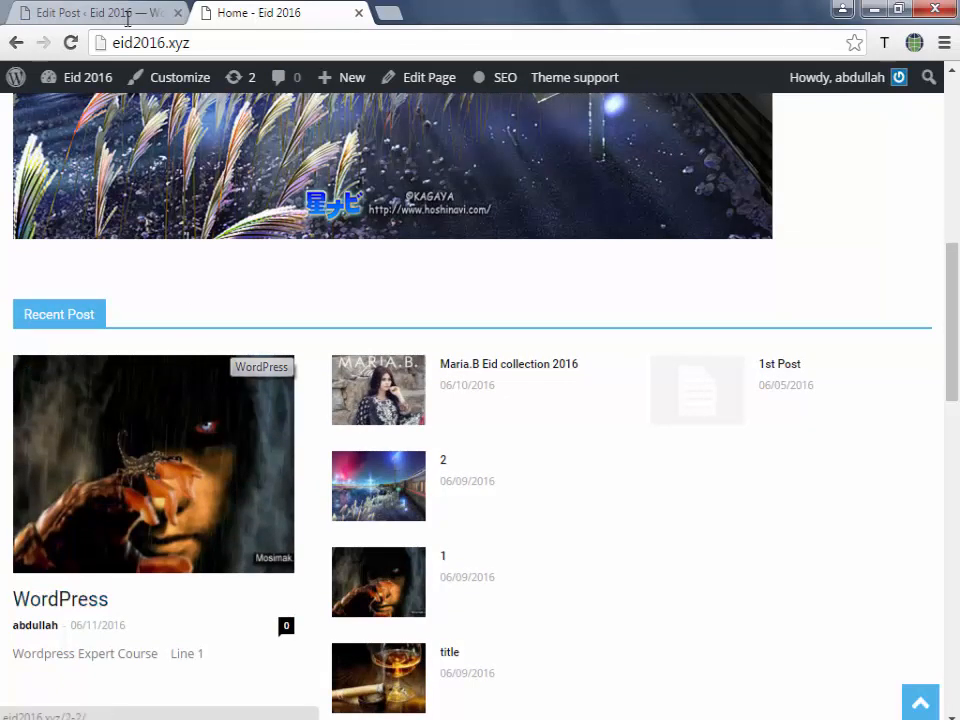
left_click(70, 42)
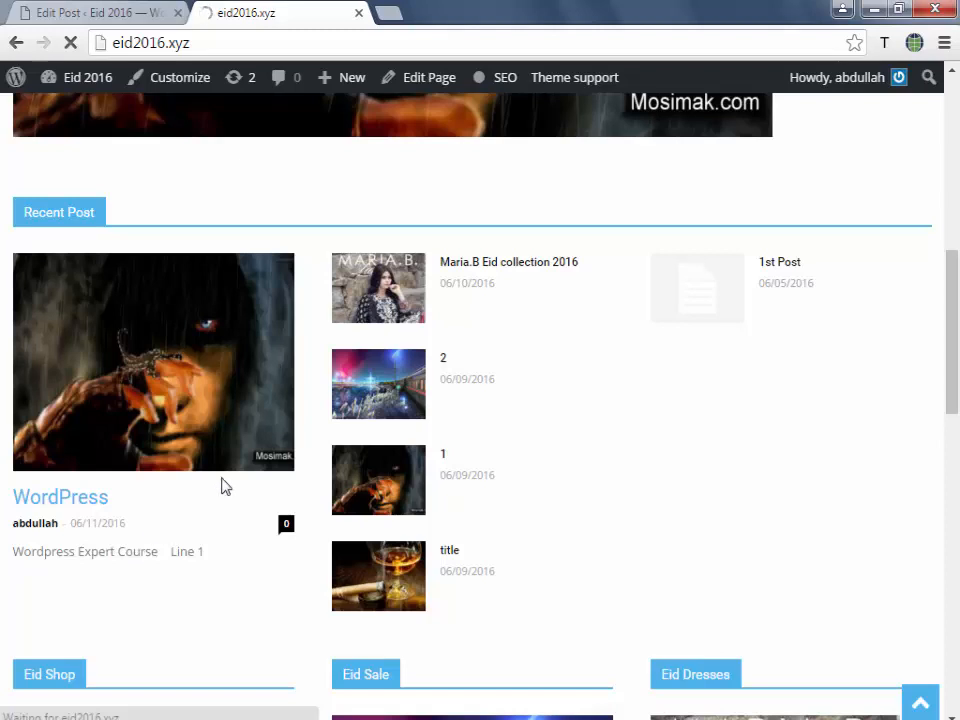
left_click(100, 12)
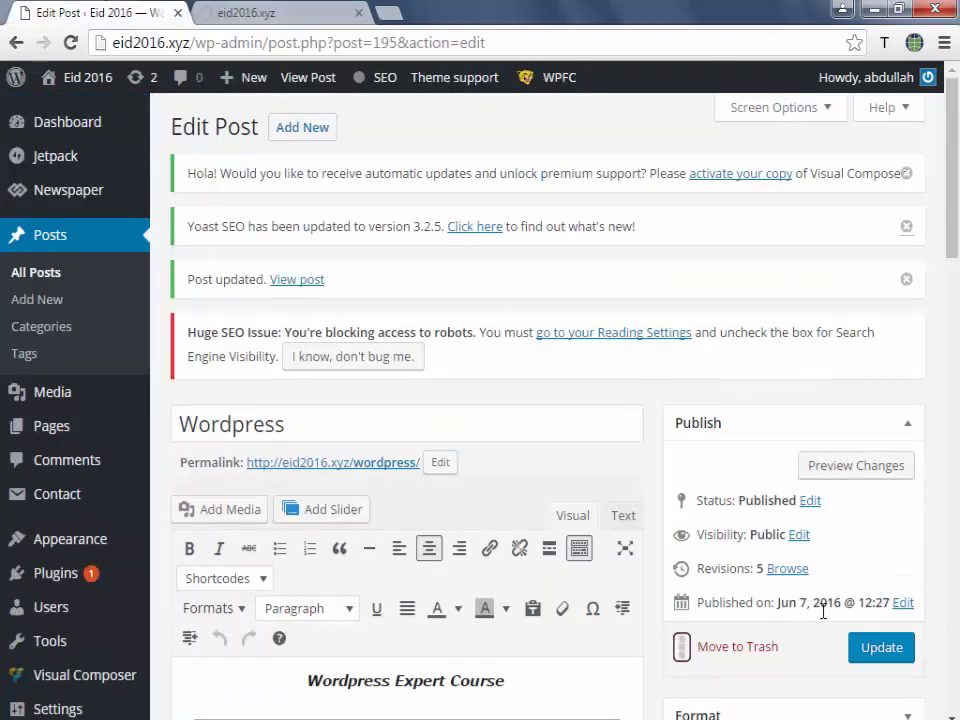
left_click(290, 10)
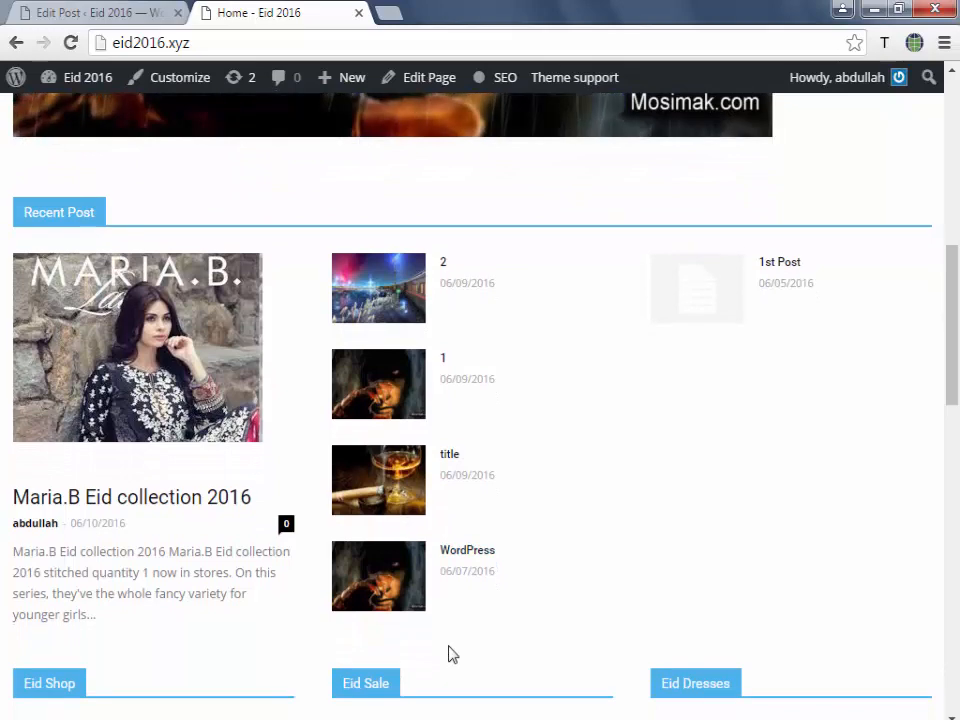
Return to the post editor and schedule the post for Jun 20, 2016 at 12:27.
left_click(124, 11)
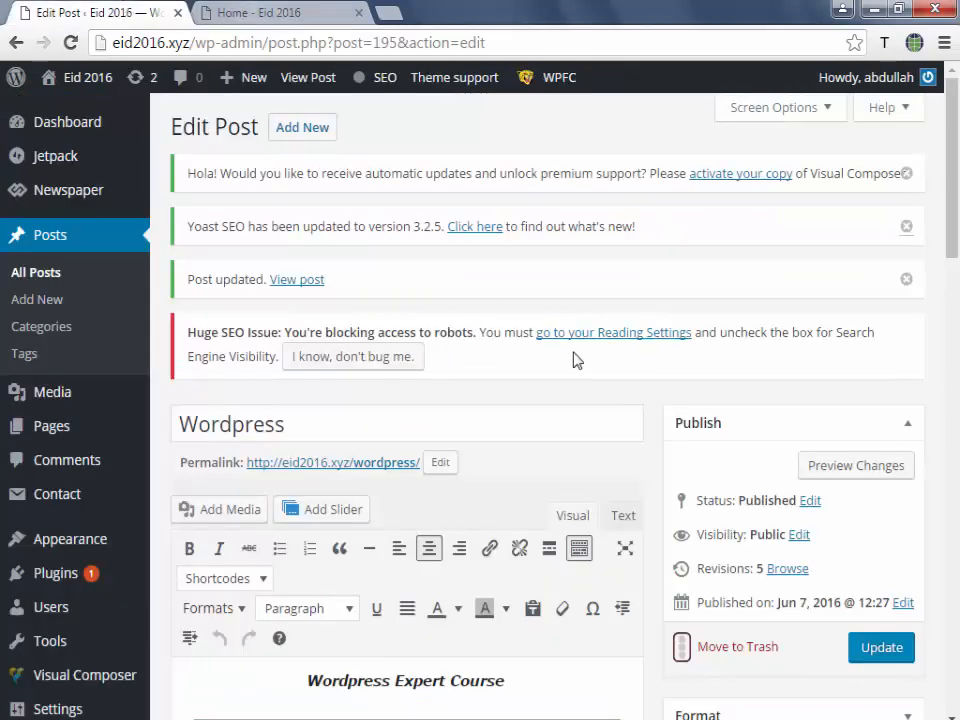
scroll(577, 360, "down", 2)
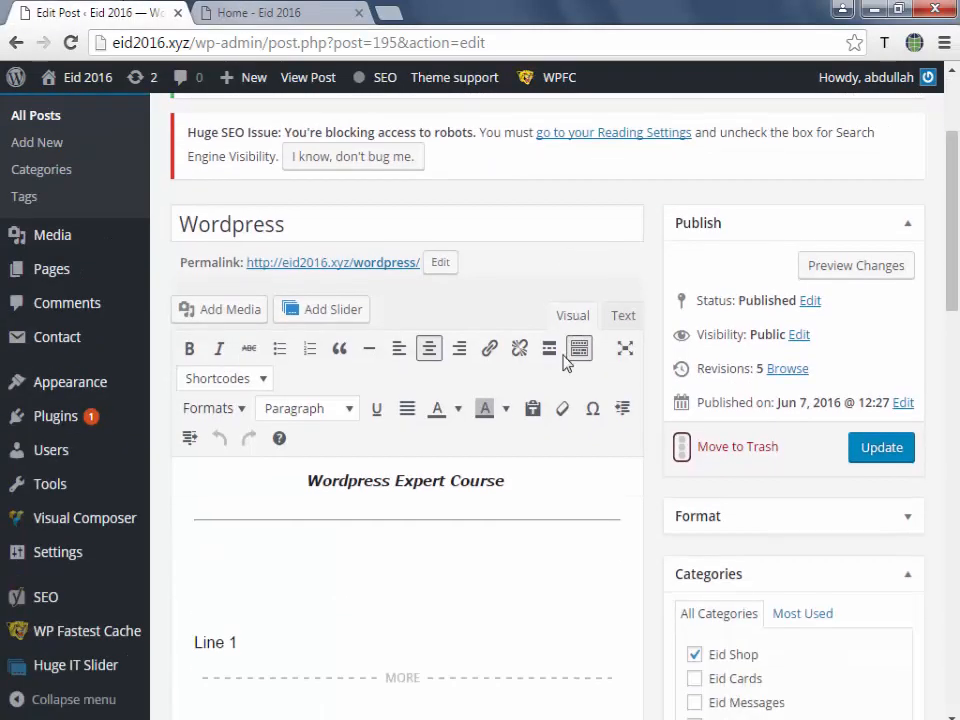
left_click(903, 402)
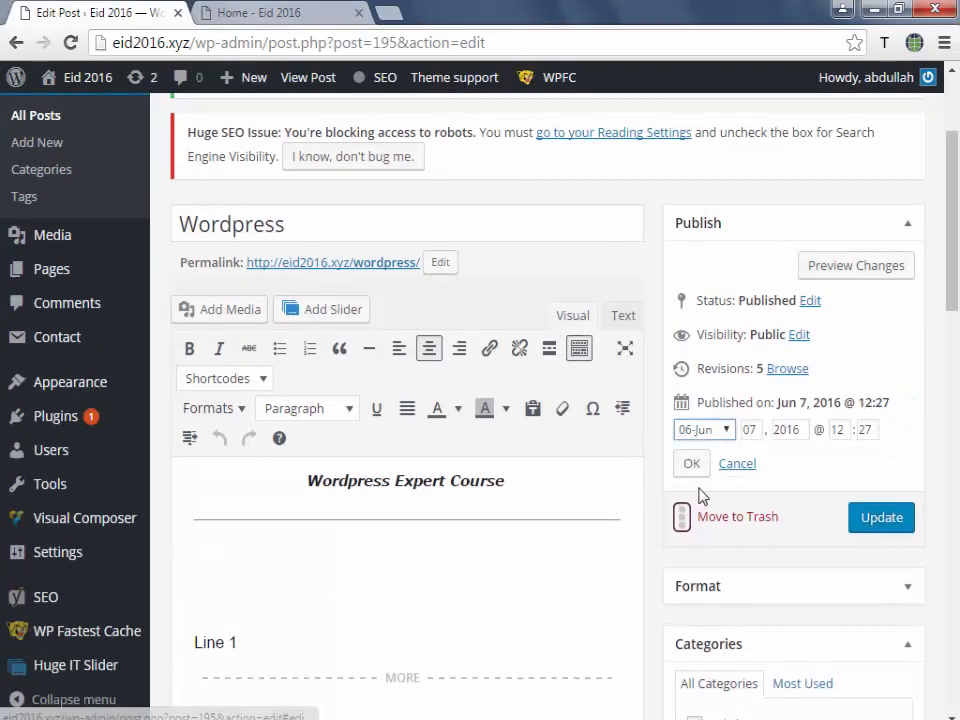
double_click(750, 430)
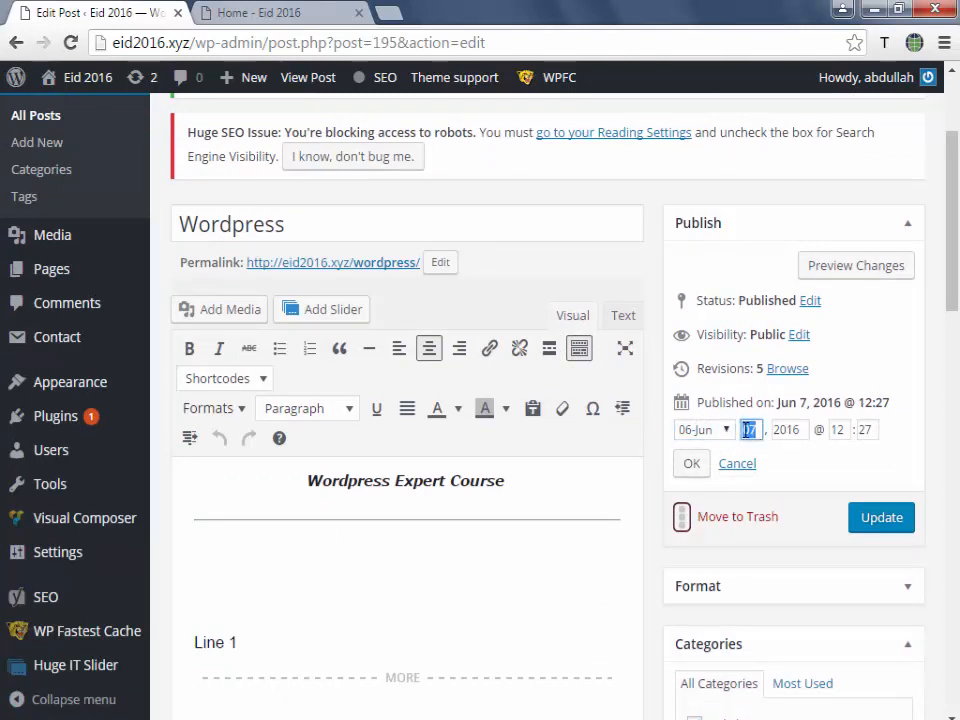
left_click(692, 465)
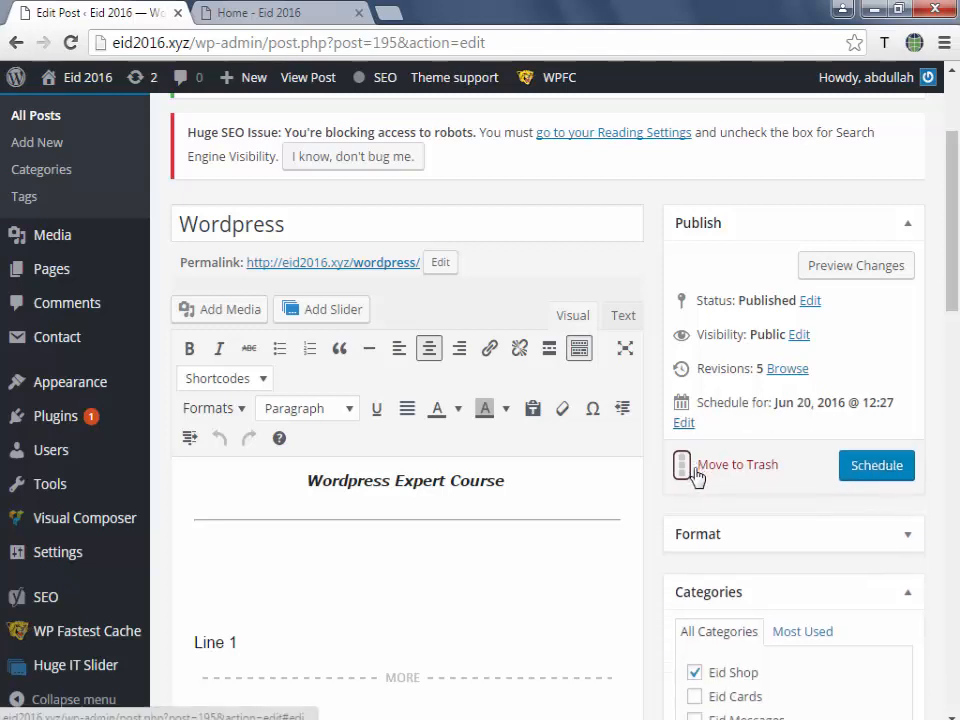
left_click(814, 467)
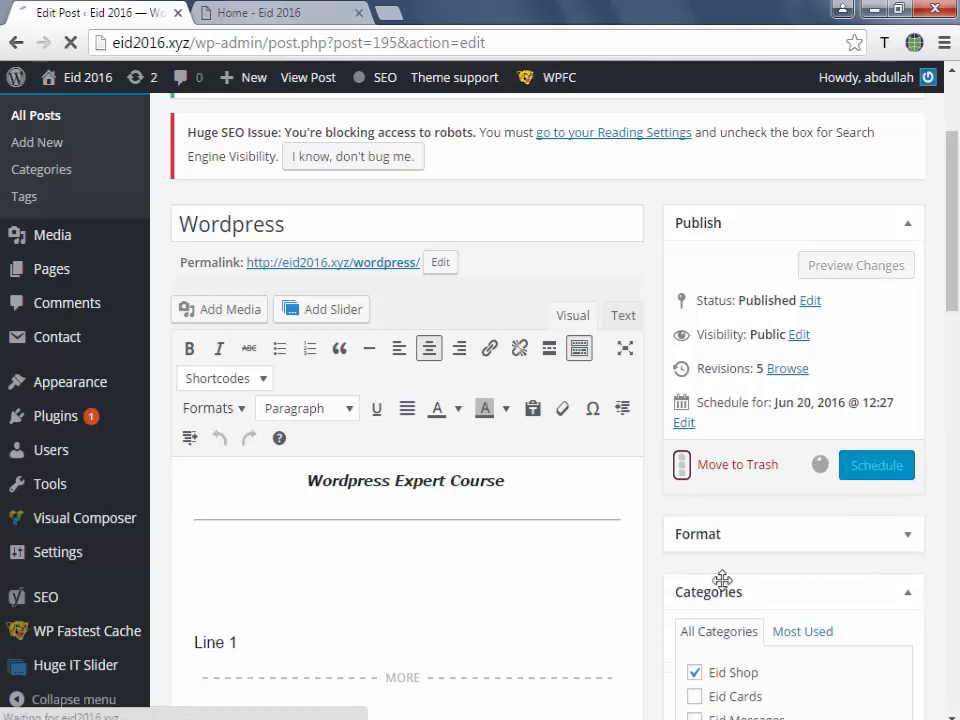
Look over the home page's Recent Post section, and return to the post editor to review the scheduled time.
left_click(283, 12)
scroll(390, 410, "down", 1)
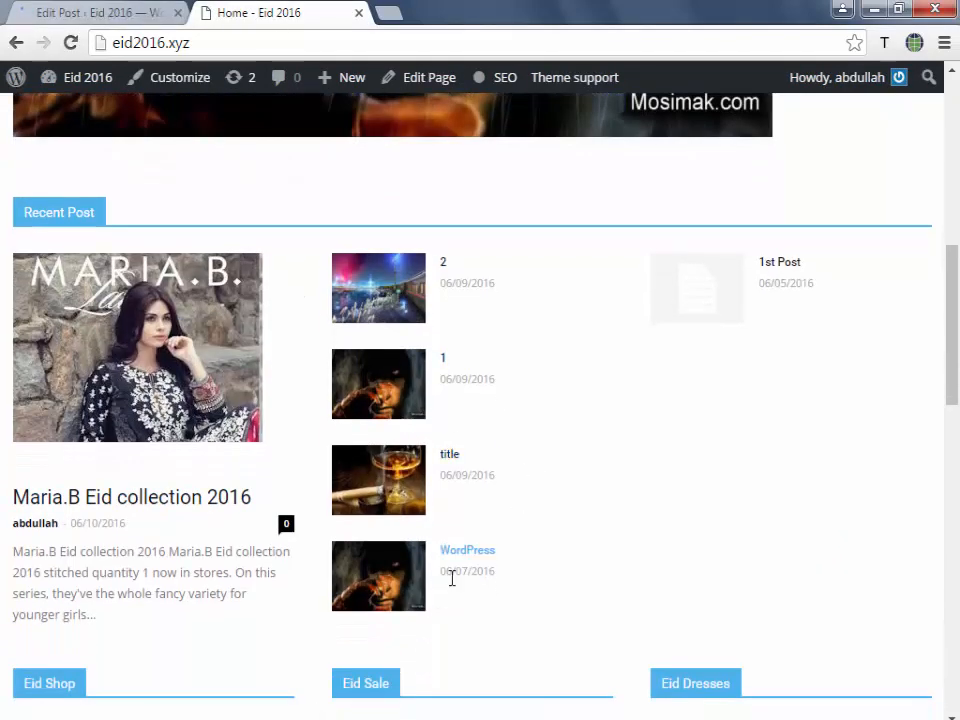
scroll(460, 578, "up", 2)
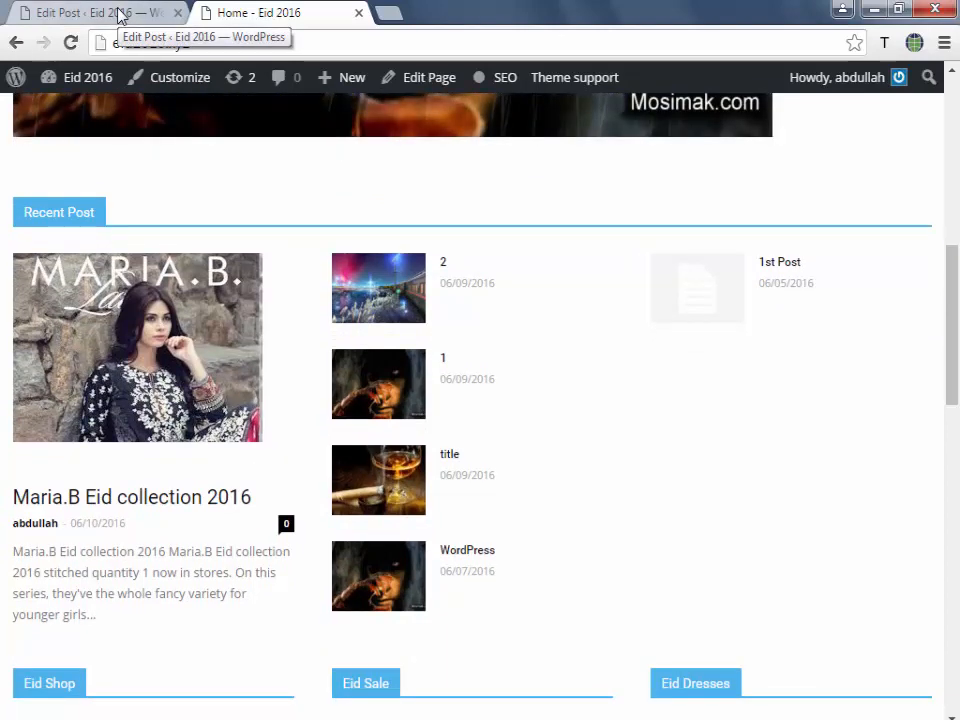
left_click(119, 15)
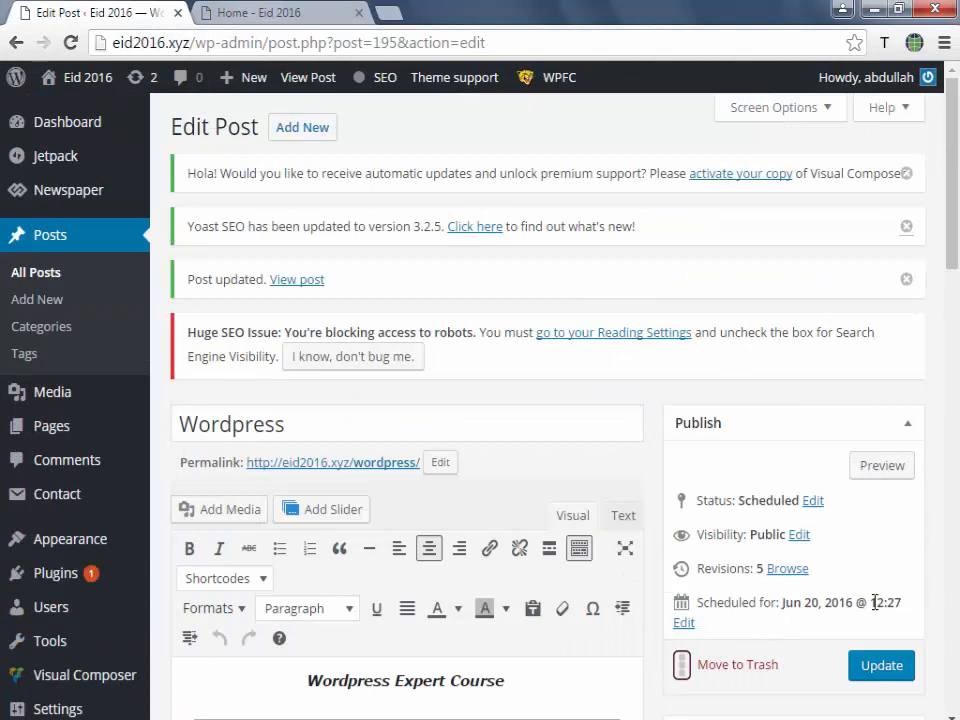
left_click_drag(874, 602, 919, 602)
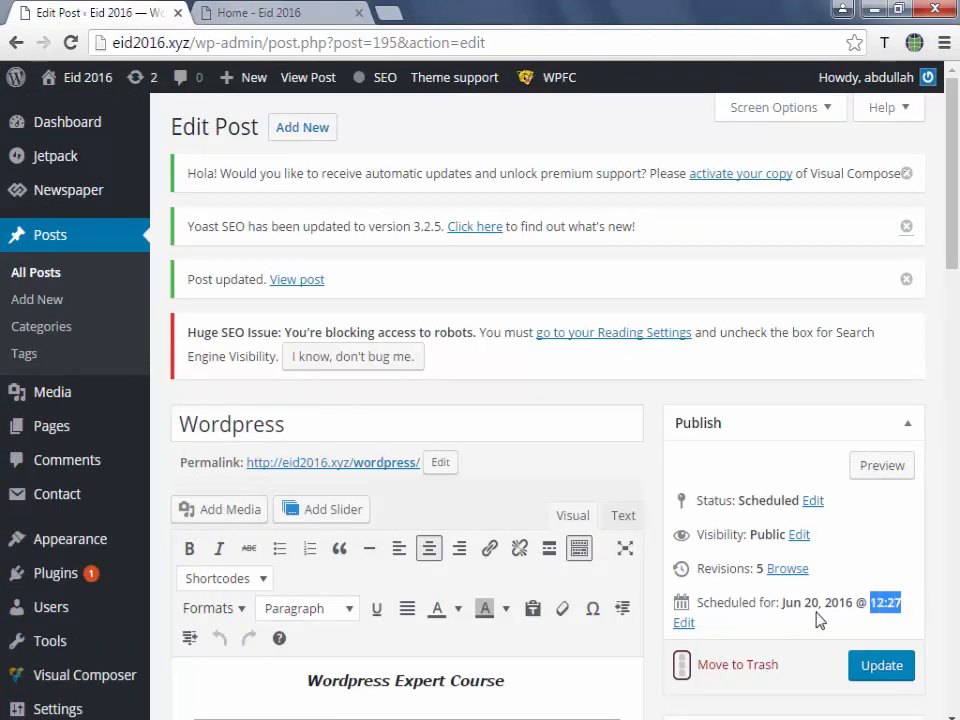
Update the scheduled post and reload the eid2016.xyz home page to check the Recent Post section.
left_click(879, 668)
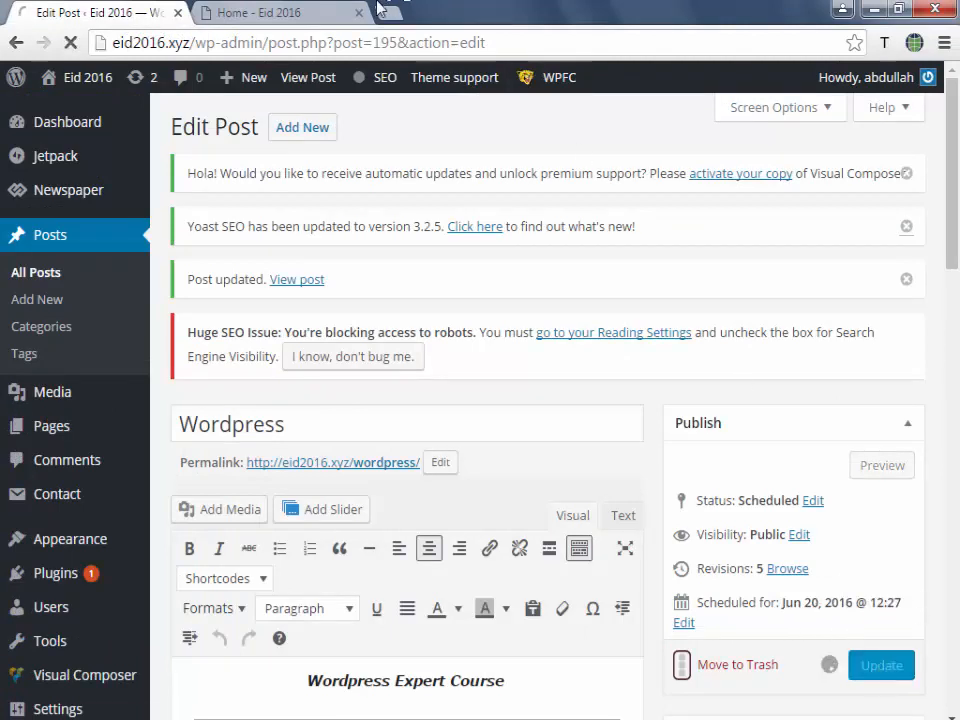
left_click(295, 12)
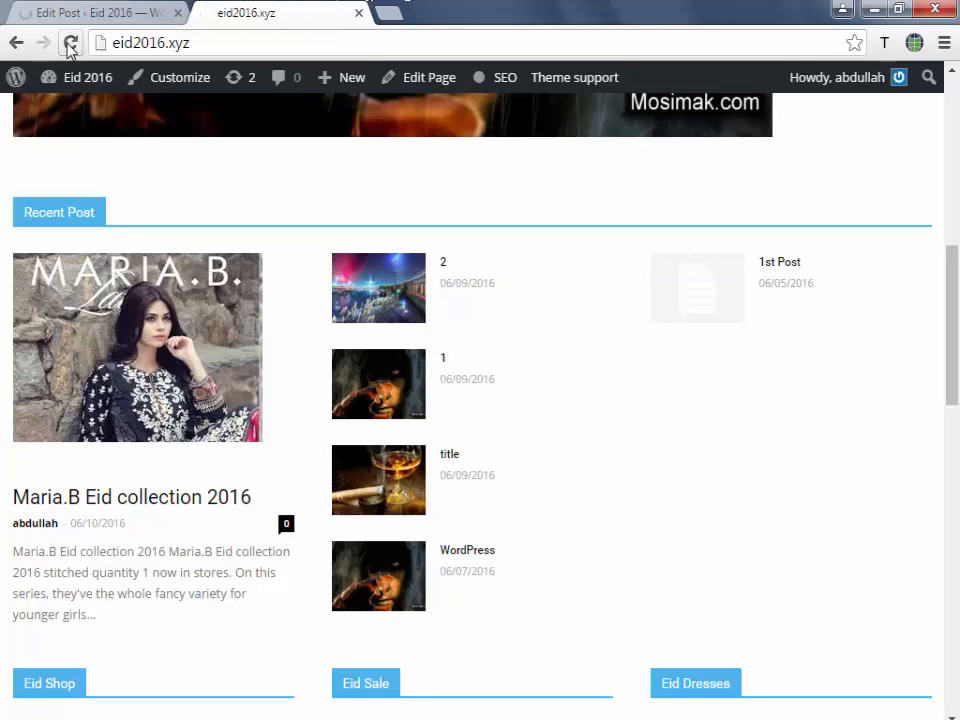
left_click(70, 42)
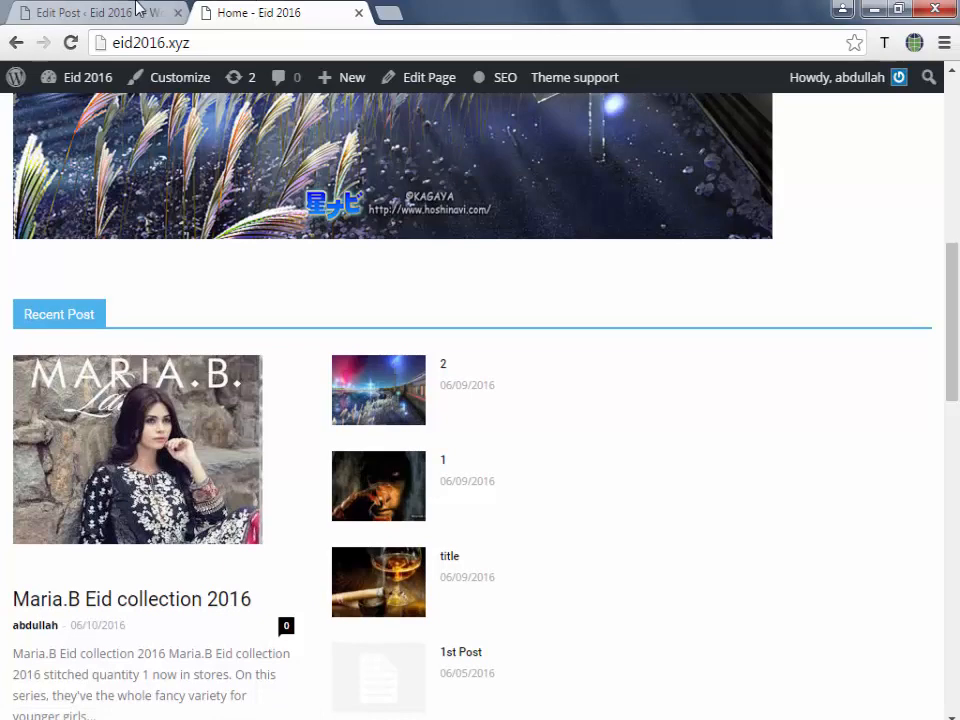
Review the scheduled date in the post editor, and examine the scheduled posts in the list of all posts.
left_click(137, 12)
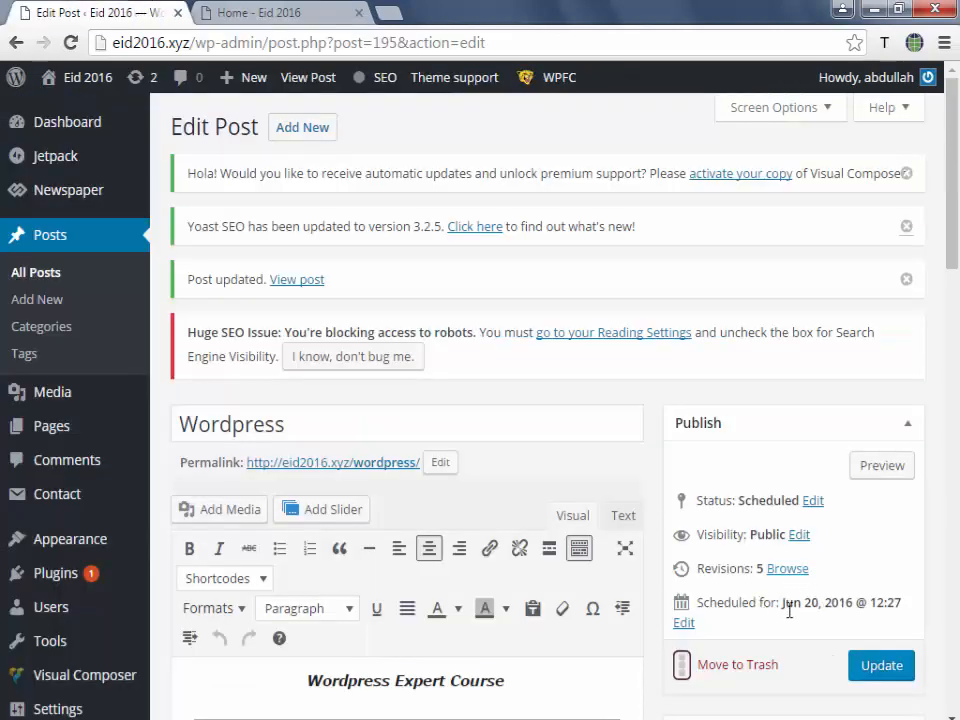
left_click_drag(784, 606, 913, 614)
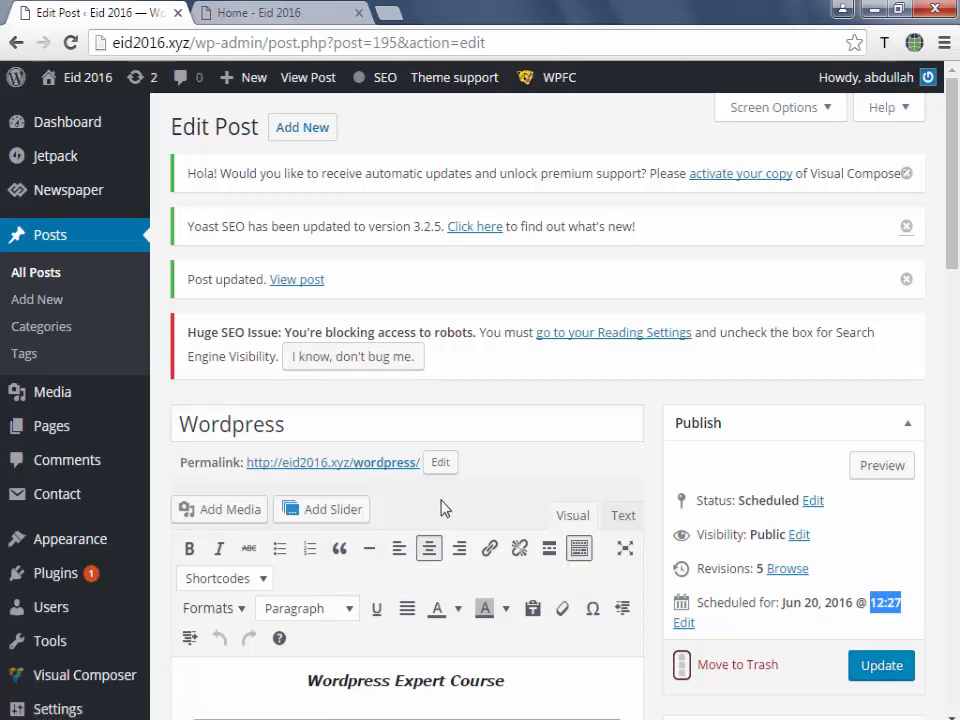
left_click(53, 278)
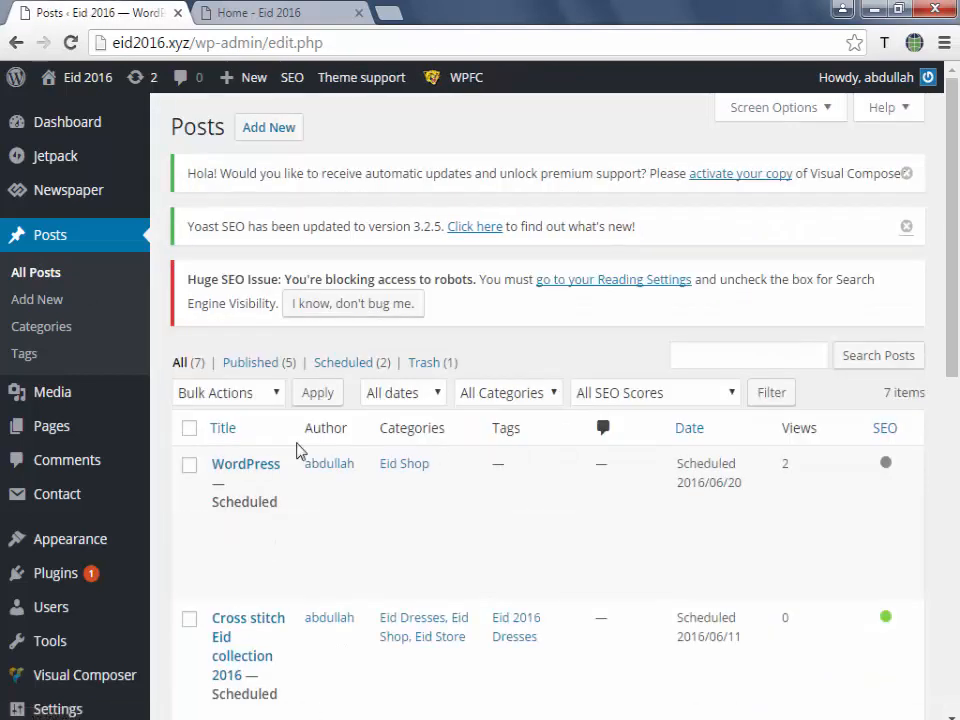
scroll(275, 450, "down", 2)
scroll(275, 450, "up", 3)
left_click_drag(210, 504, 278, 499)
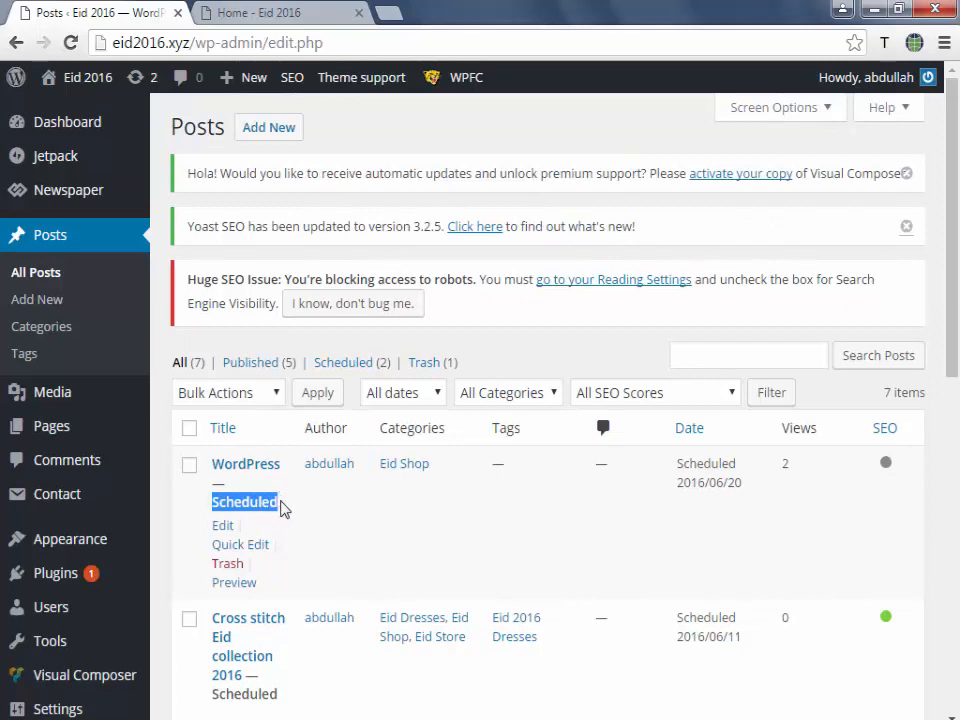
scroll(282, 508, "down", 1)
left_click(225, 597)
double_click(225, 597)
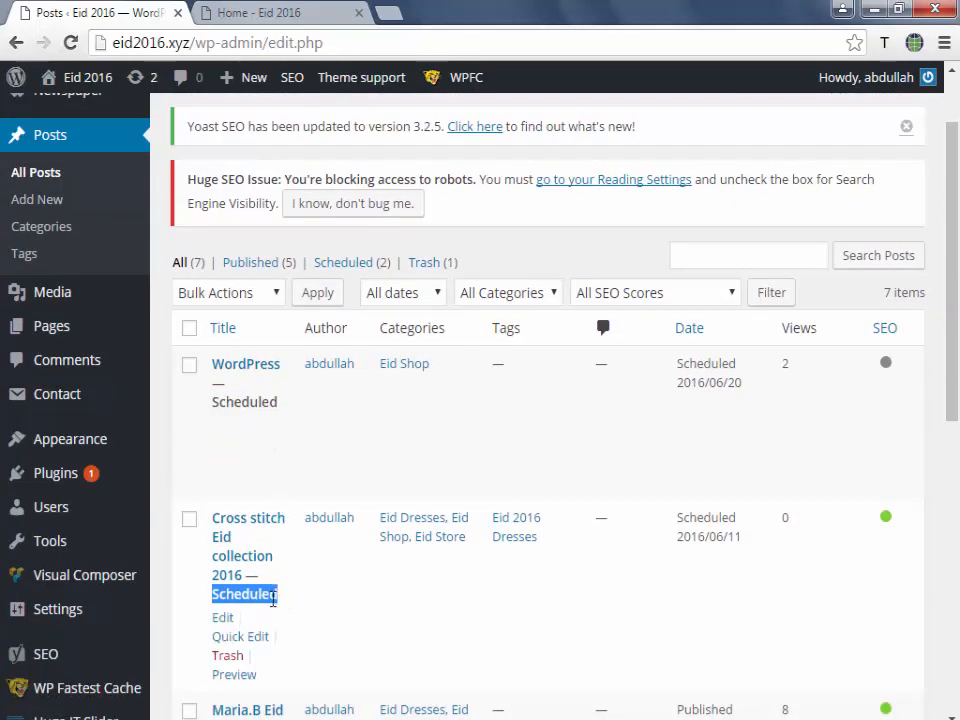
scroll(330, 460, "up", 1)
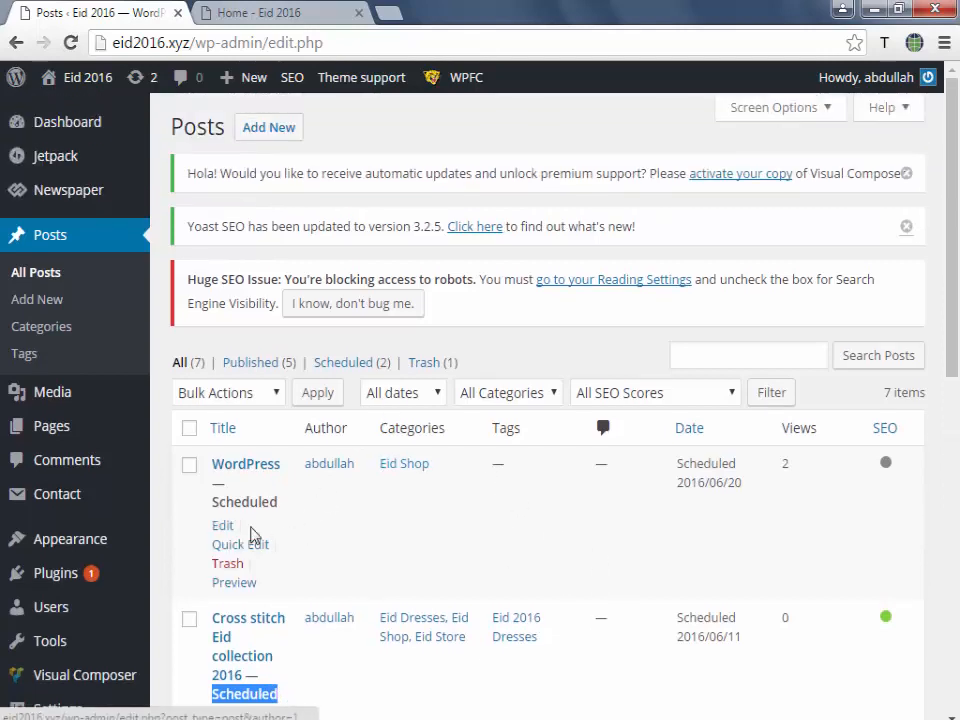
Open the WordPress post for editing and review its content, categories, tags, Yoast SEO, featured image and publishing settings.
left_click(223, 527)
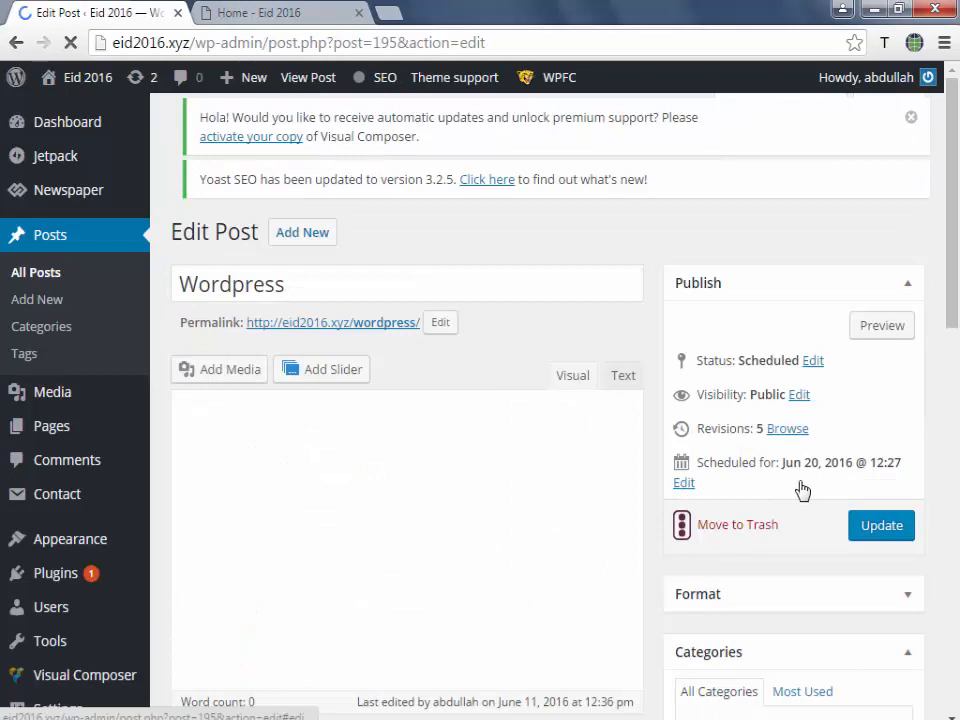
scroll(800, 489, "down", 5)
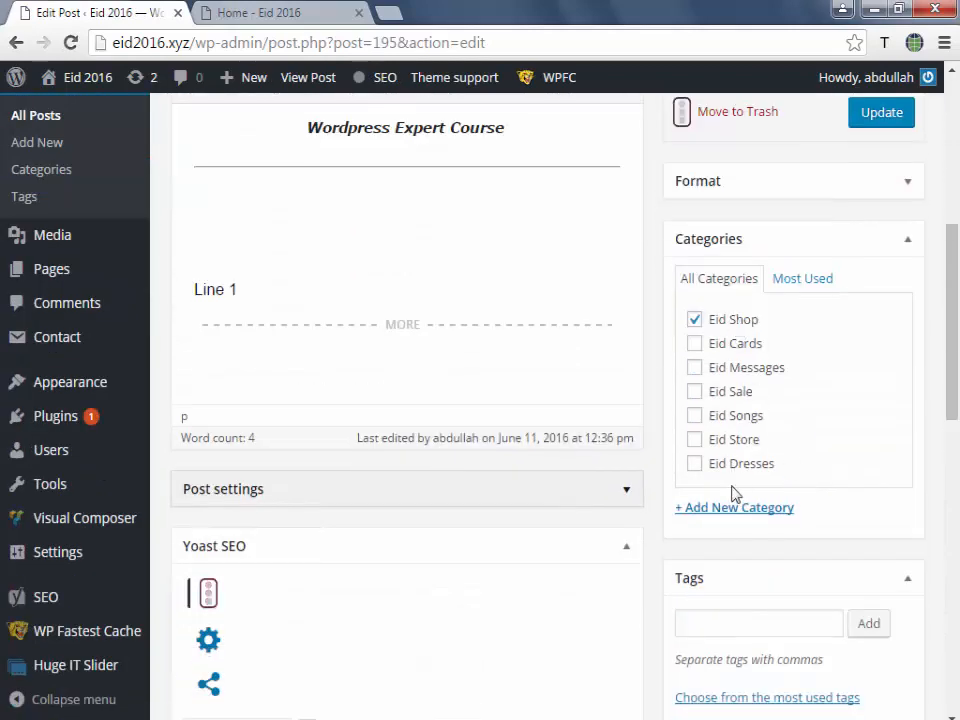
scroll(695, 440, "down", 2)
left_click(698, 525)
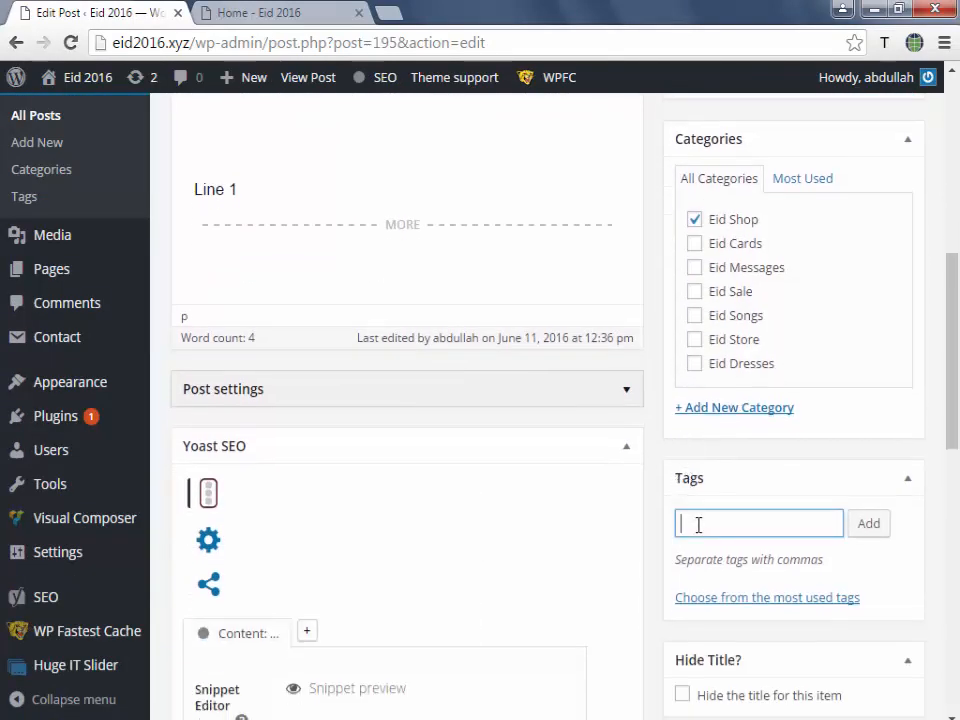
scroll(628, 461, "up", 1)
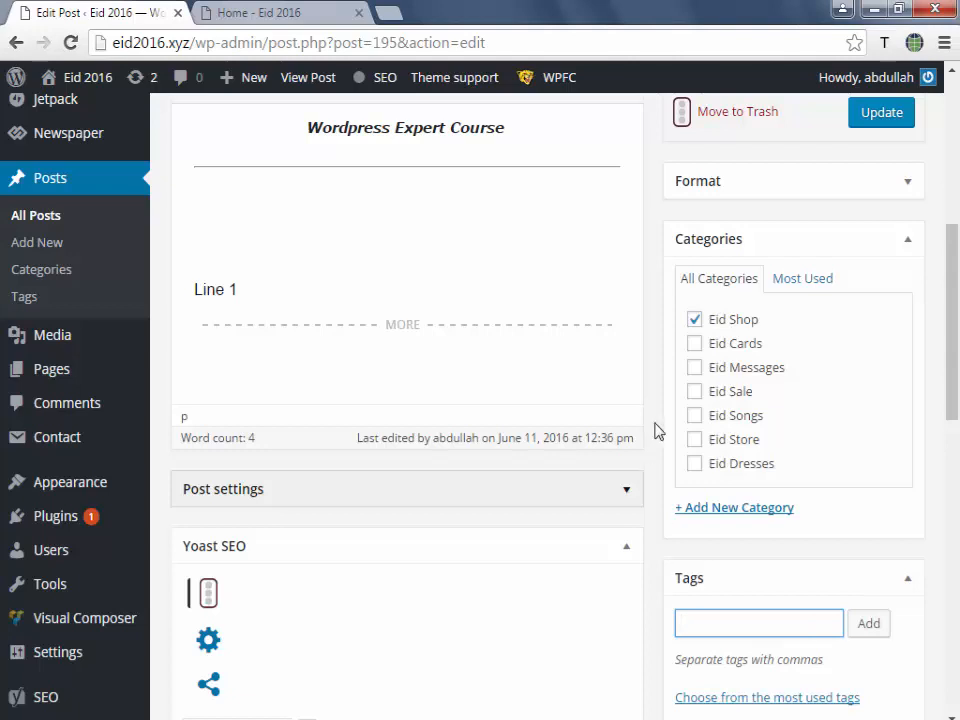
scroll(658, 431, "up", 5)
scroll(658, 430, "down", 1)
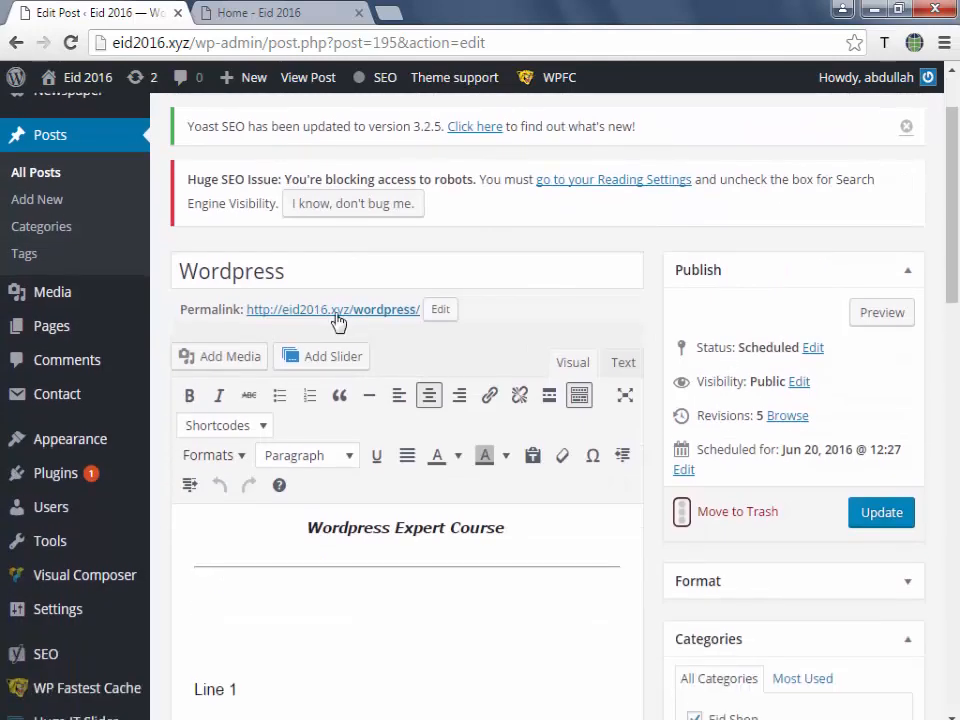
scroll(440, 530, "down", 2)
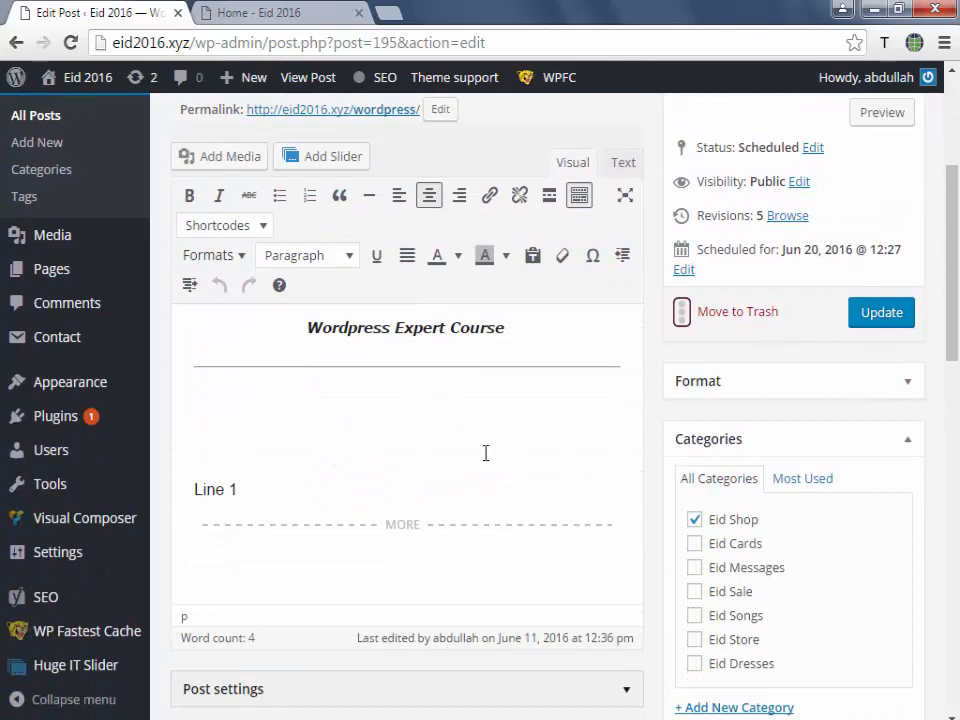
scroll(735, 411, "down", 6)
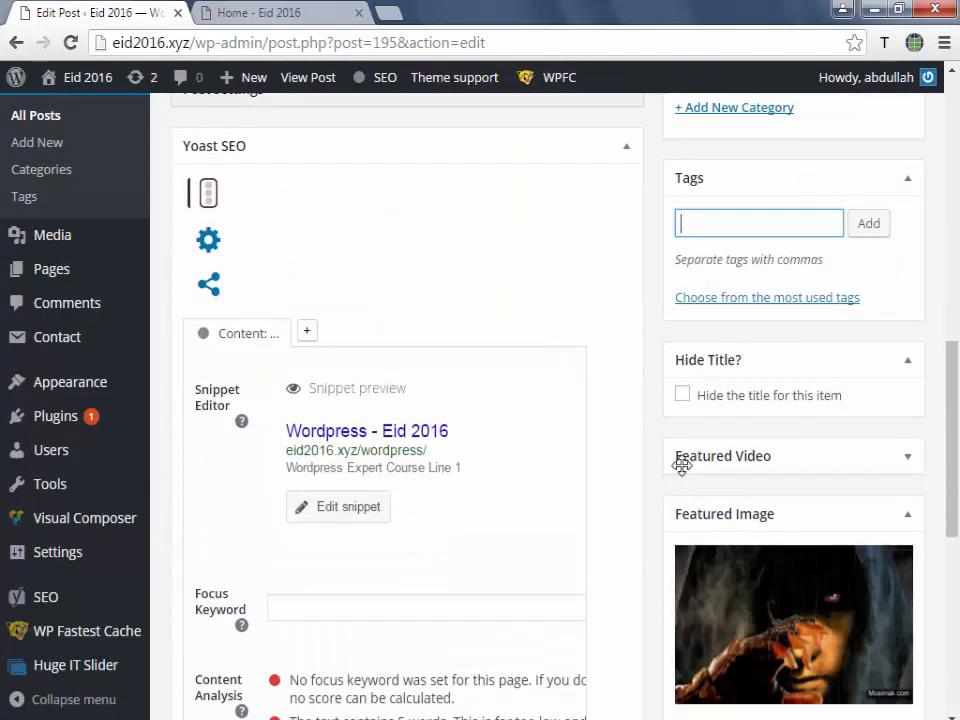
scroll(369, 514, "down", 2)
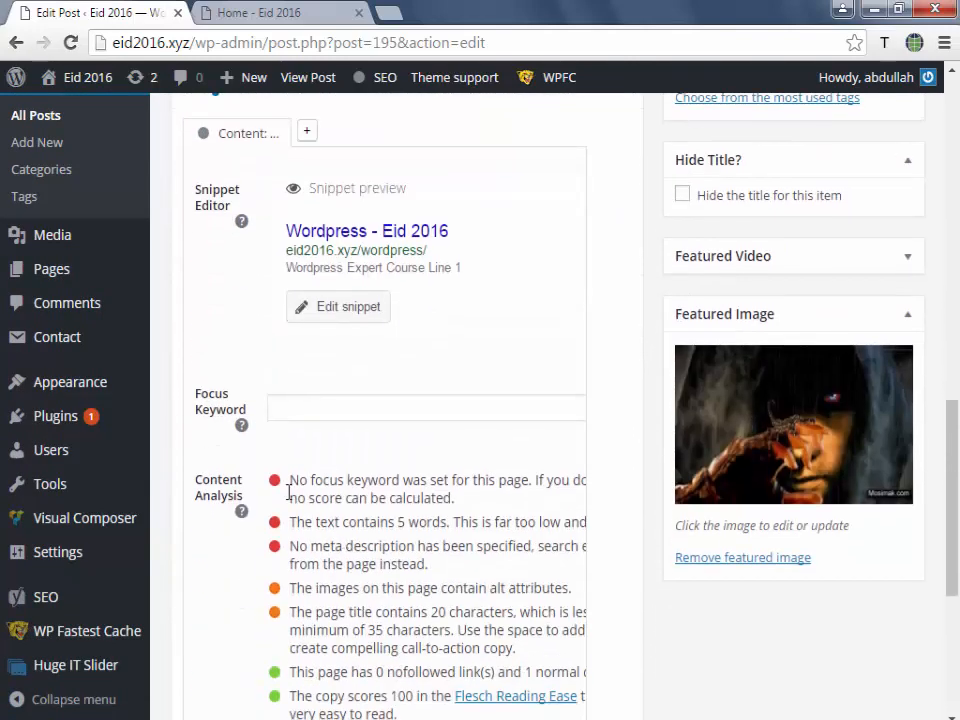
scroll(392, 516, "down", 4)
scroll(624, 452, "up", 8)
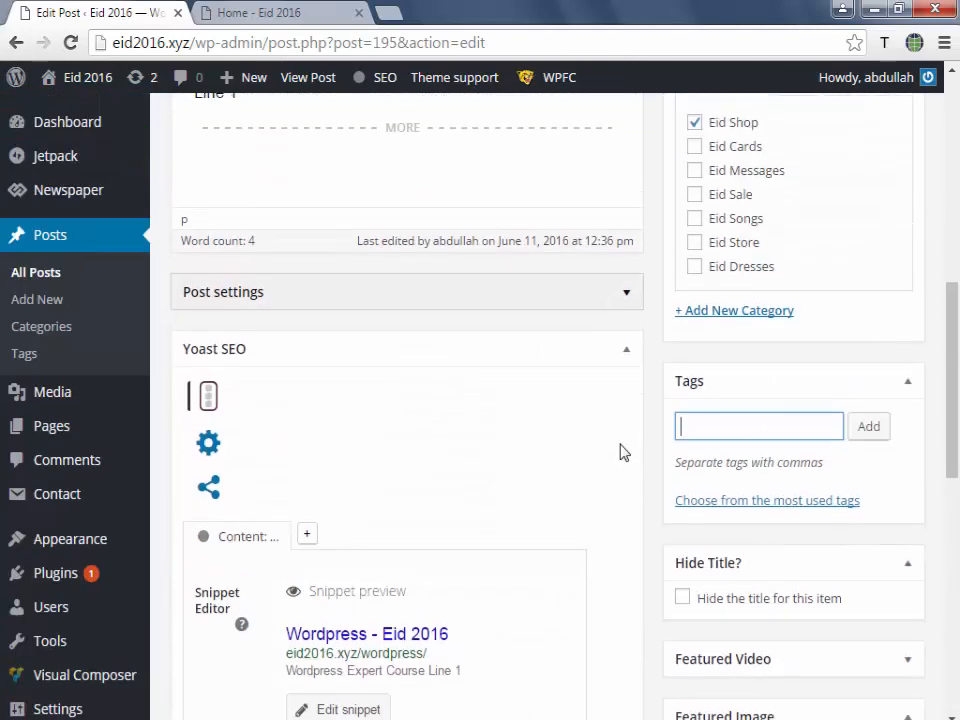
scroll(620, 450, "up", 5)
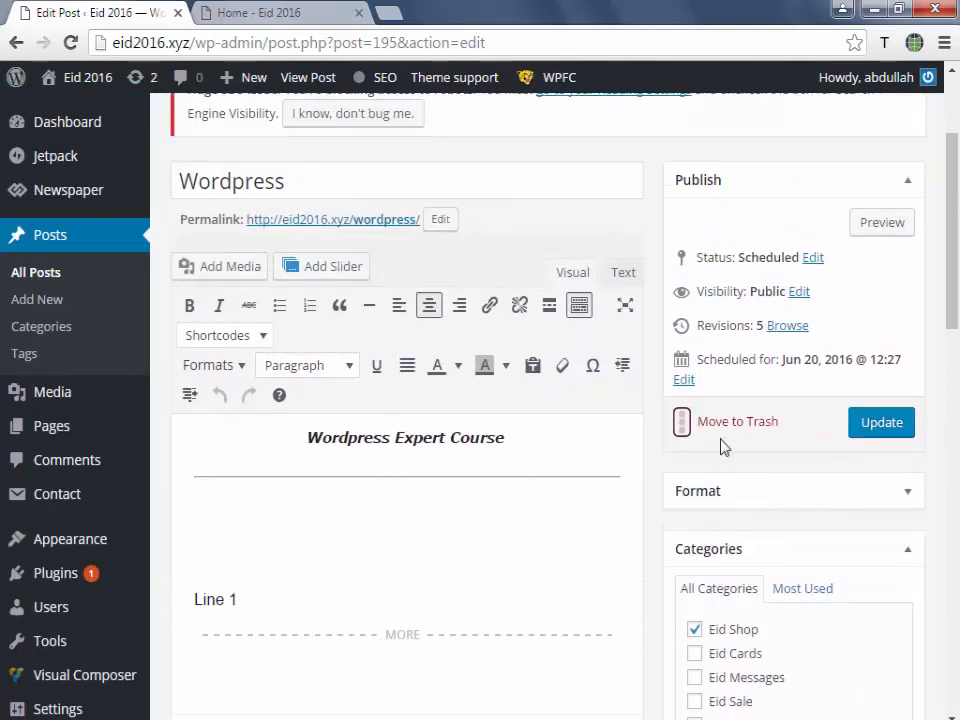
scroll(649, 369, "up", 2)
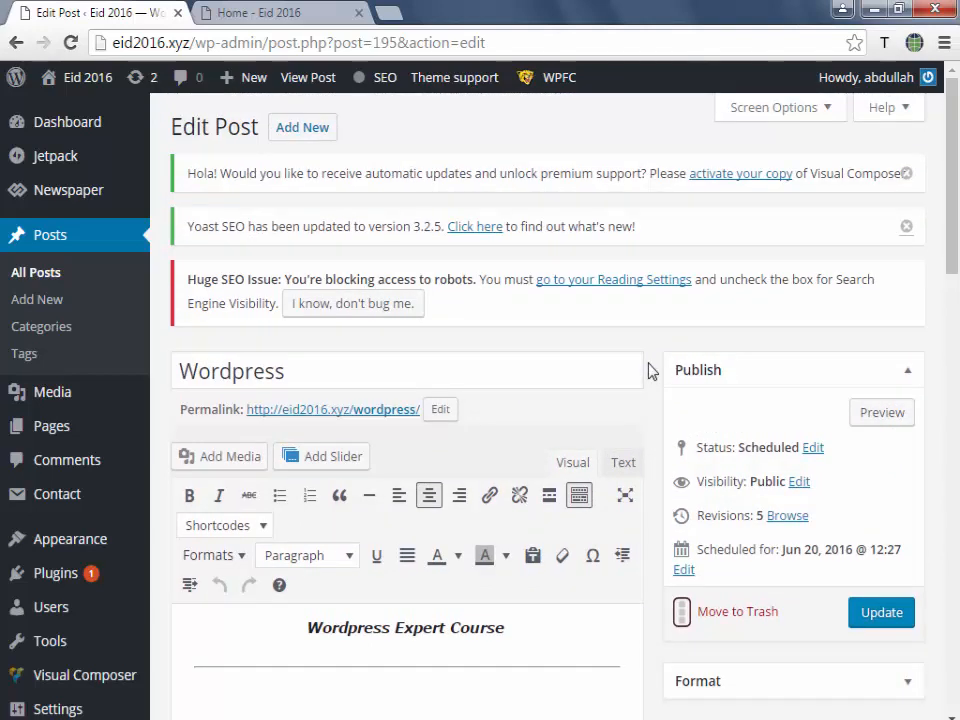